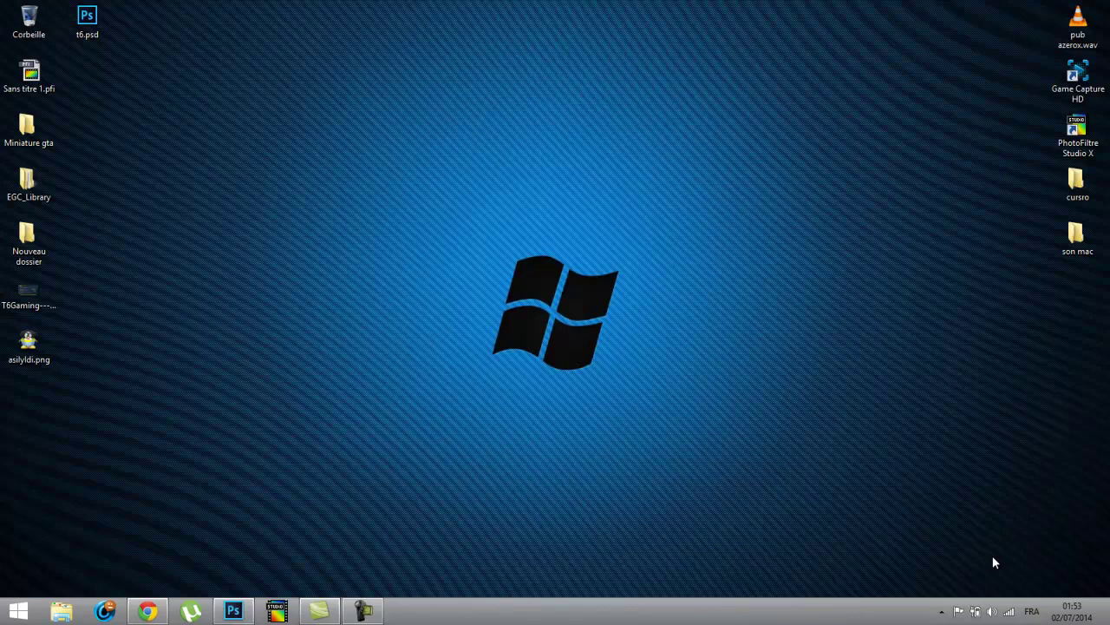
- Look through the installed desktop themes in the Windows personalization settings, then close the window
right_click(808, 284)
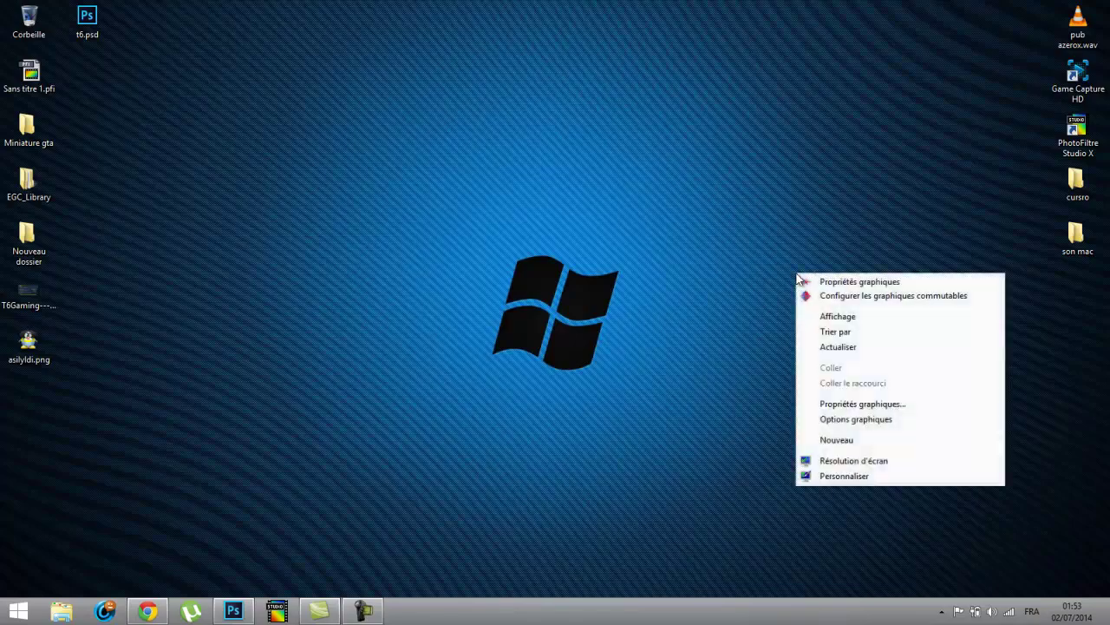
left_click(862, 476)
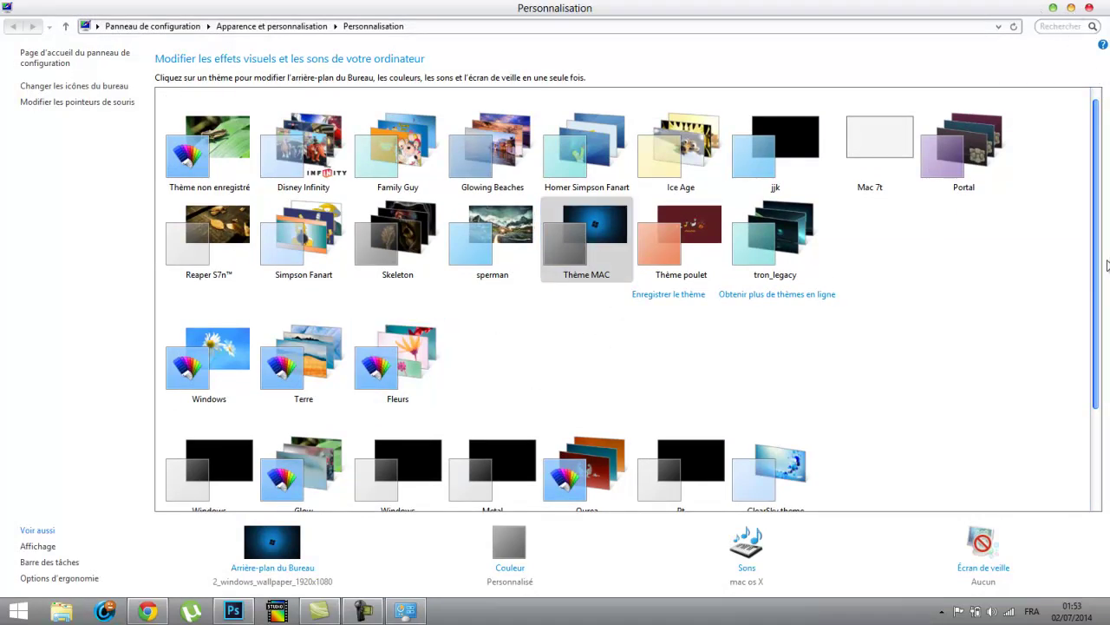
scroll(1094, 266, "down", 3)
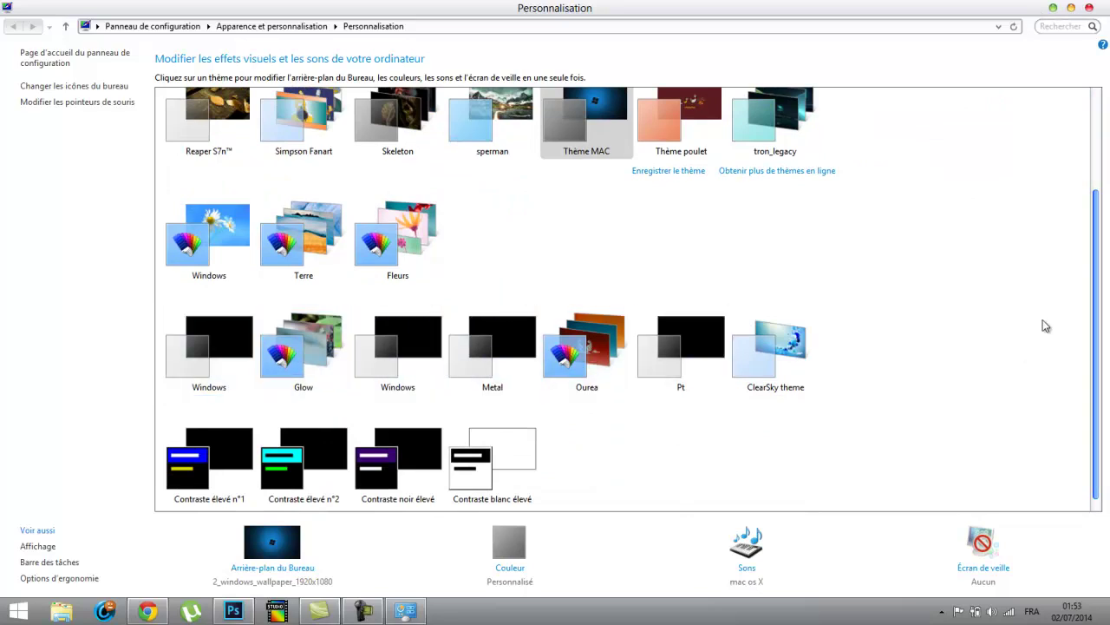
left_click_drag(1100, 354, 1087, 233)
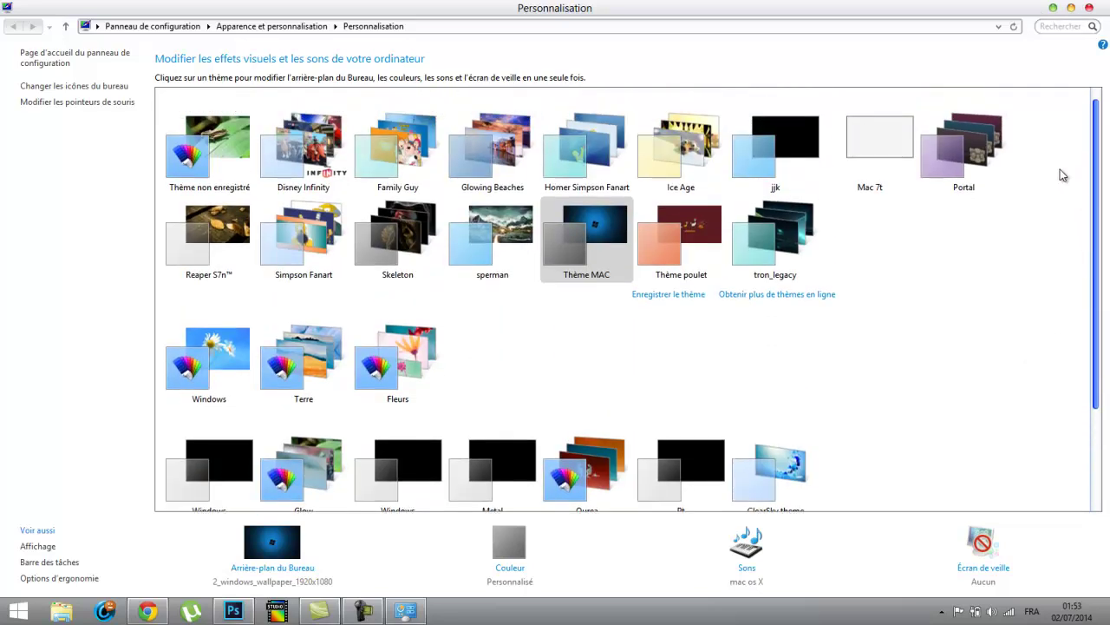
scroll(1083, 384, "down", 2)
scroll(1070, 203, "up", 2)
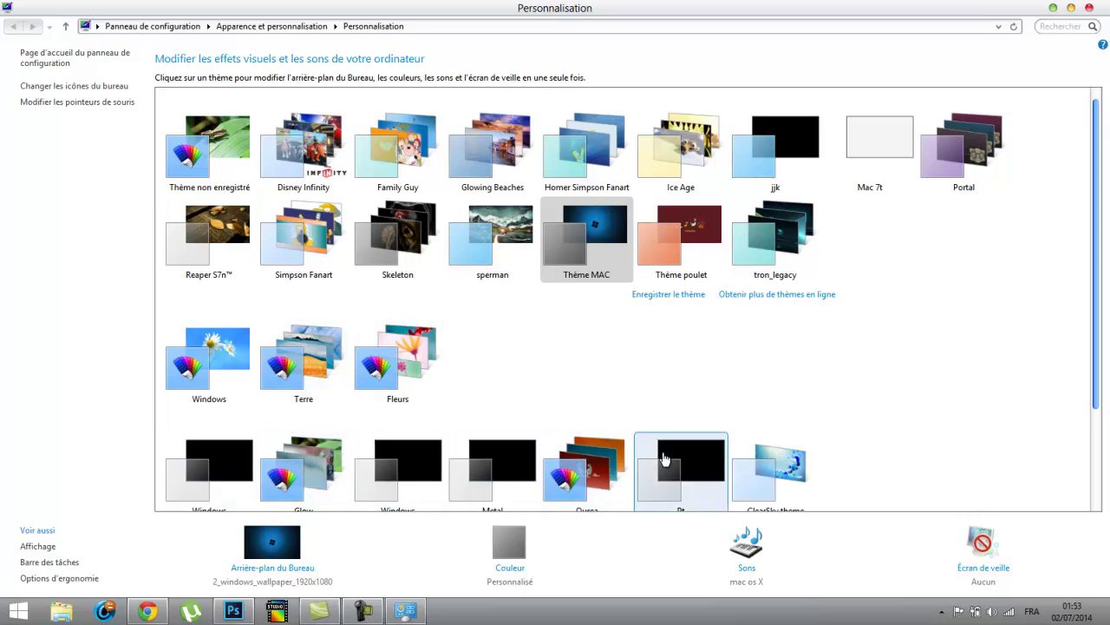
scroll(1094, 281, "down", 3)
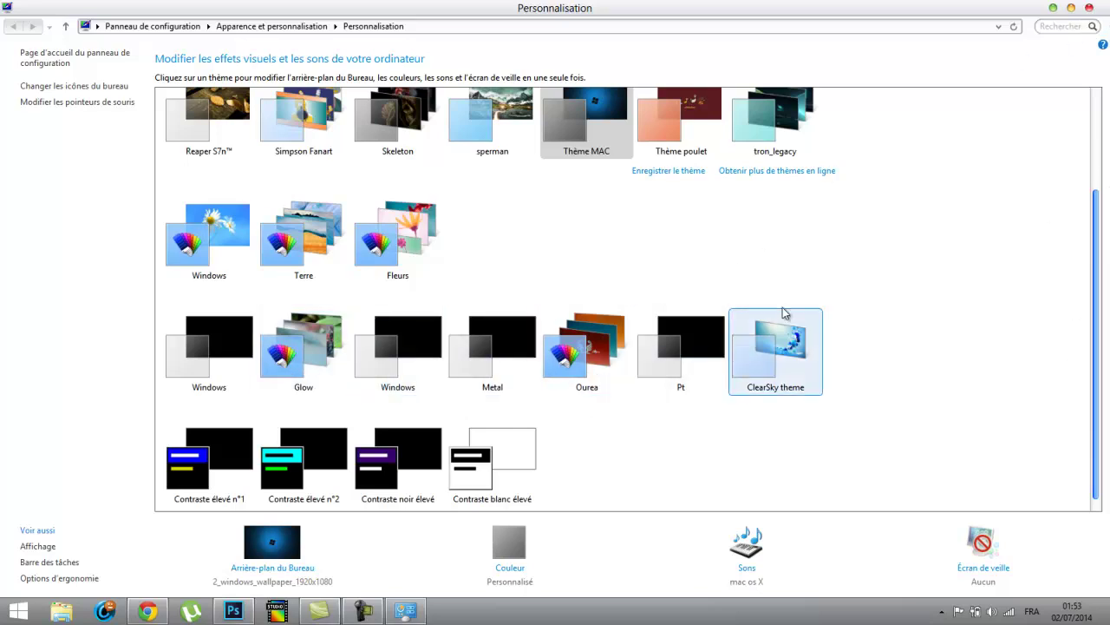
left_click(1090, 8)
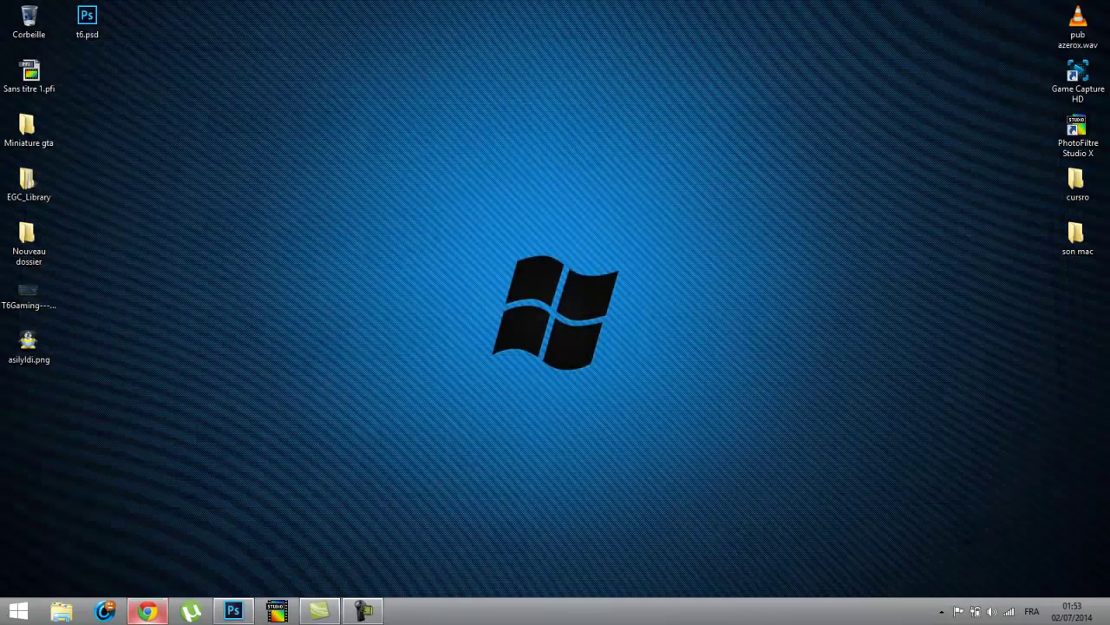
- Switch to Chrome and download UltraUXThemePatcher 2.3 from its software page
mouse_move(147, 611)
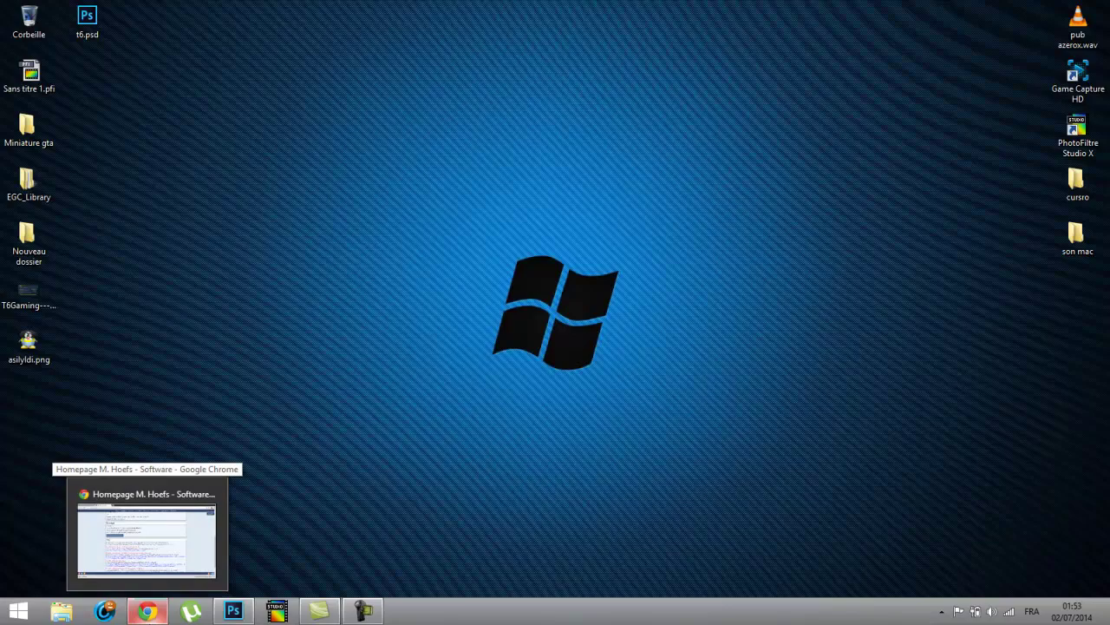
left_click(159, 525)
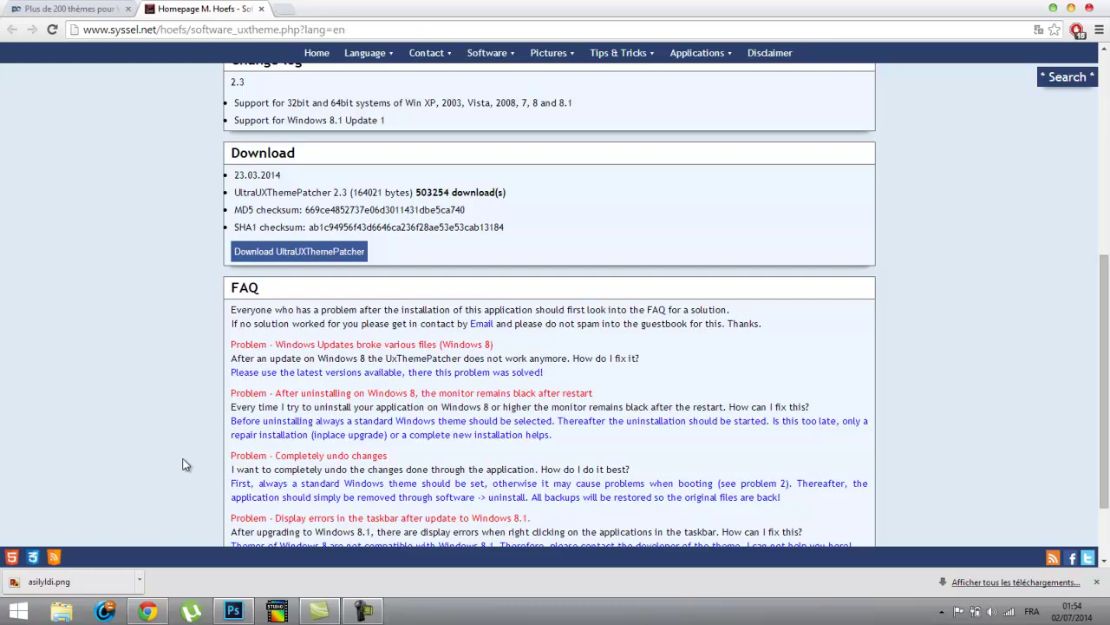
scroll(616, 291, "up", 5)
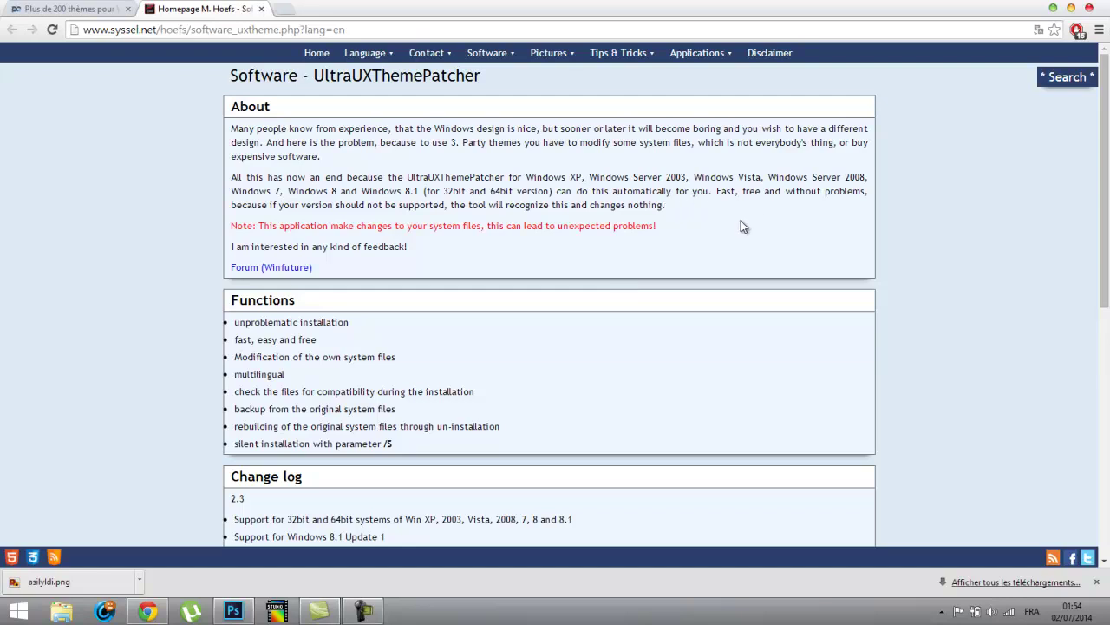
left_click_drag(1106, 181, 1107, 252)
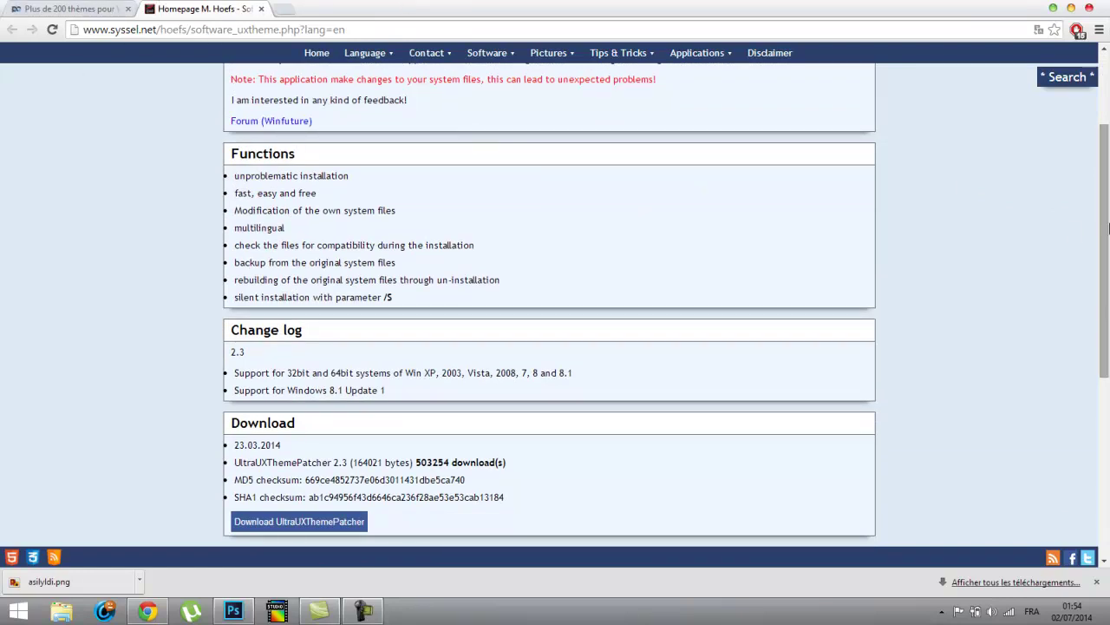
scroll(917, 264, "down", 1)
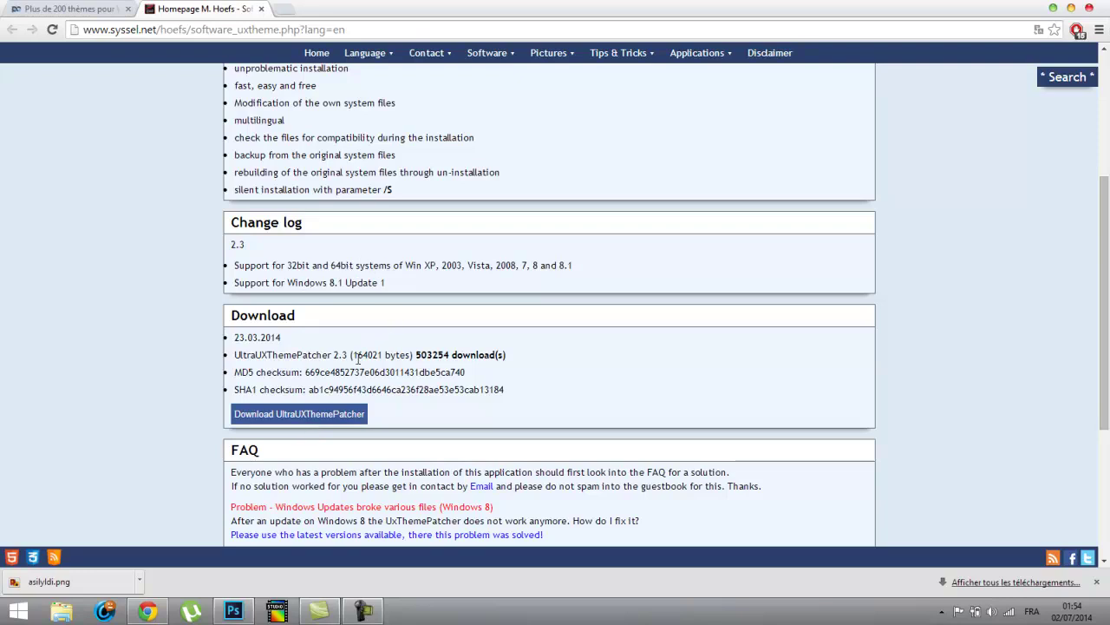
left_click(326, 419)
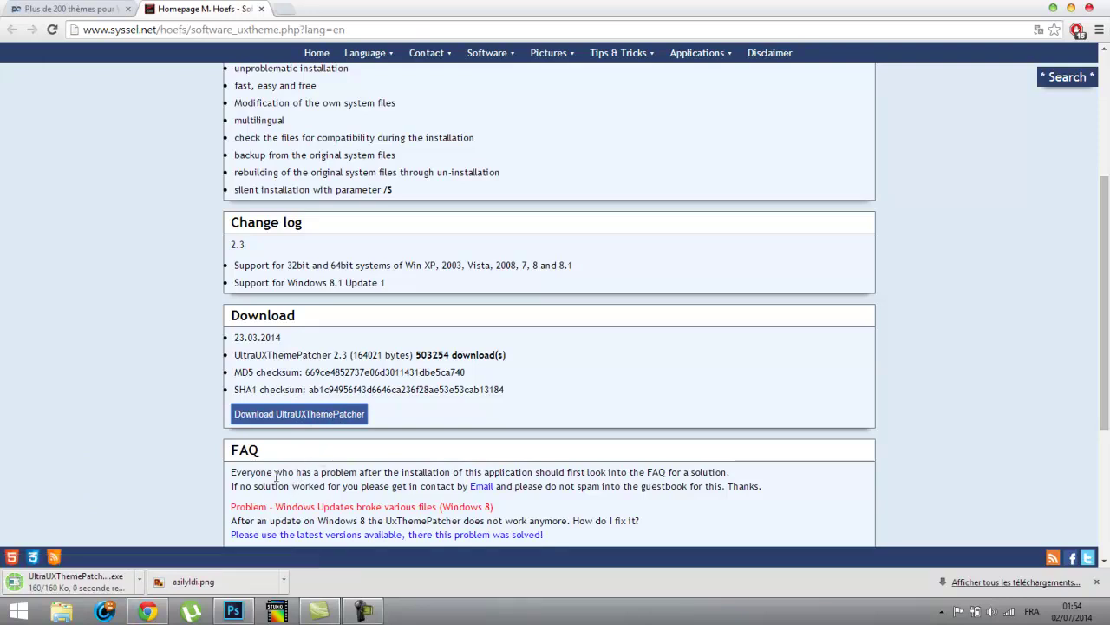
- Run the downloaded UltraUXThemePatcher installer, accept both license agreements and start the installation
left_click(81, 583)
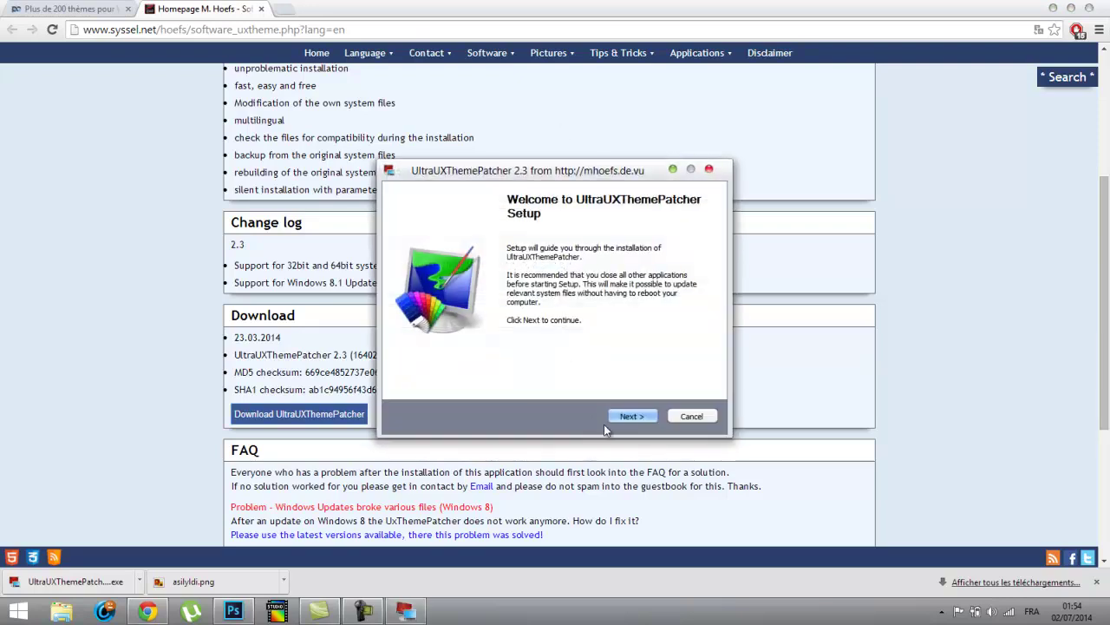
left_click(634, 417)
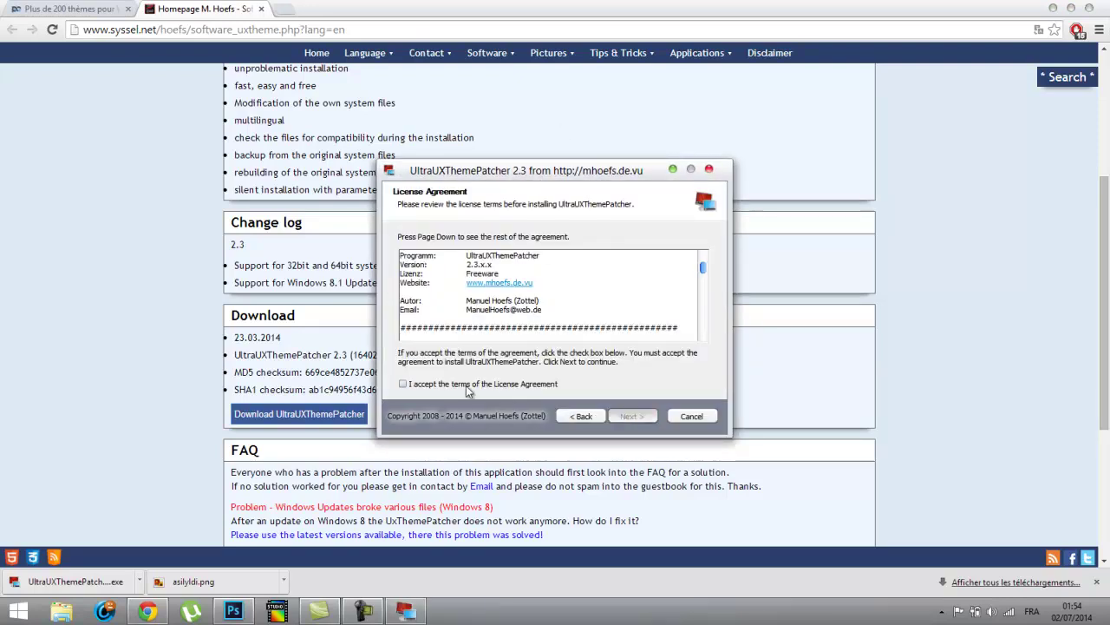
left_click(470, 384)
left_click(631, 416)
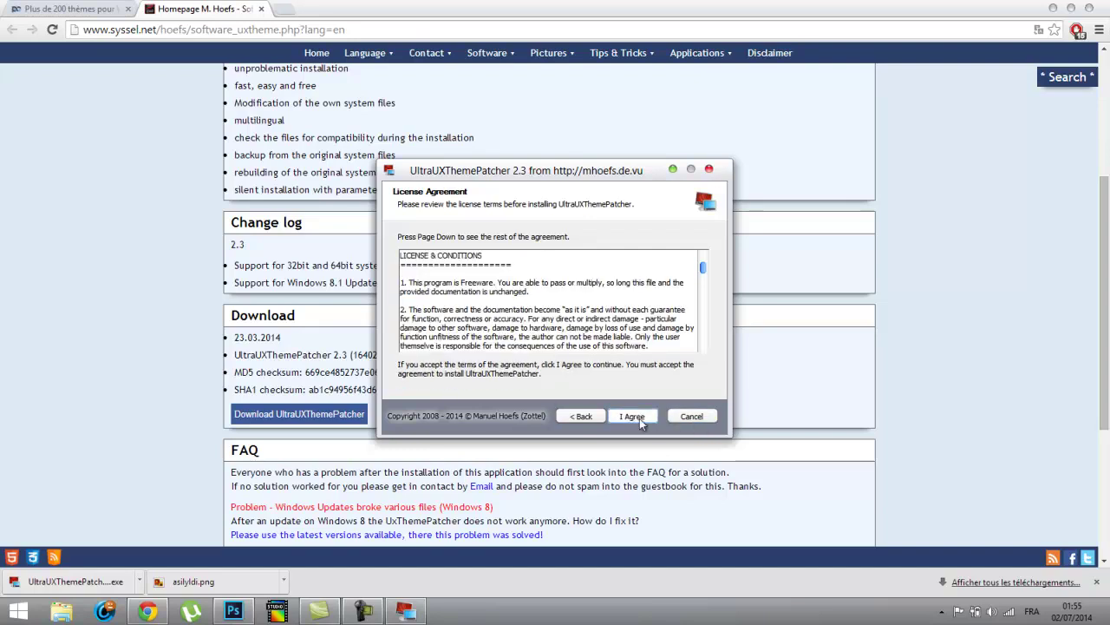
left_click(640, 418)
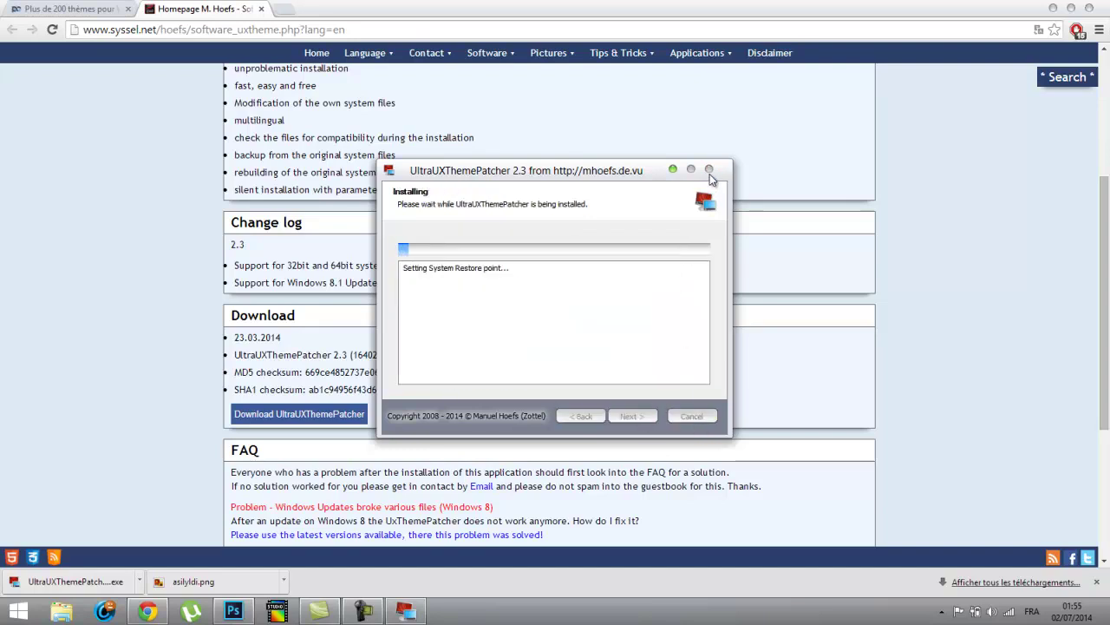
- End the running UltraUXThemePatcher setup from the Task Manager and close the Task Manager
right_click(689, 612)
left_click(738, 563)
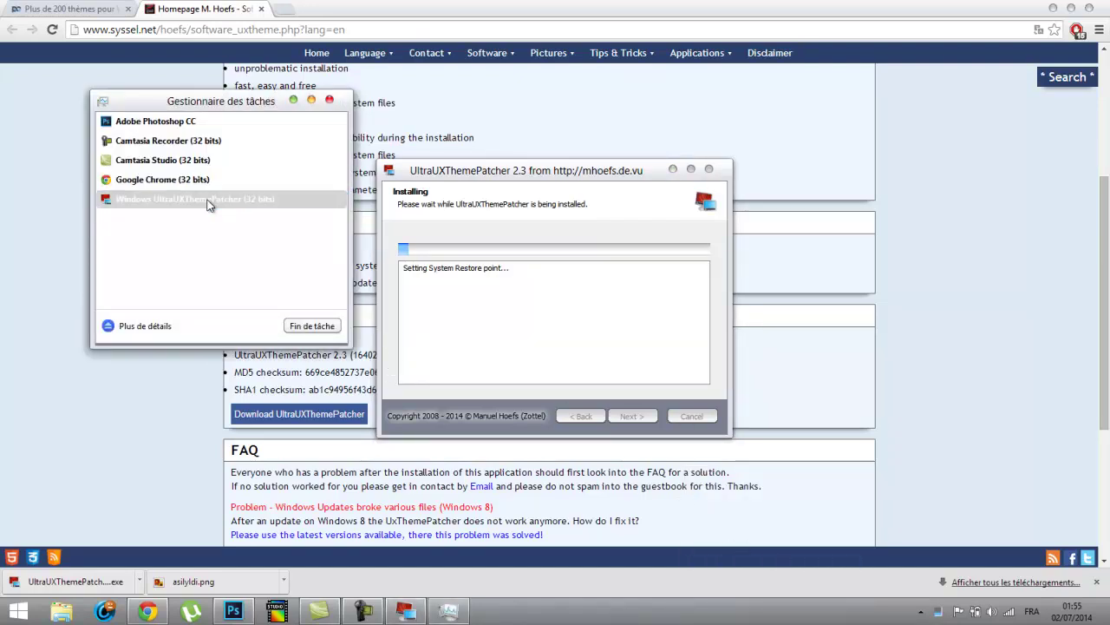
right_click(208, 200)
left_click(268, 226)
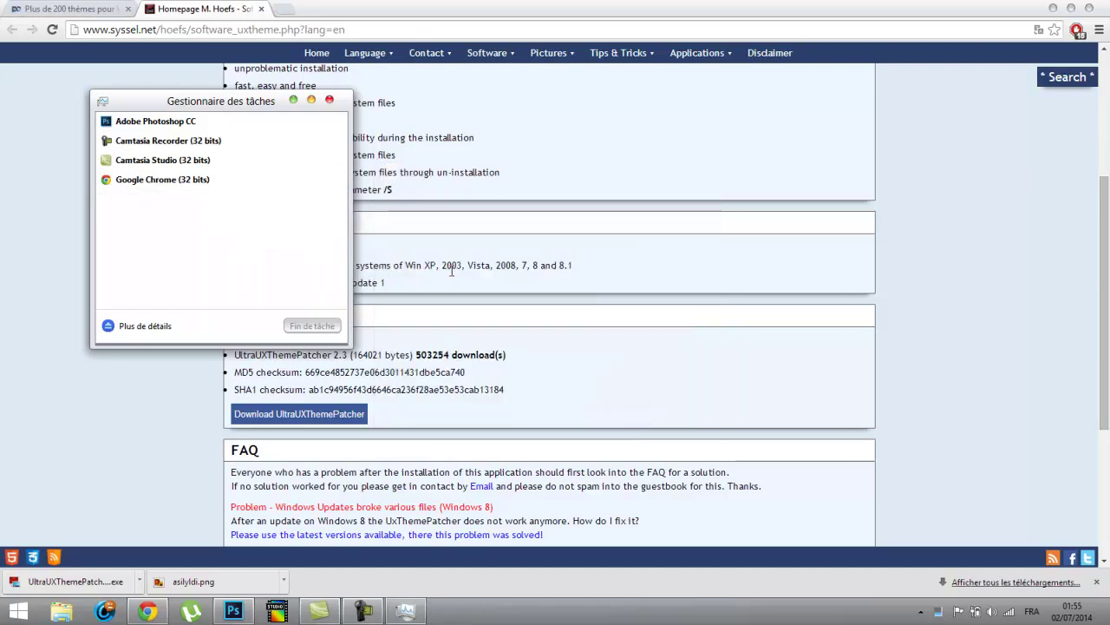
left_click(330, 101)
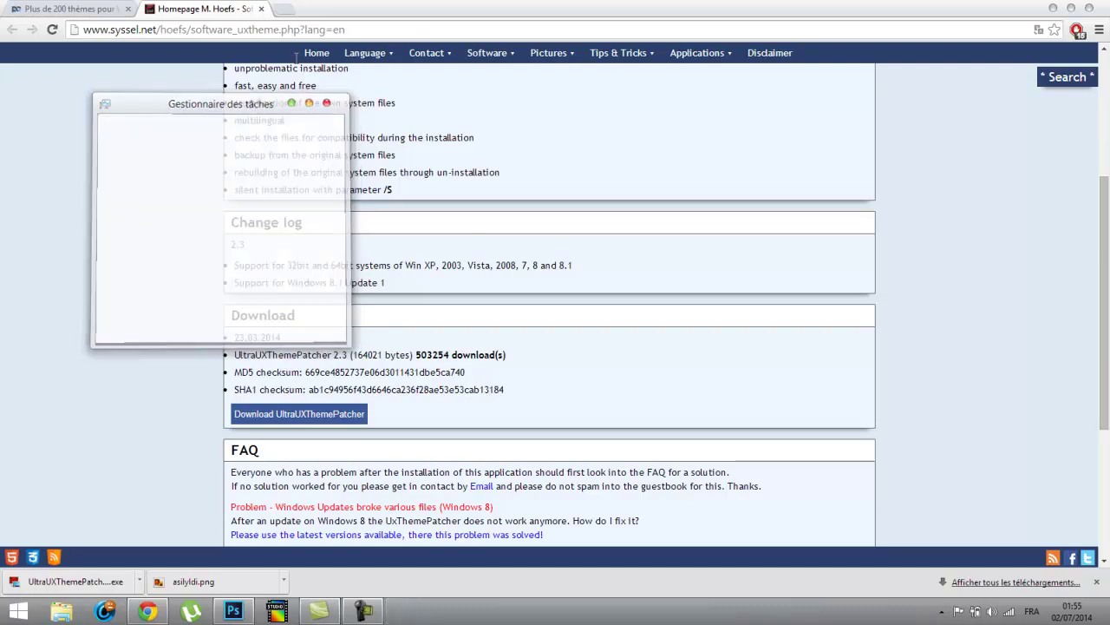
- Close the UltraUXThemePatcher page and follow the DeviantArt themes link in the article's section on finding good themes
left_click(261, 9)
scroll(422, 265, "up", 8)
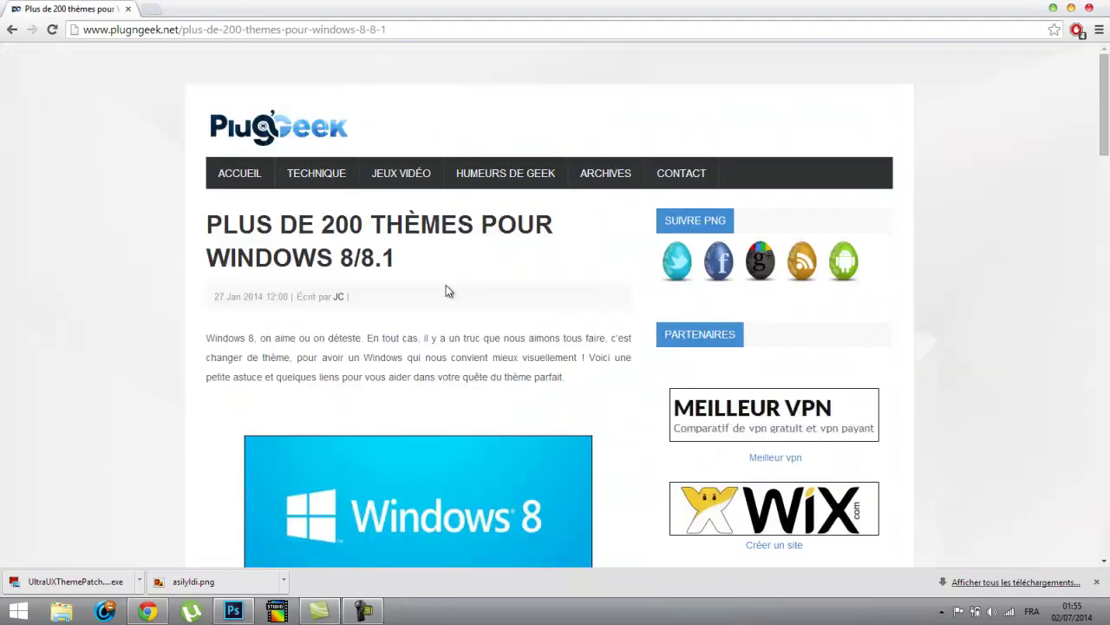
scroll(446, 285, "down", 7)
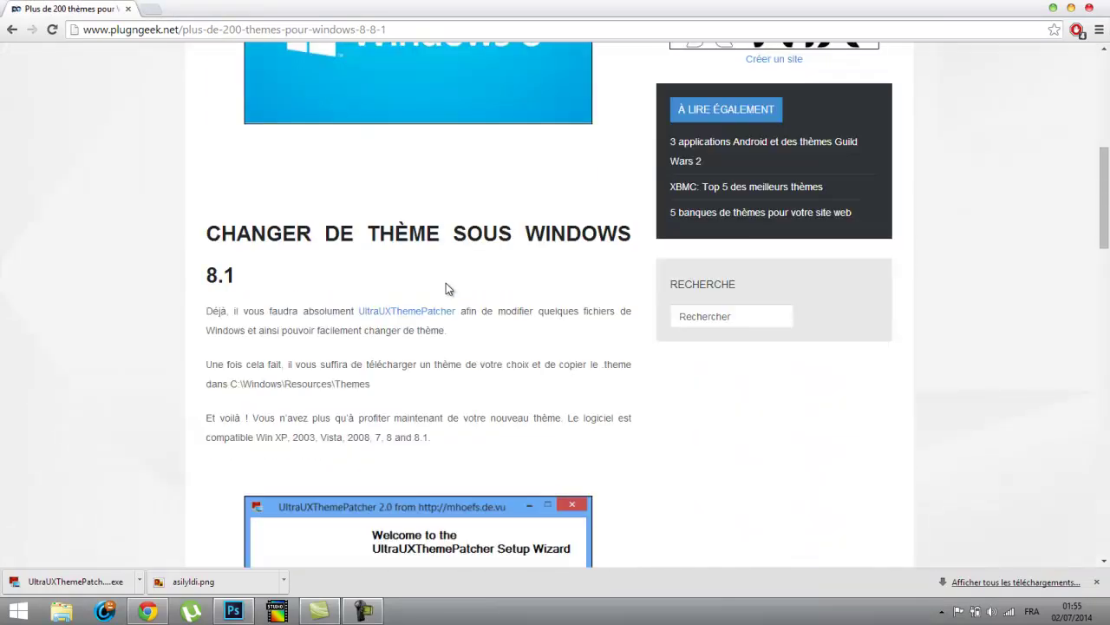
scroll(447, 283, "down", 7)
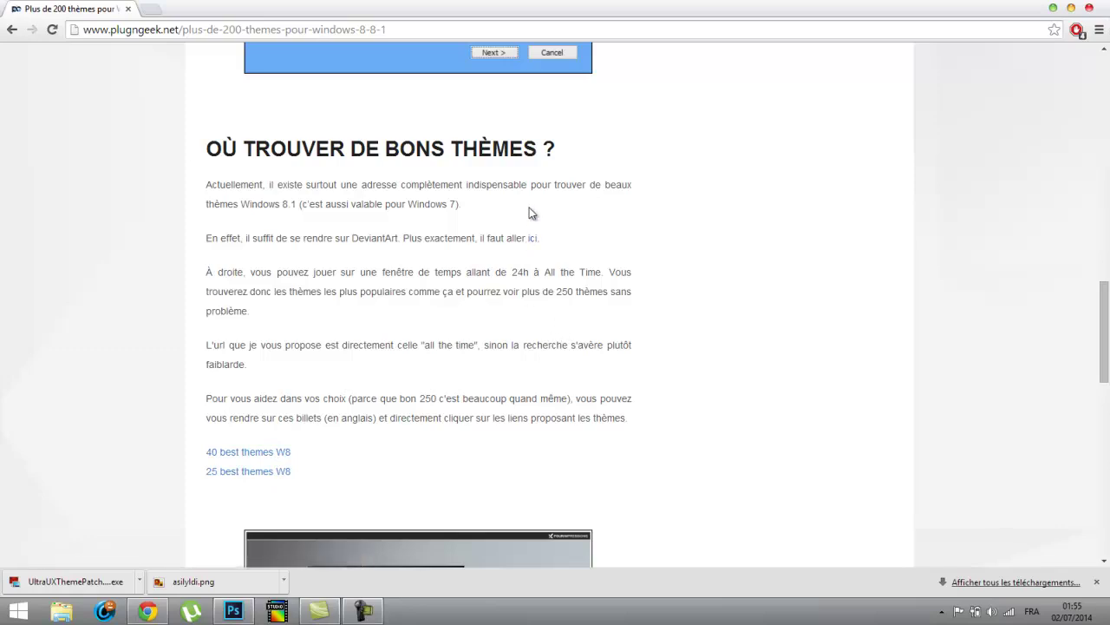
left_click(535, 244)
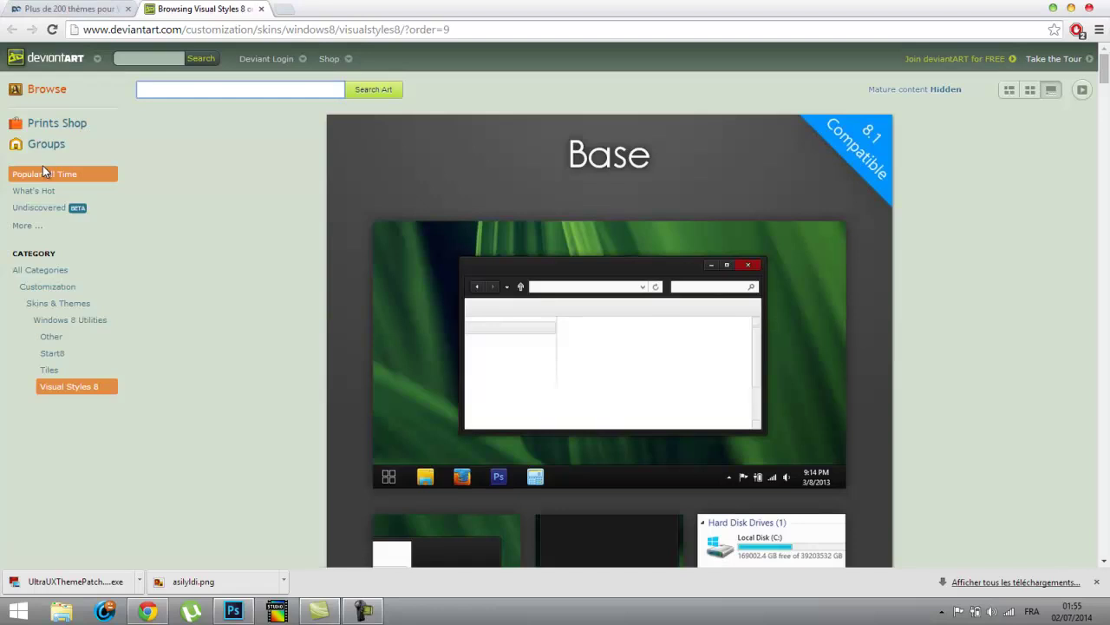
- Browse the most popular Windows 8 visual styles in the DeviantArt gallery and examine their previews
scroll(438, 204, "down", 5)
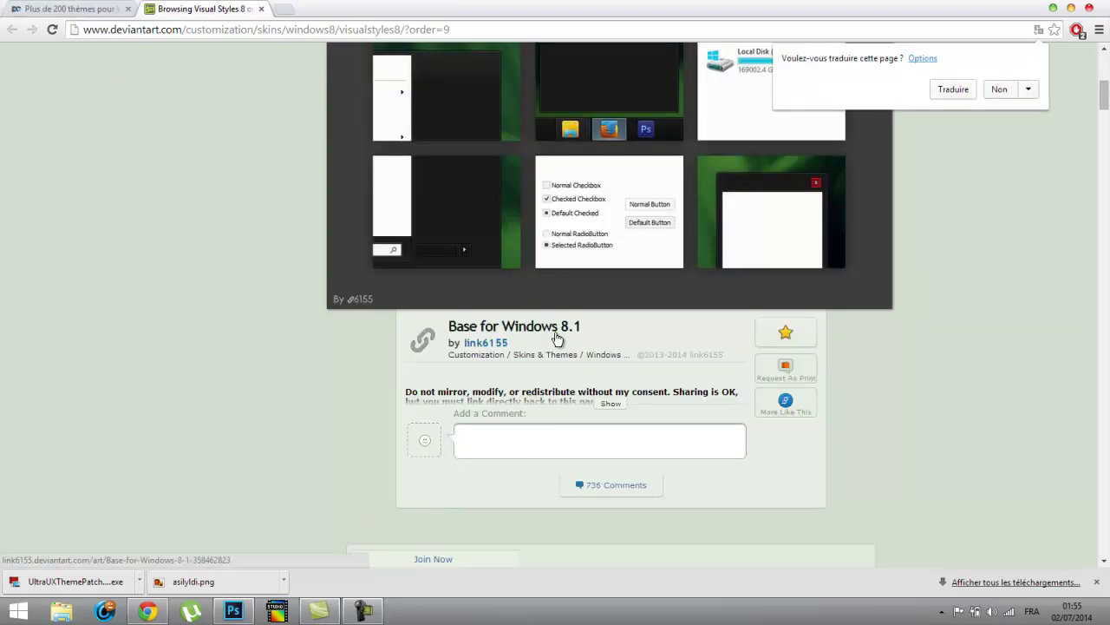
scroll(617, 310, "down", 5)
scroll(619, 312, "down", 2)
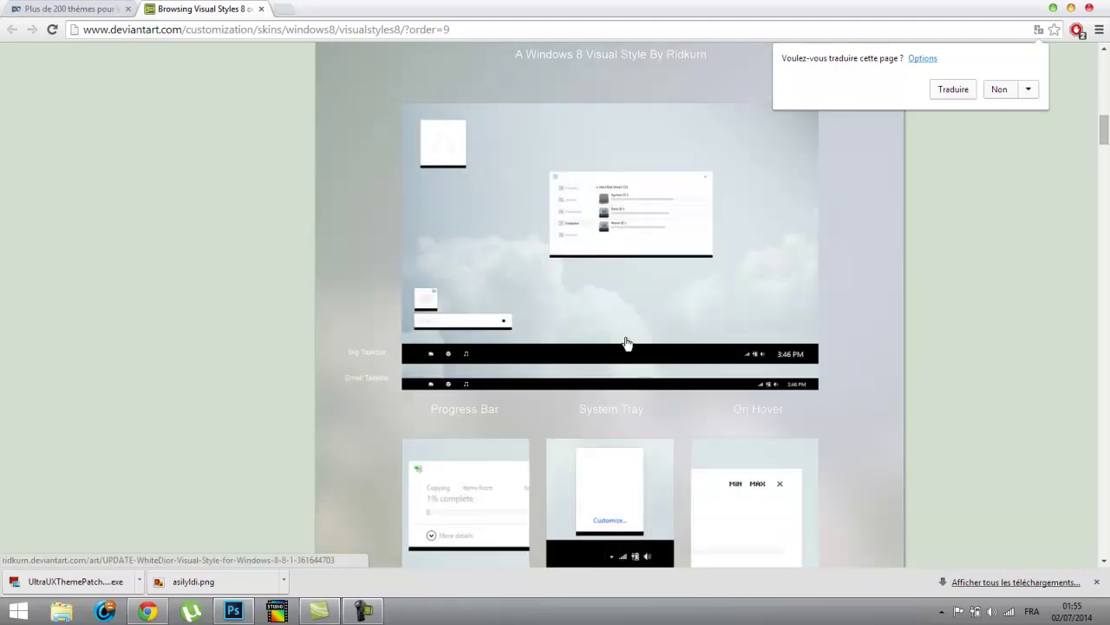
scroll(627, 342, "up", 8)
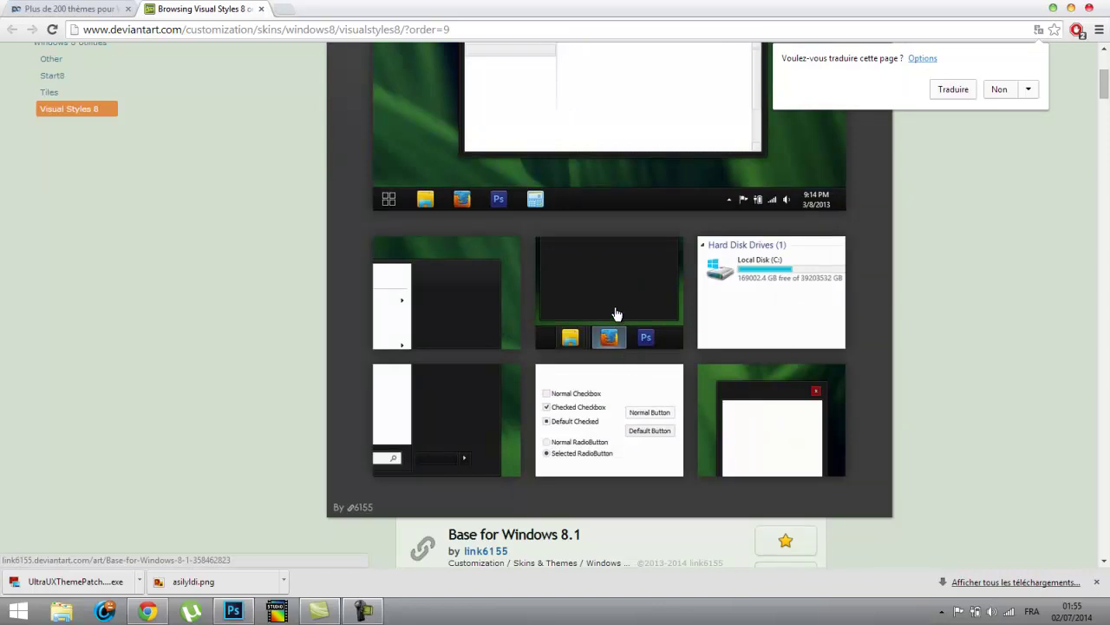
scroll(614, 315, "up", 4)
scroll(939, 189, "down", 10)
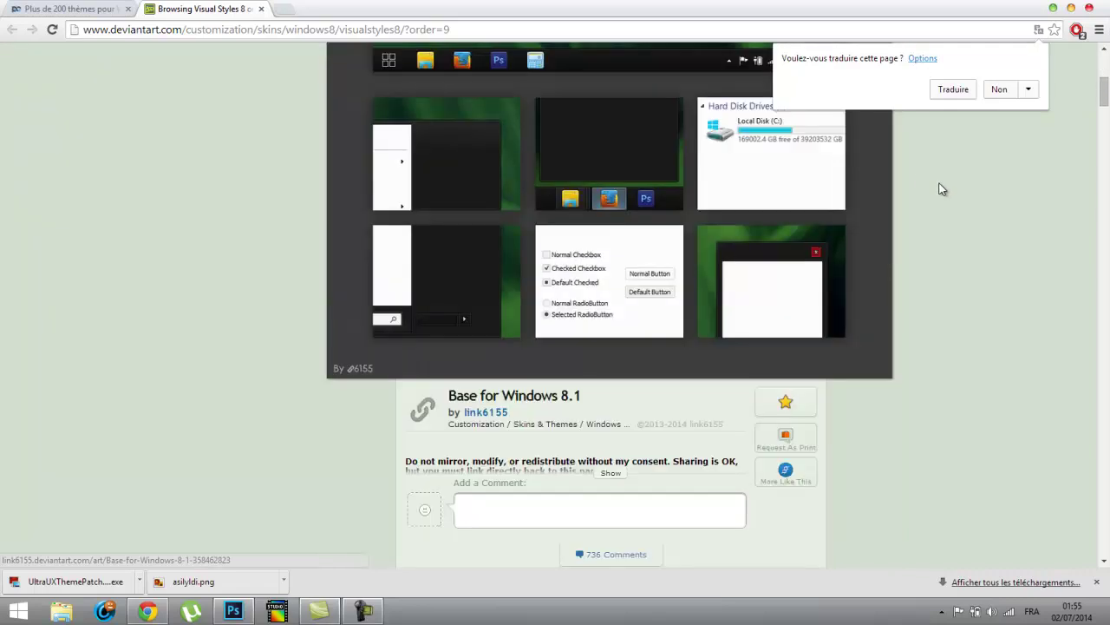
scroll(893, 229, "down", 5)
scroll(865, 225, "up", 4)
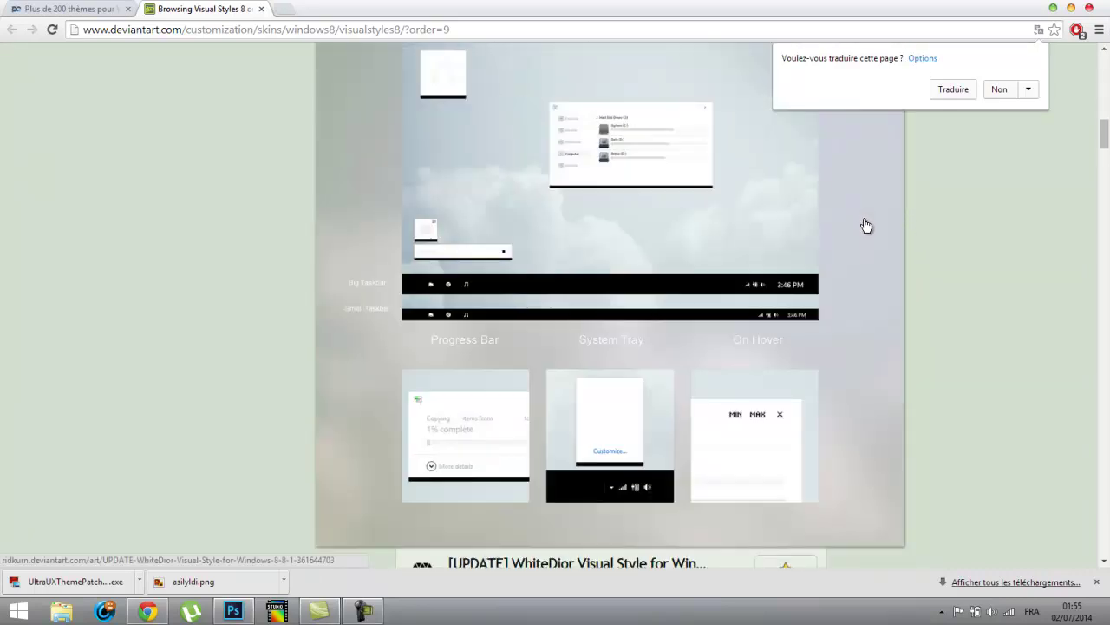
scroll(443, 246, "down", 12)
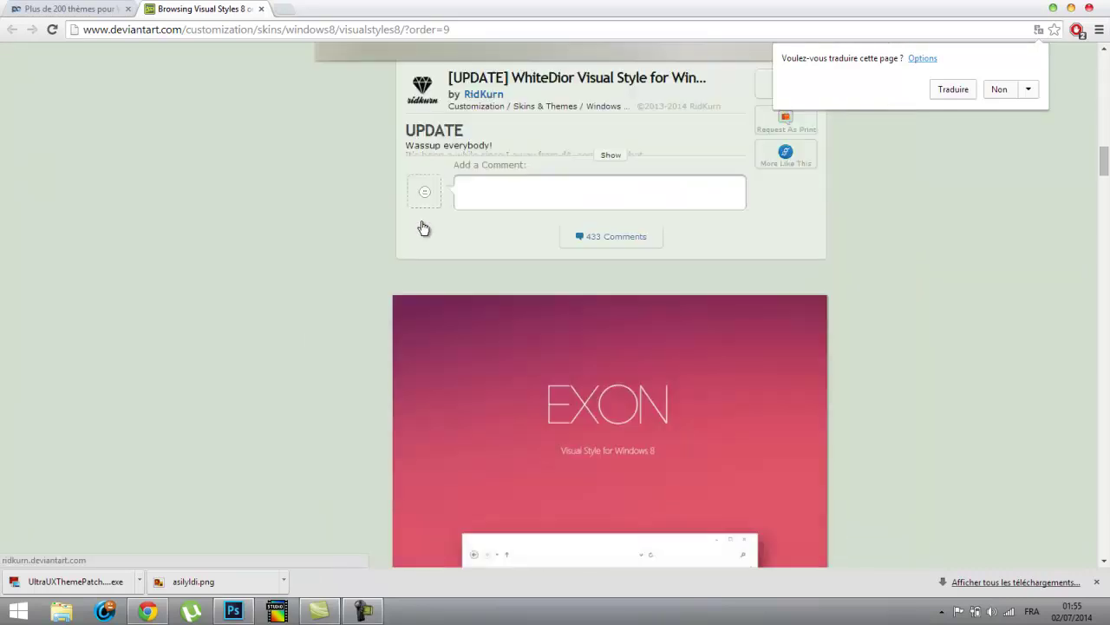
scroll(424, 226, "down", 15)
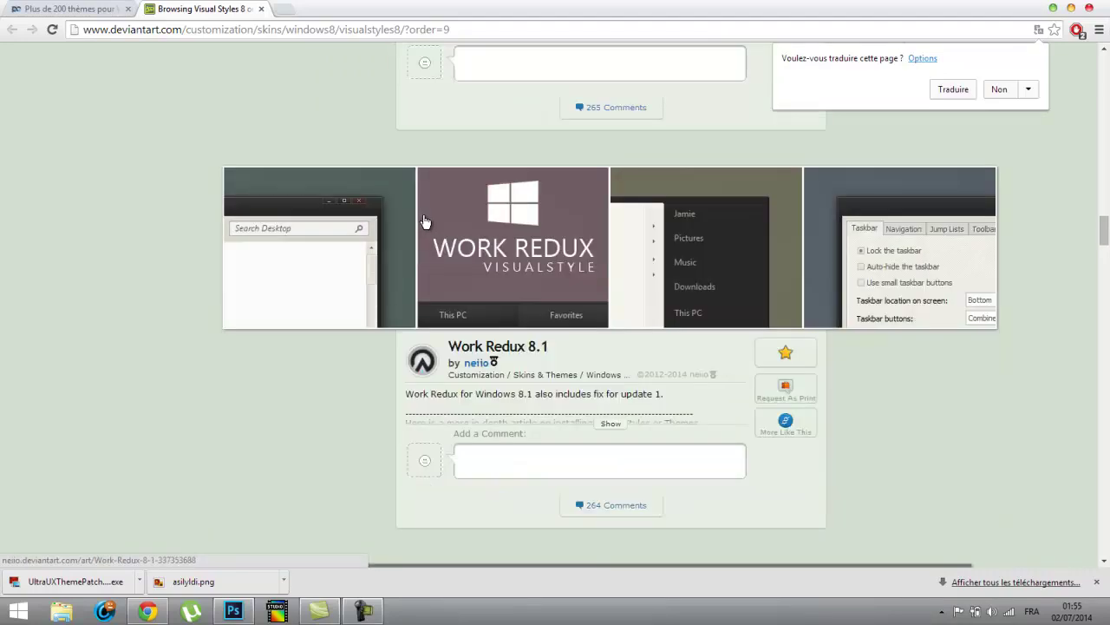
scroll(424, 222, "down", 4)
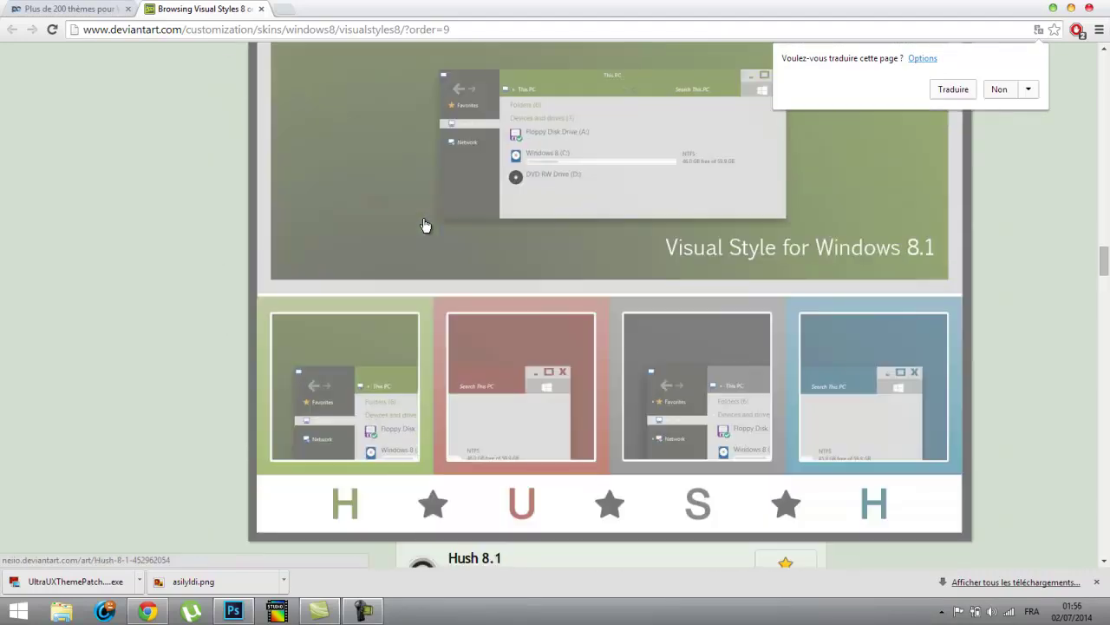
- Open the Hush 8.1 visual style from the gallery and download its ZIP file
scroll(424, 226, "up", 3)
scroll(488, 221, "up", 3)
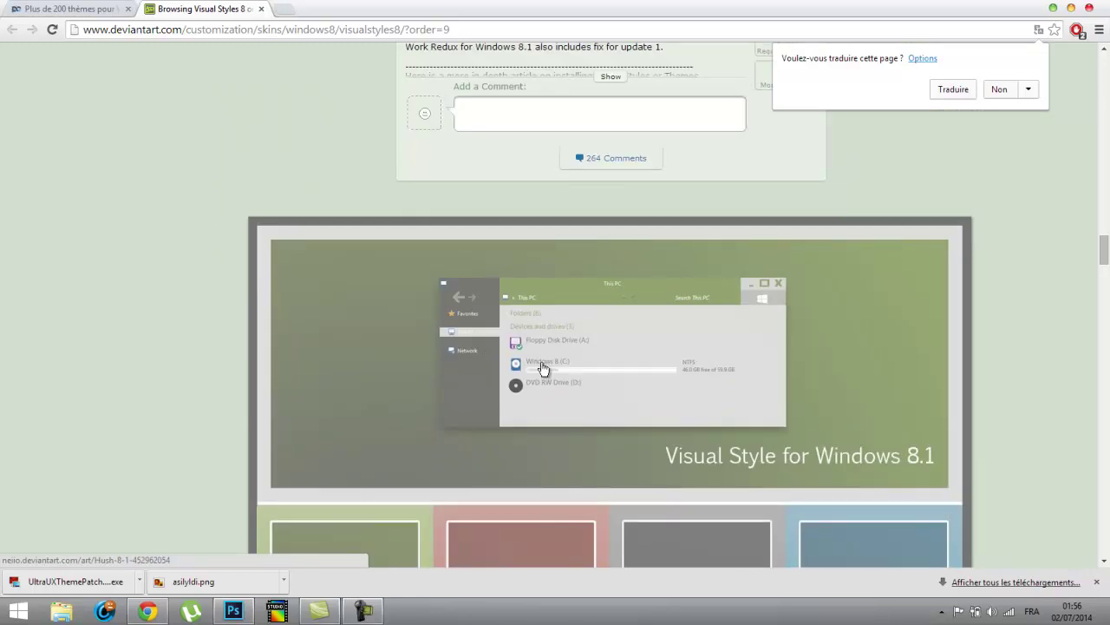
left_click(651, 318)
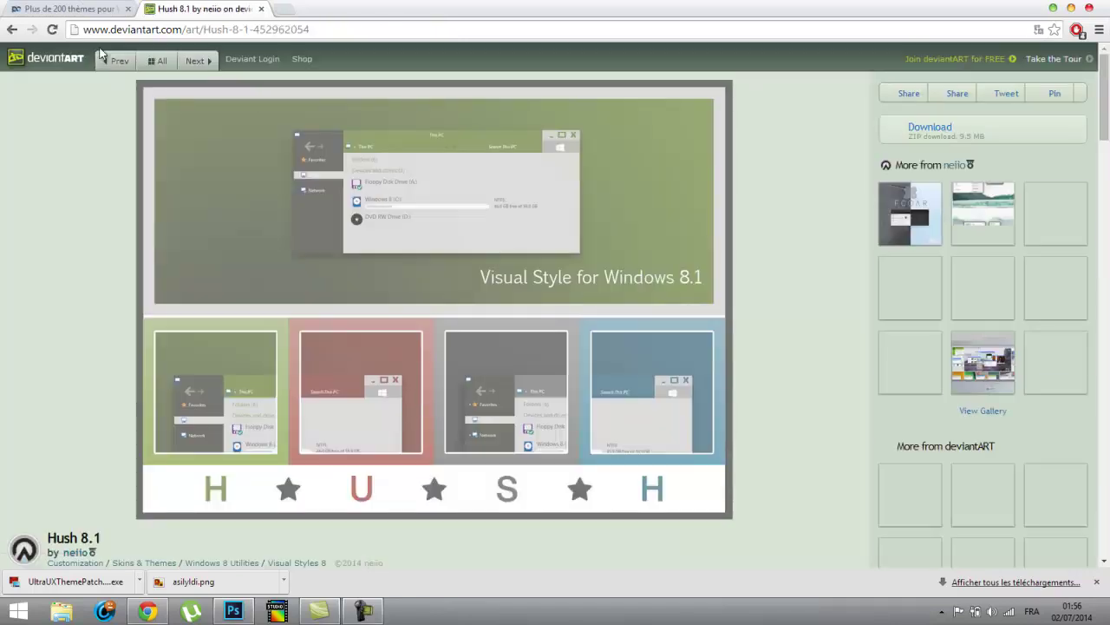
left_click(940, 141)
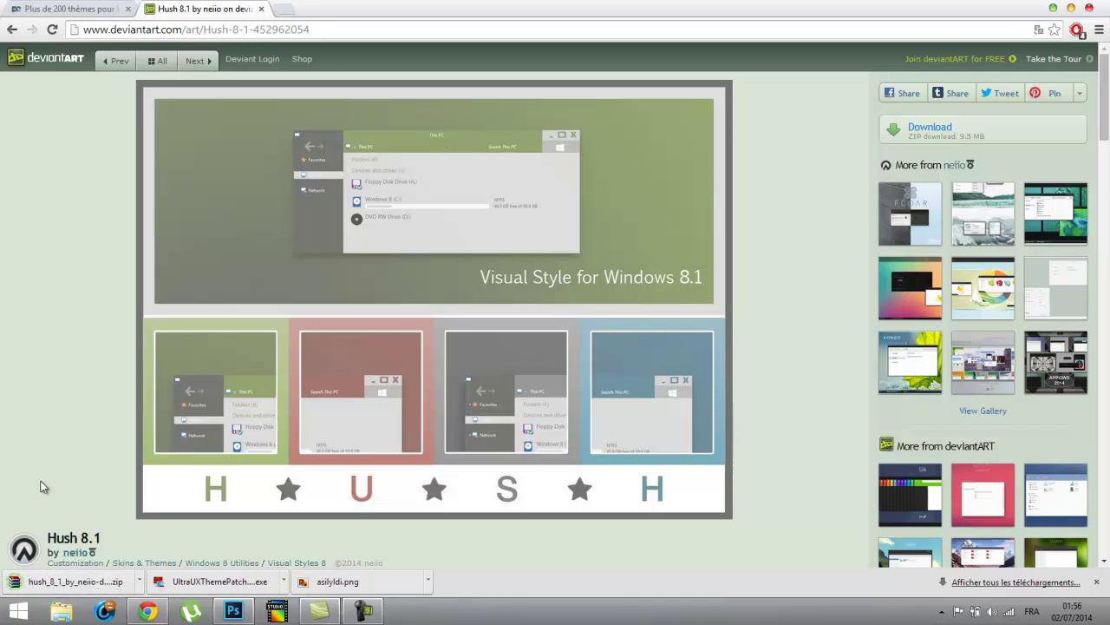
- Open the downloaded Hush 8.1 ZIP archive and go into the Theme folder inside its Hush folder
left_click(48, 584)
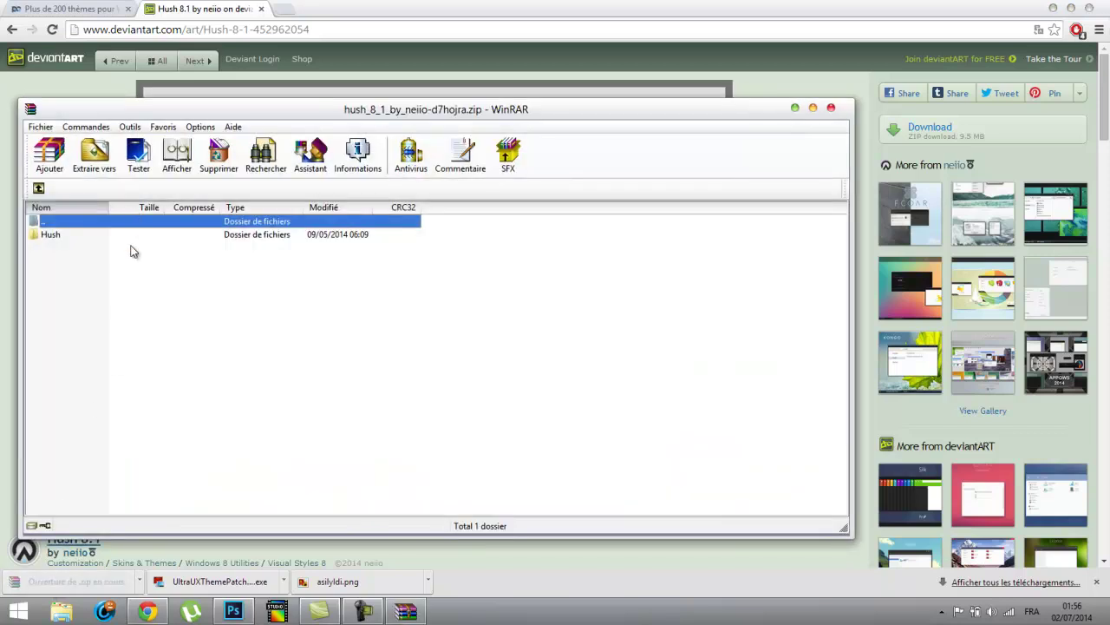
double_click(131, 240)
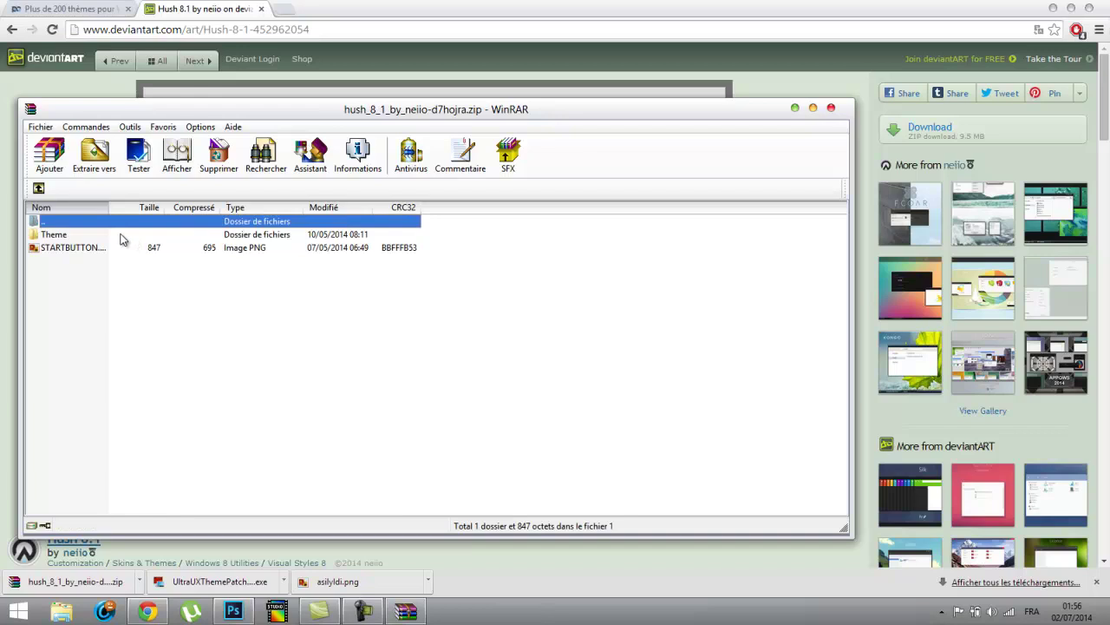
double_click(121, 236)
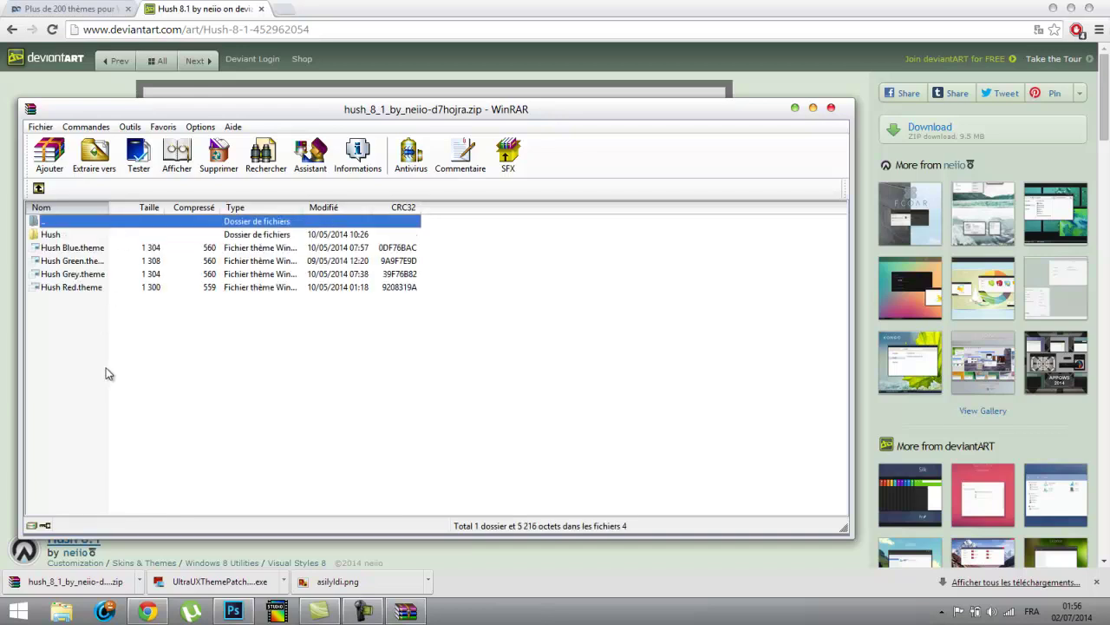
- Minimize the browser and create a new desktop folder named "thème hush"
left_click(1053, 10)
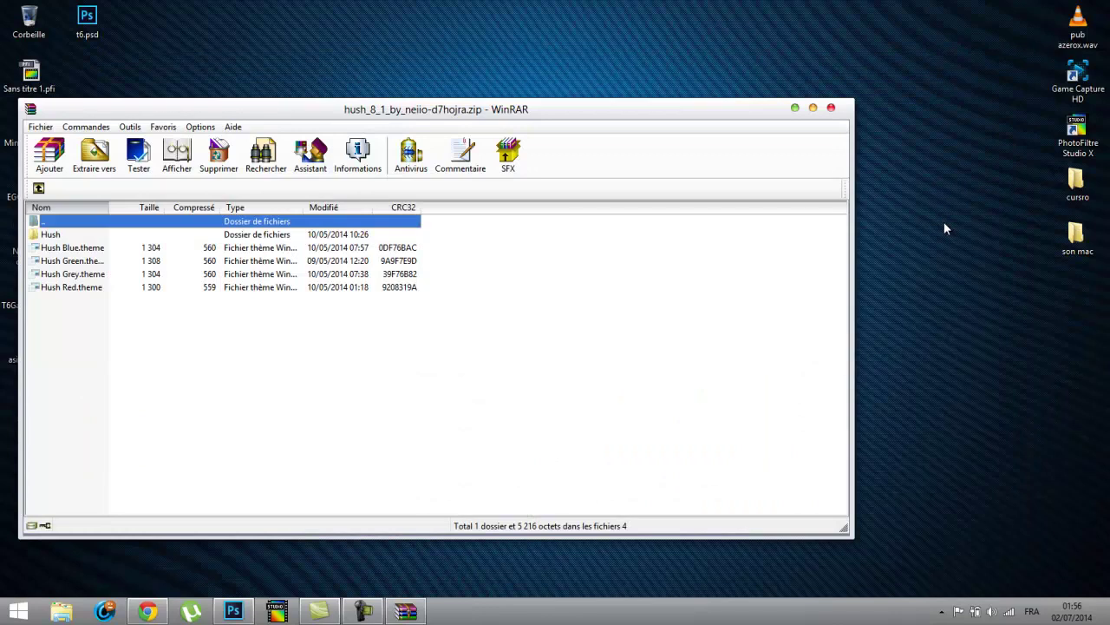
right_click(903, 189)
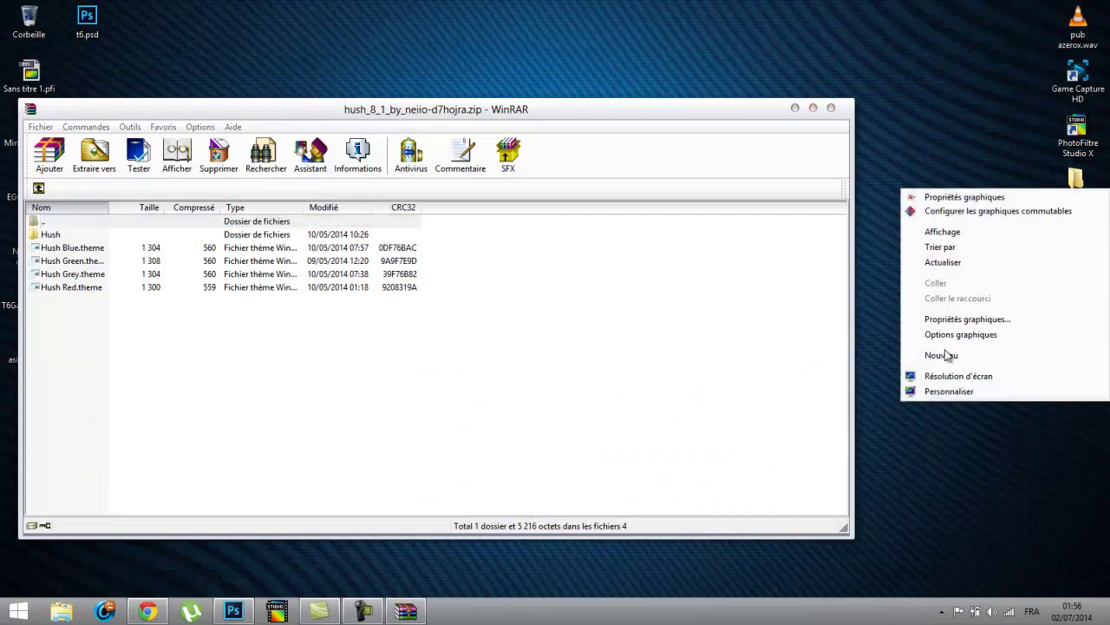
mouse_move(946, 355)
left_click(794, 355)
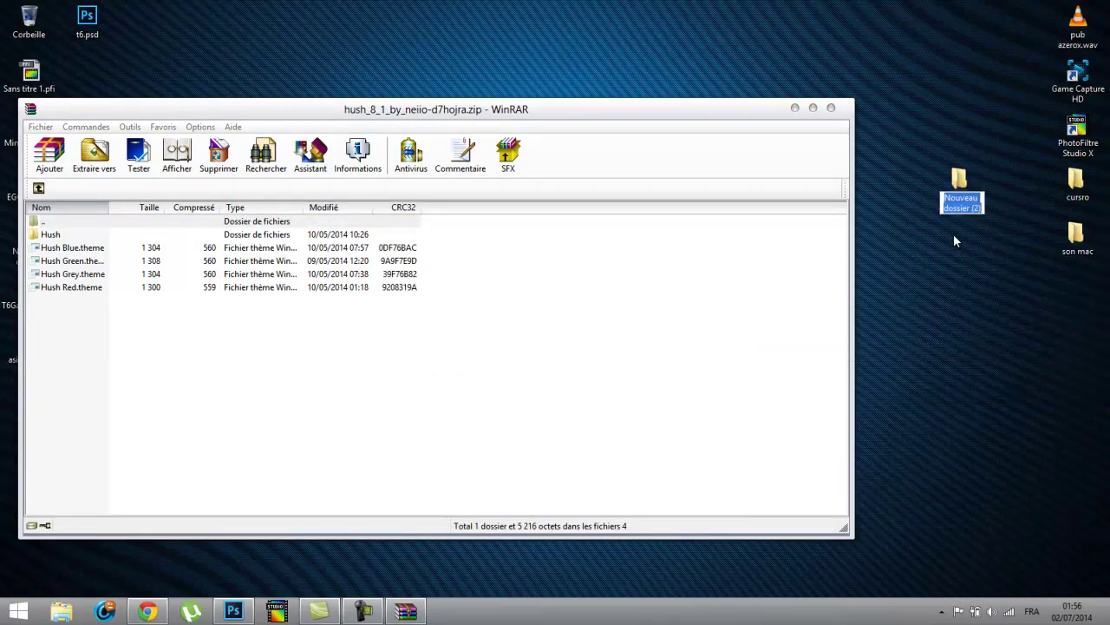
type("th")
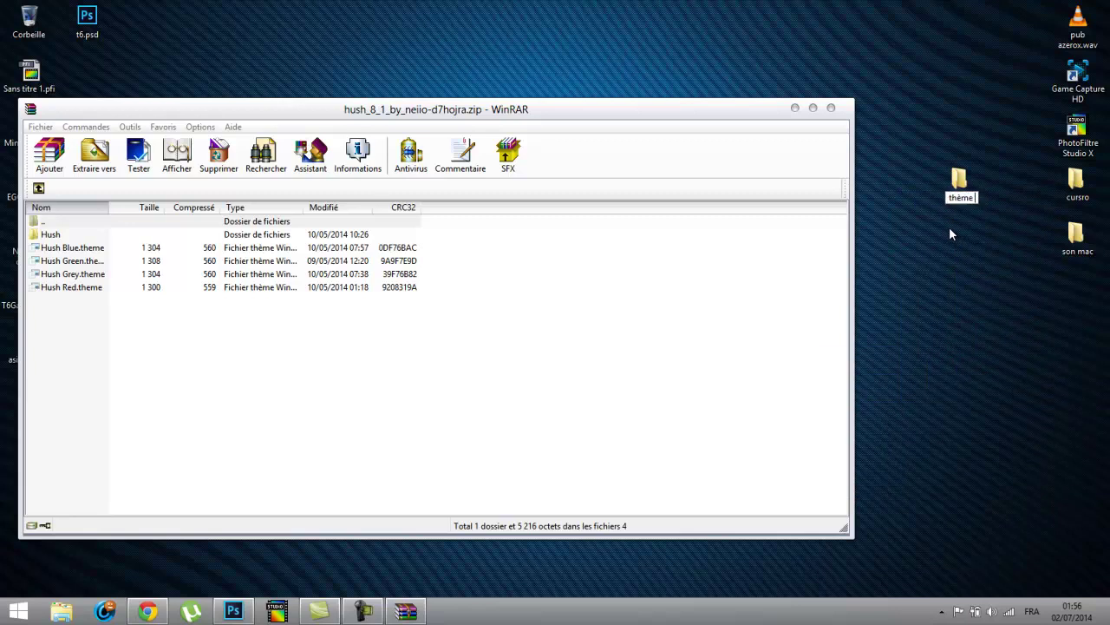
type("ème hush")
key("Return")
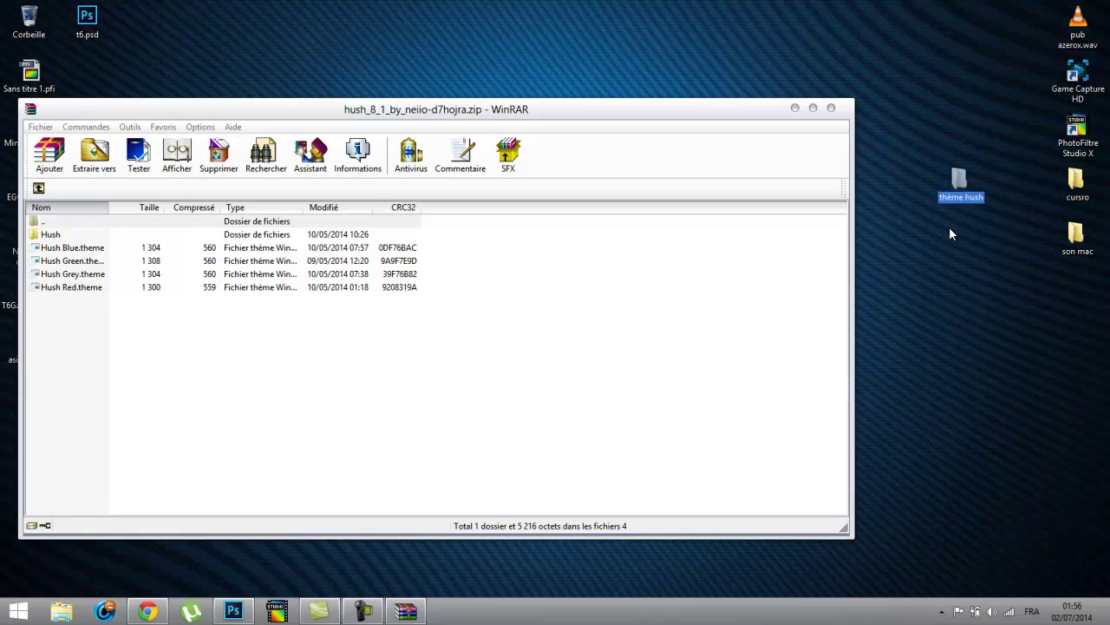
- Extract the Hush folder and the four Hush theme files from the archive into "thème hush", and close the archive
left_click_drag(228, 315, 227, 230)
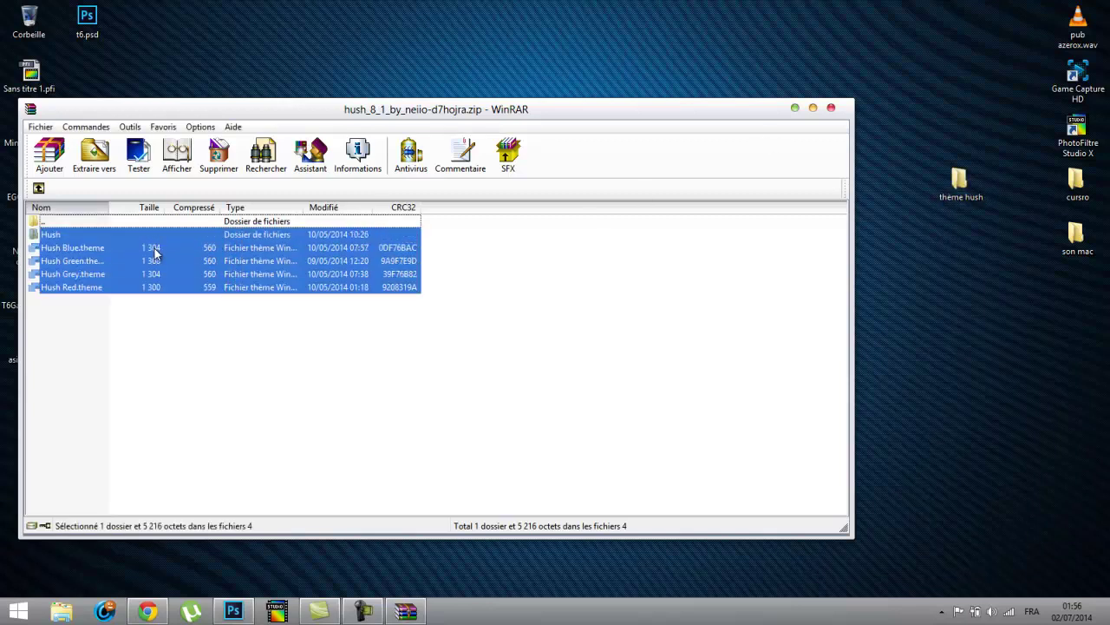
left_click_drag(154, 253, 955, 138)
left_click_drag(950, 251, 949, 180)
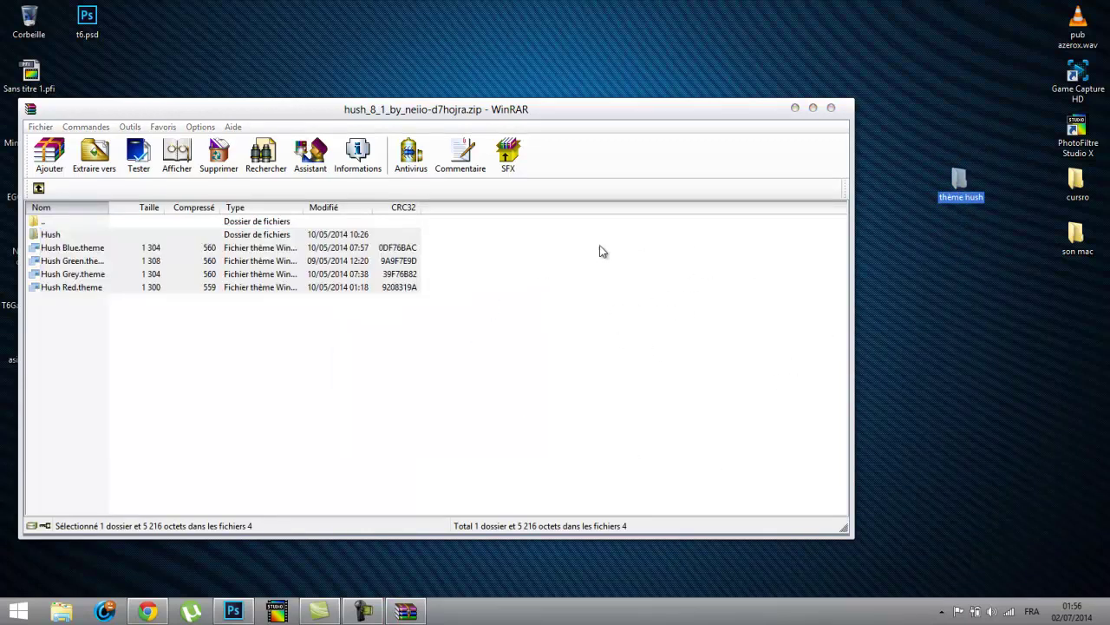
left_click(831, 108)
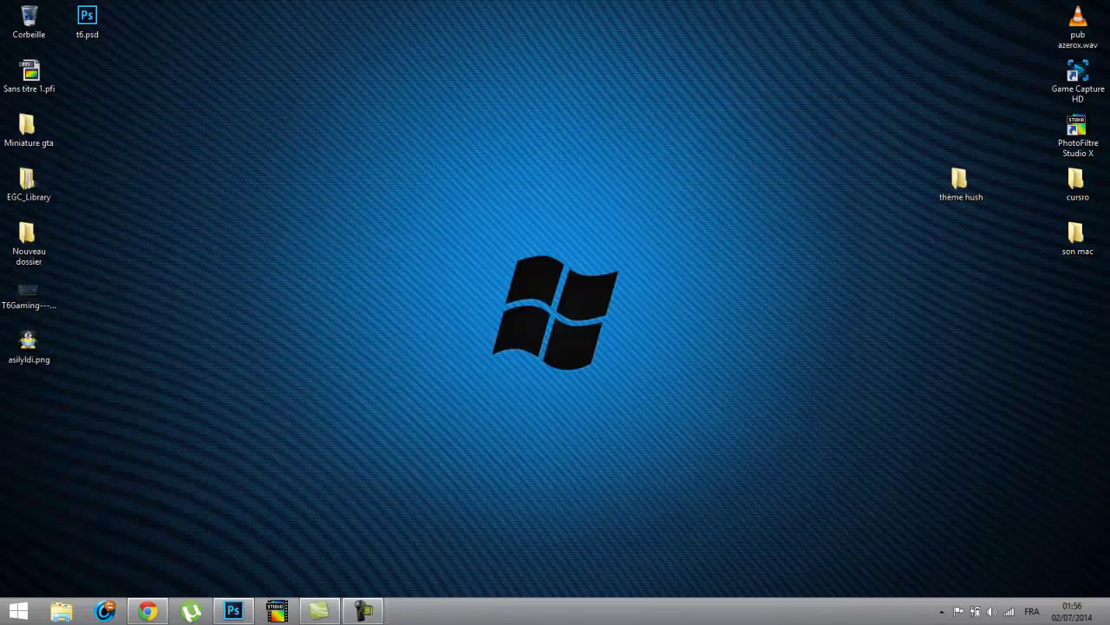
left_click(61, 611)
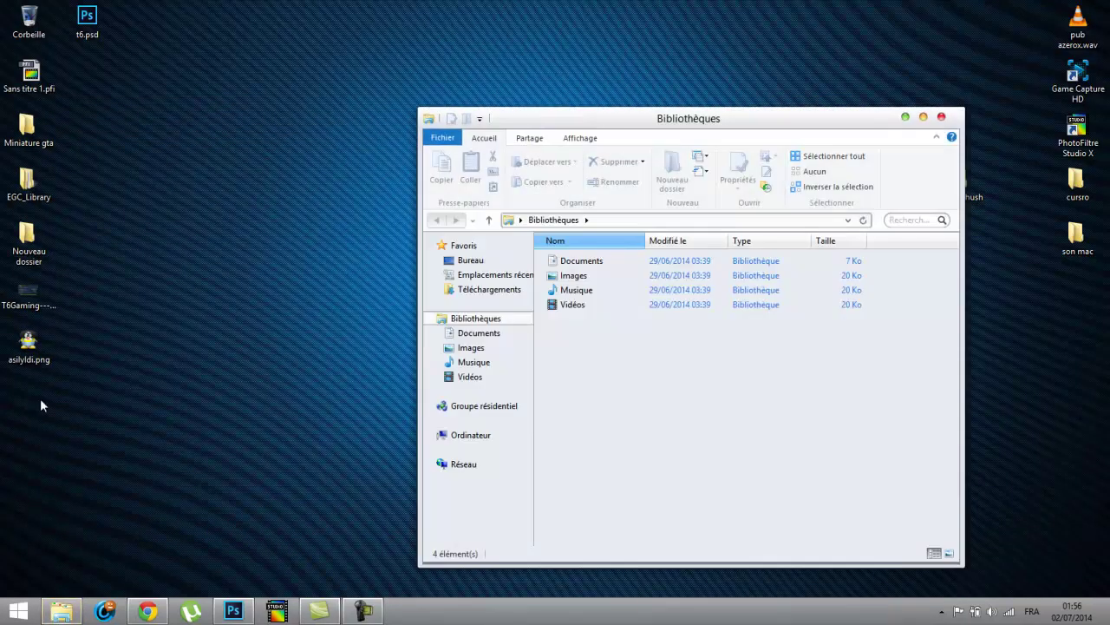
left_click(496, 436)
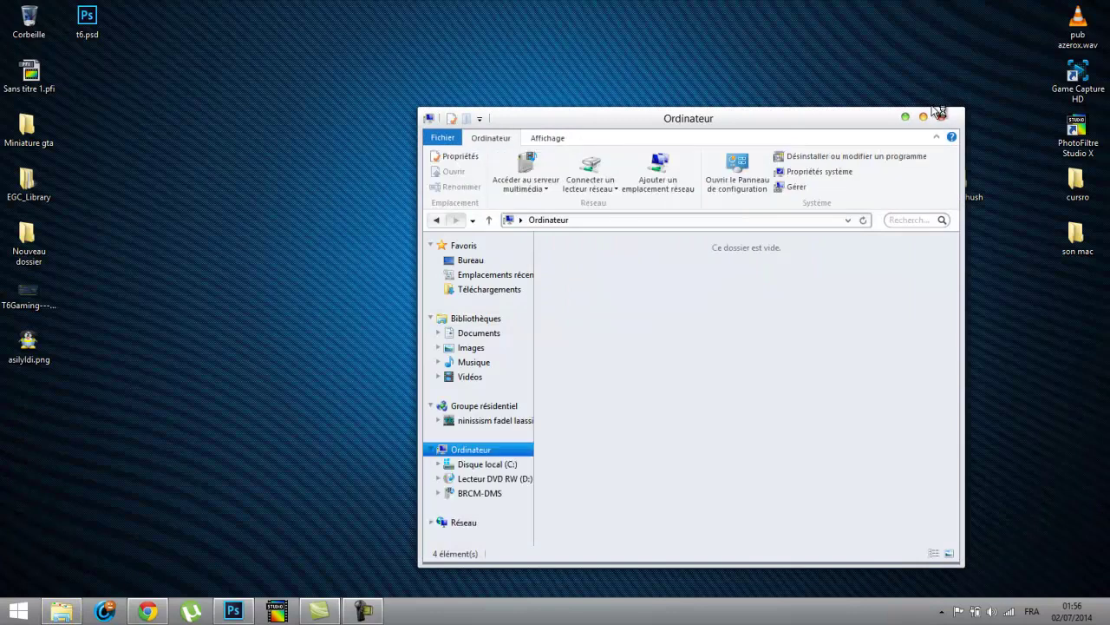
left_click(940, 117)
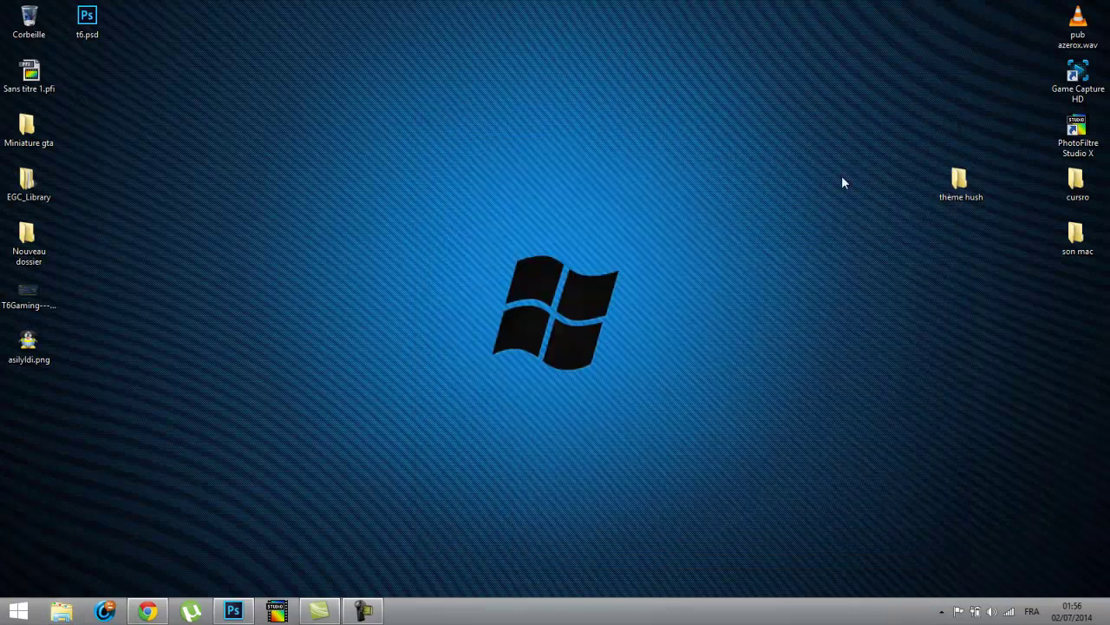
- Open the Windows folder on local disk C: in a maximized File Explorer window
left_click(61, 612)
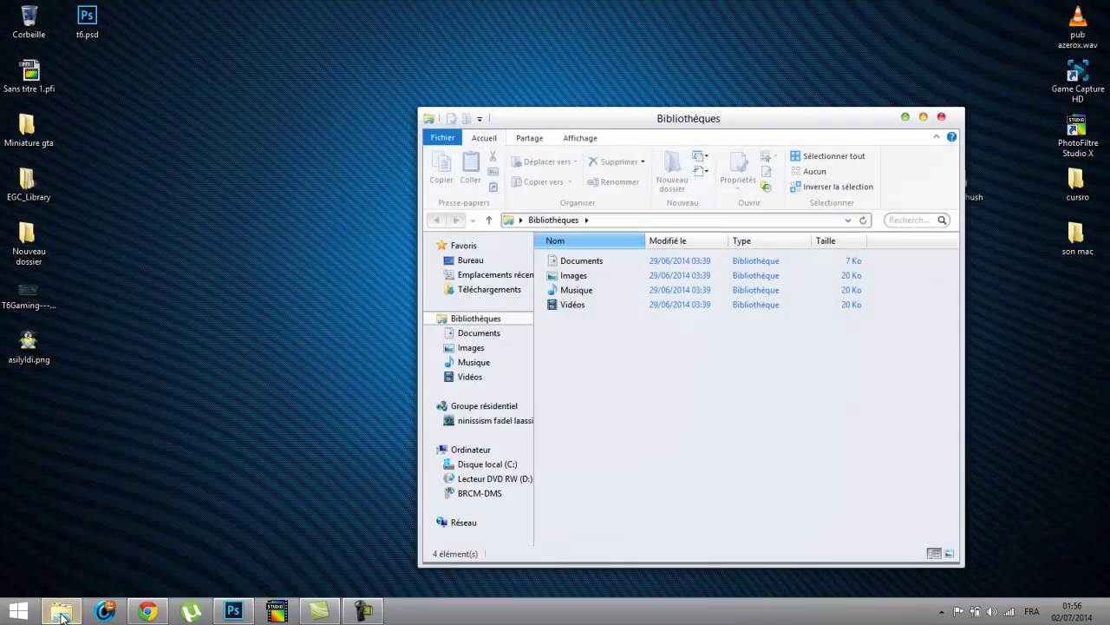
left_click(466, 448)
left_click(923, 116)
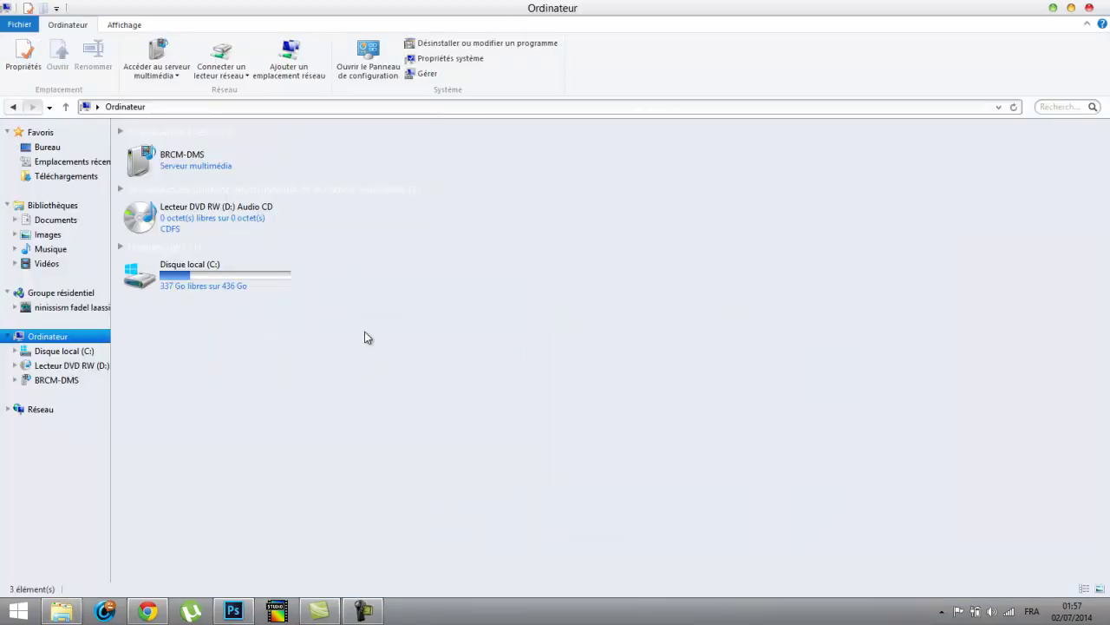
double_click(224, 277)
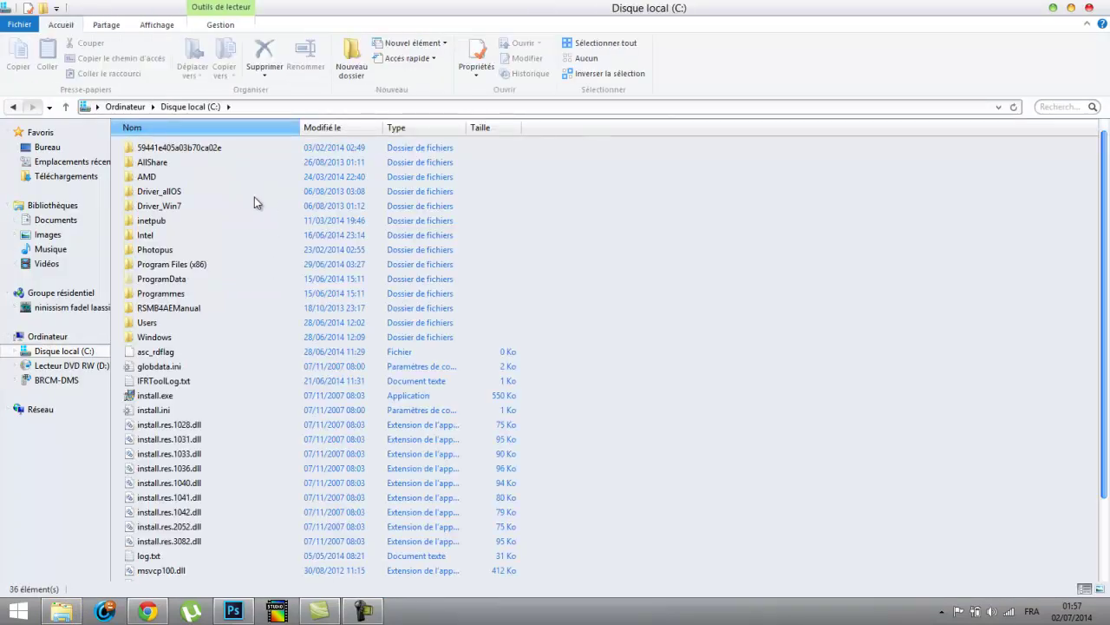
double_click(198, 339)
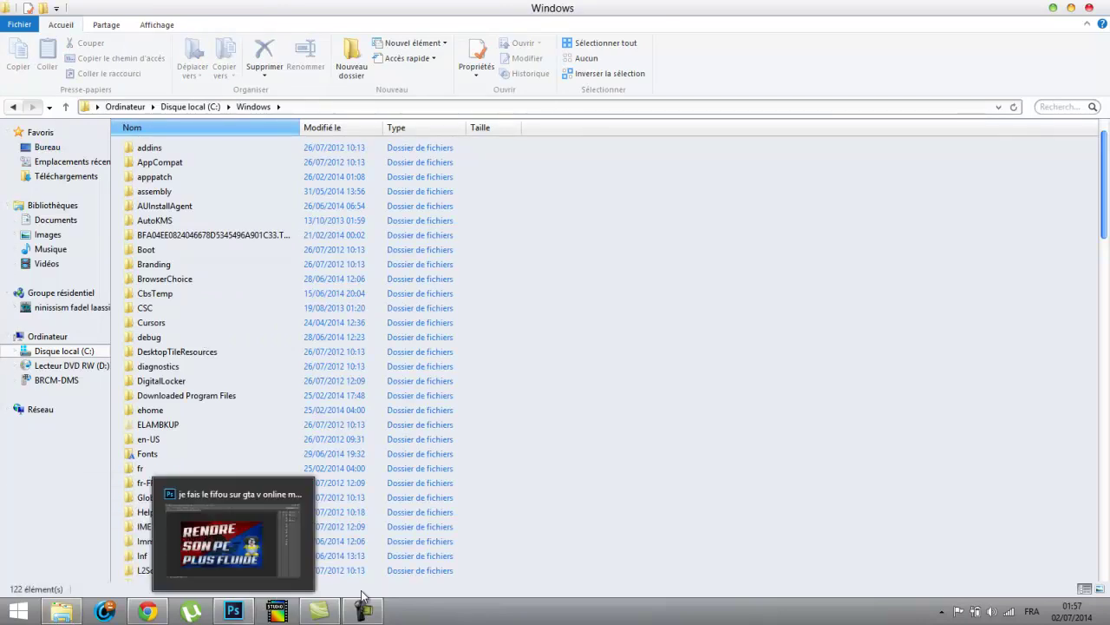
- Open the Themes folder inside the Resources folder of the Windows directory
scroll(343, 381, "down", 4)
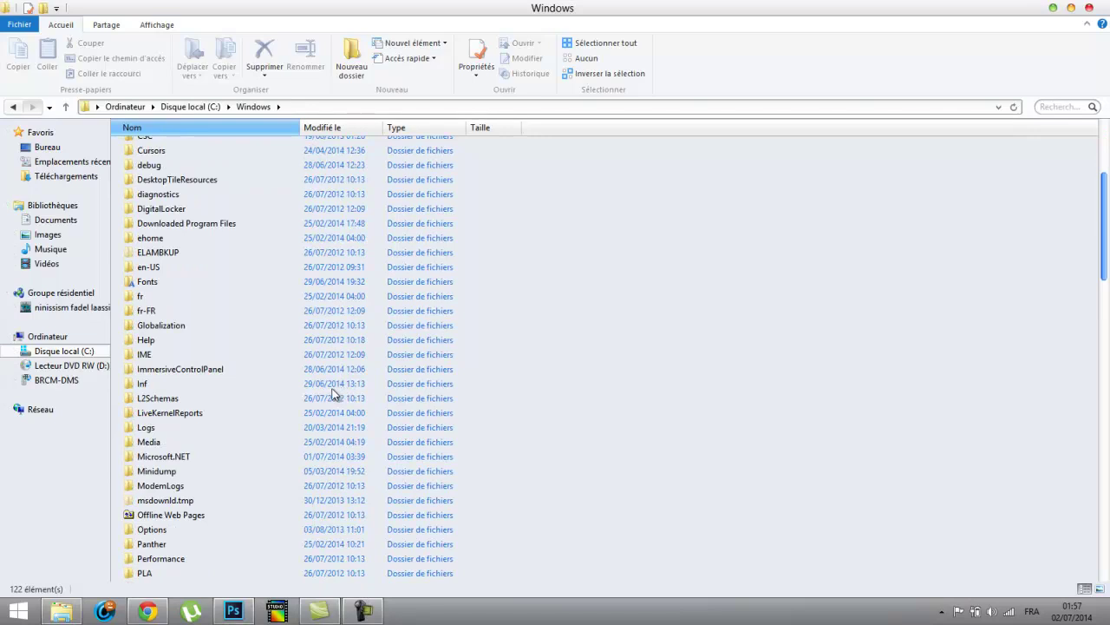
scroll(260, 347, "down", 11)
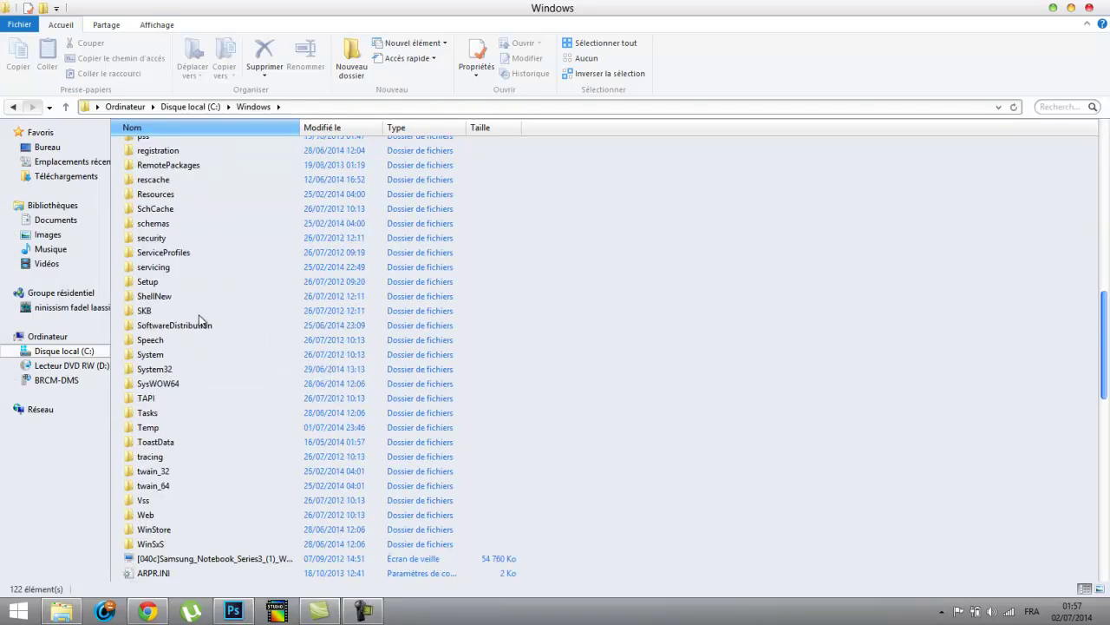
scroll(199, 316, "up", 3)
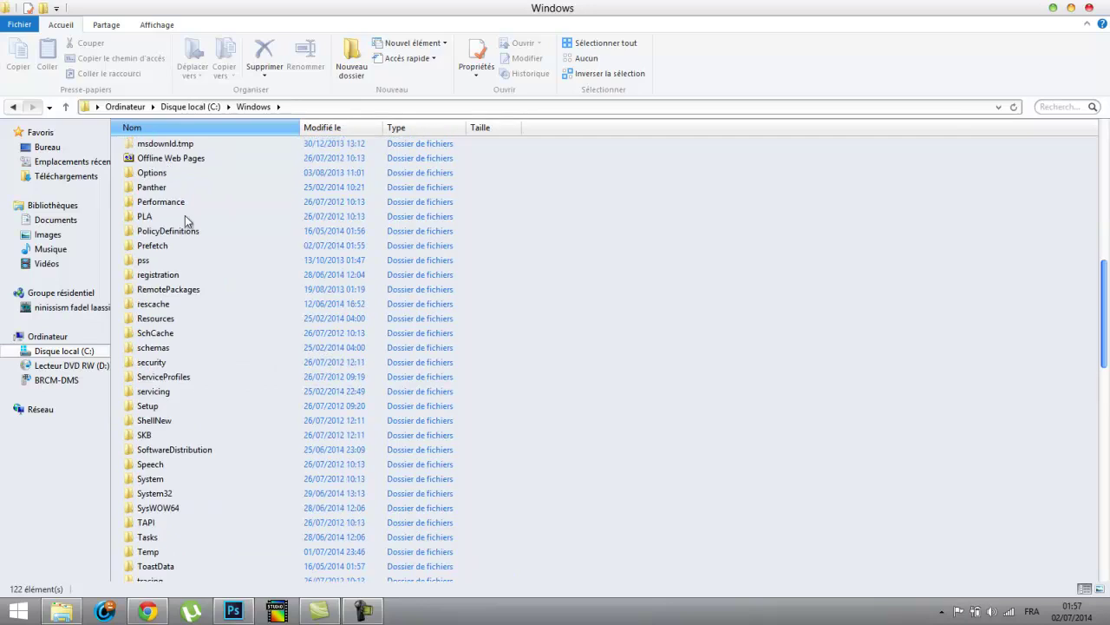
double_click(173, 319)
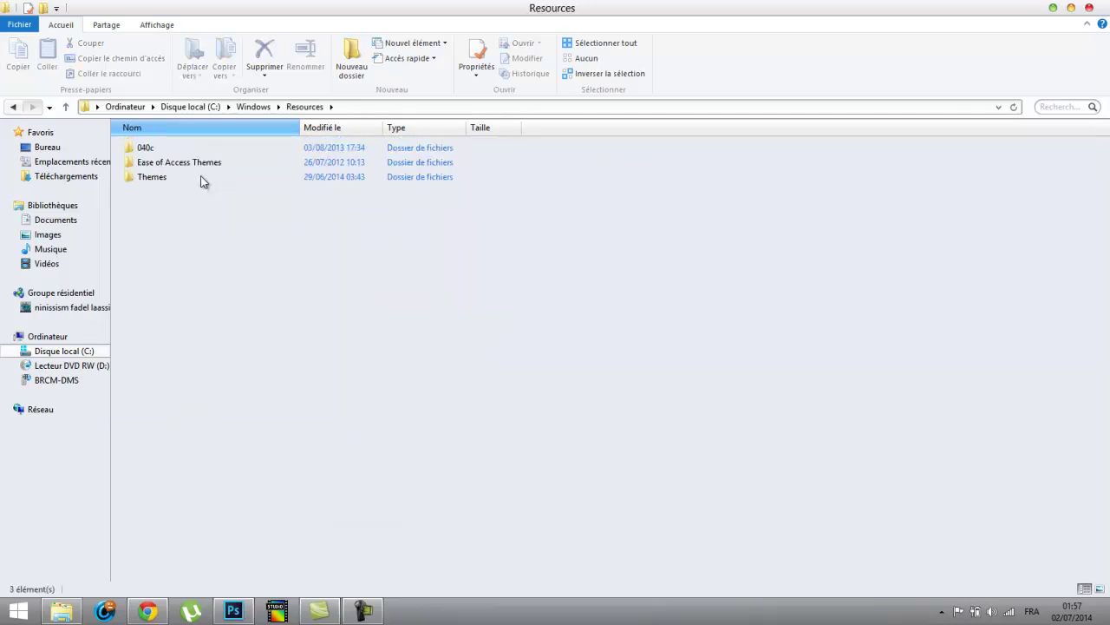
double_click(200, 178)
left_click(201, 177)
left_click(290, 522)
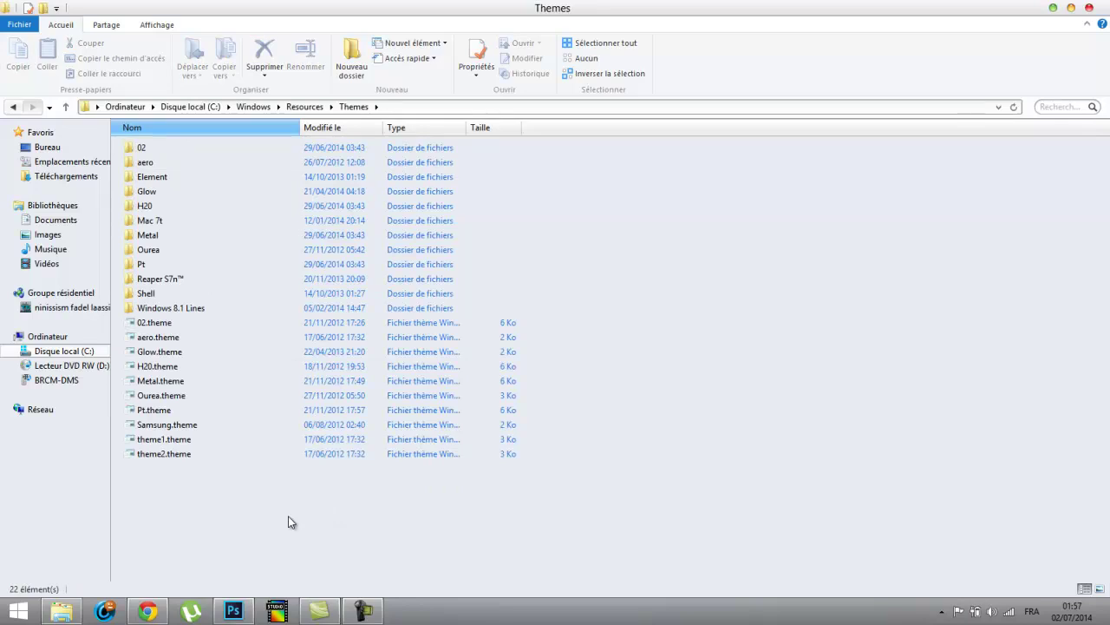
- Reduce the Themes window, copy the Hush folder and all four theme files from the desktop folder "thème hush", and close that folder
key("super+Down")
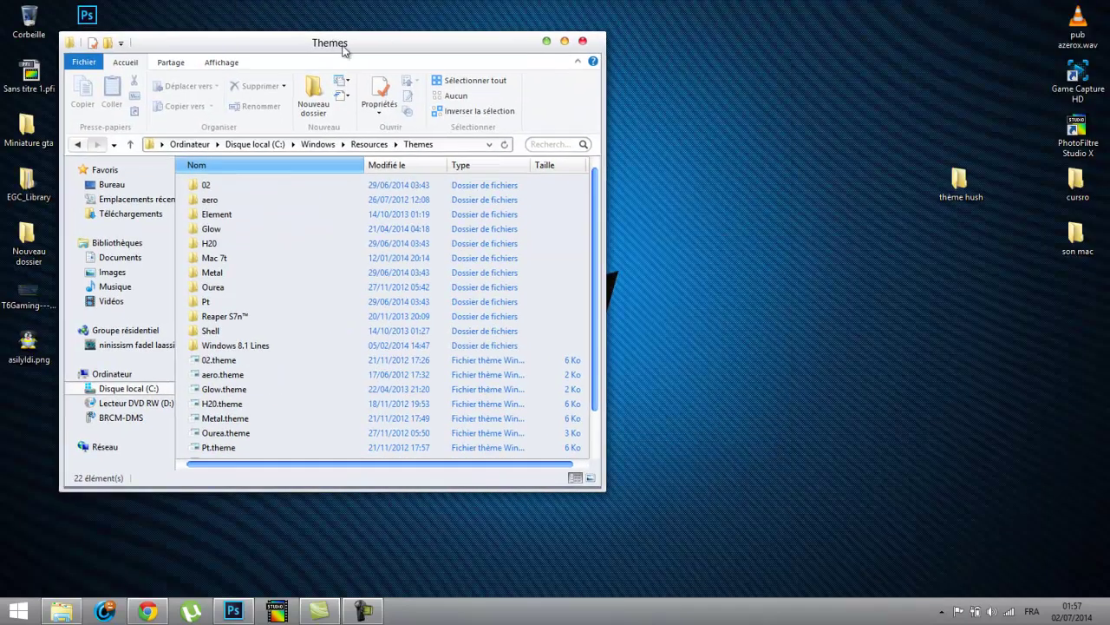
double_click(963, 181)
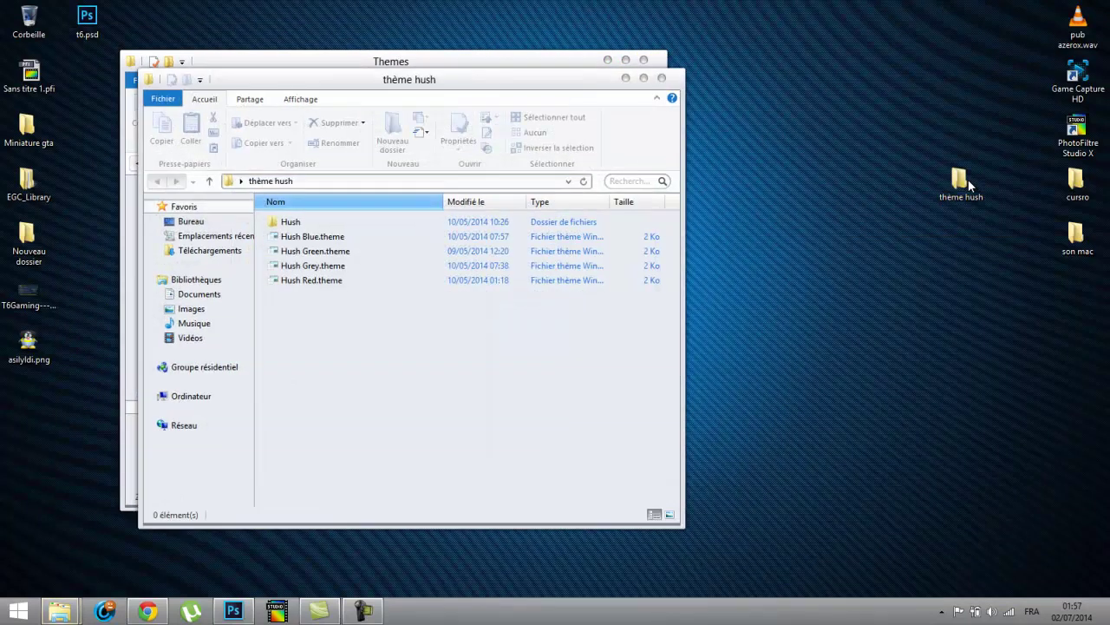
left_click_drag(534, 79, 1019, 112)
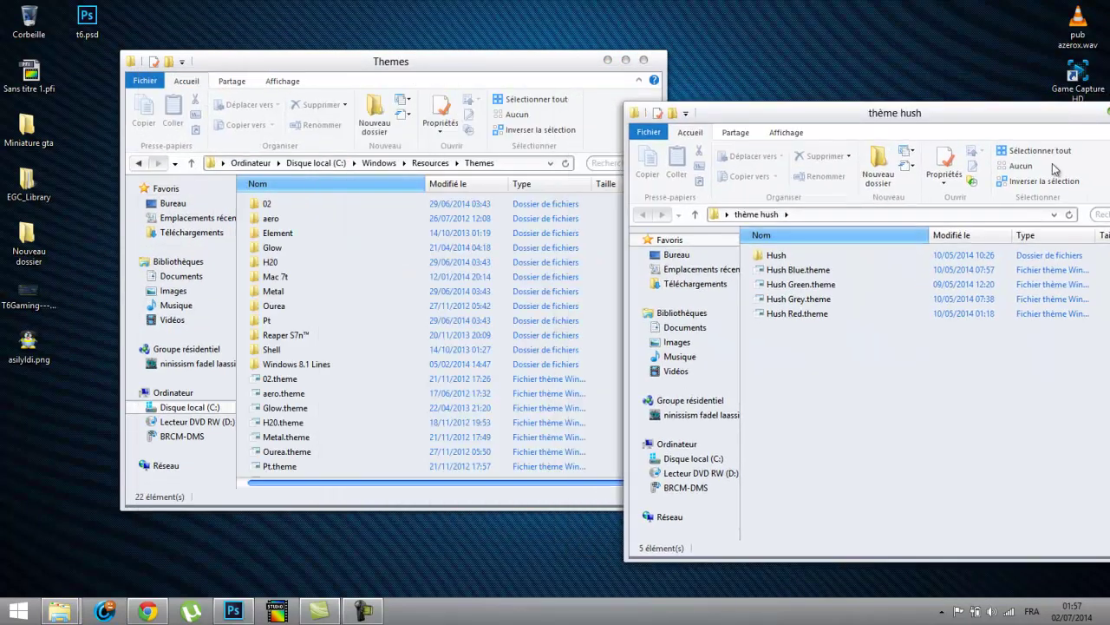
left_click_drag(943, 399, 932, 252)
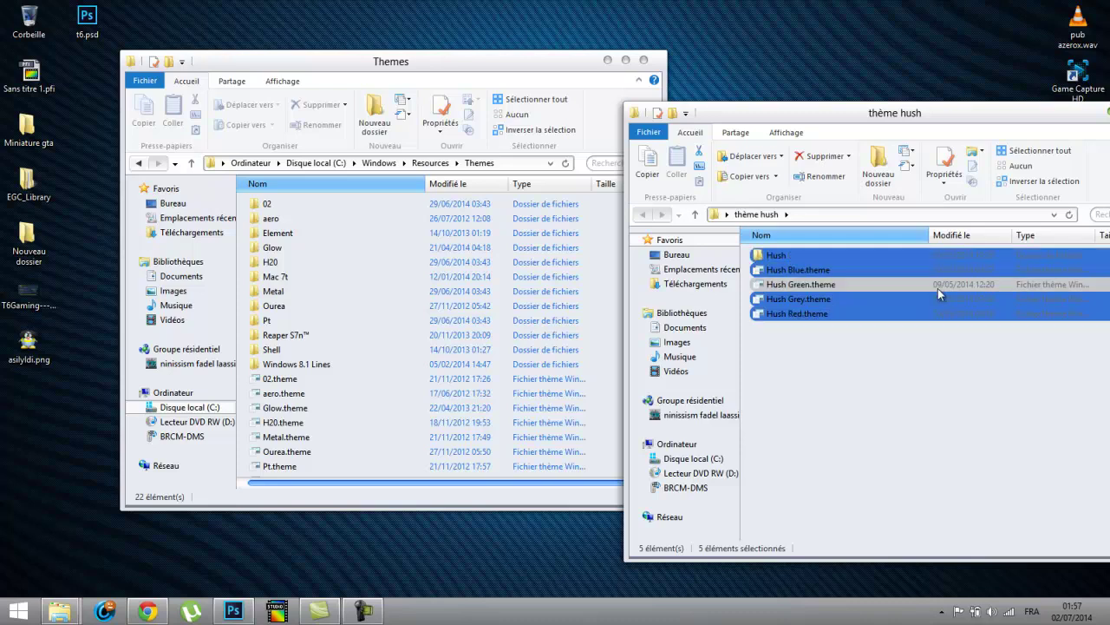
right_click(938, 288)
left_click(937, 515)
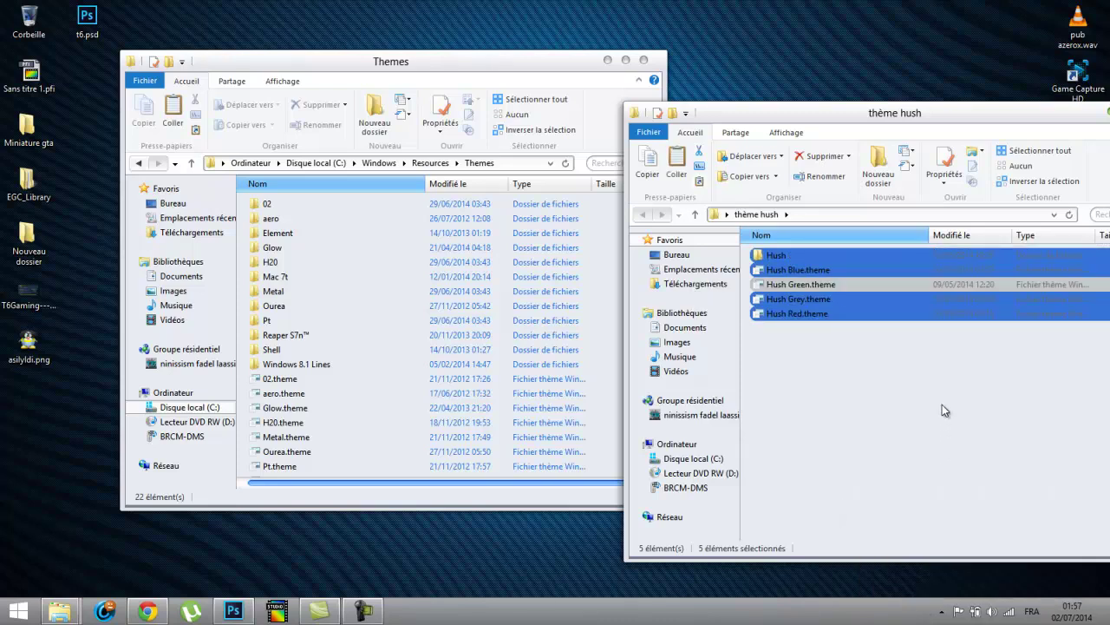
left_click_drag(958, 128, 769, 160)
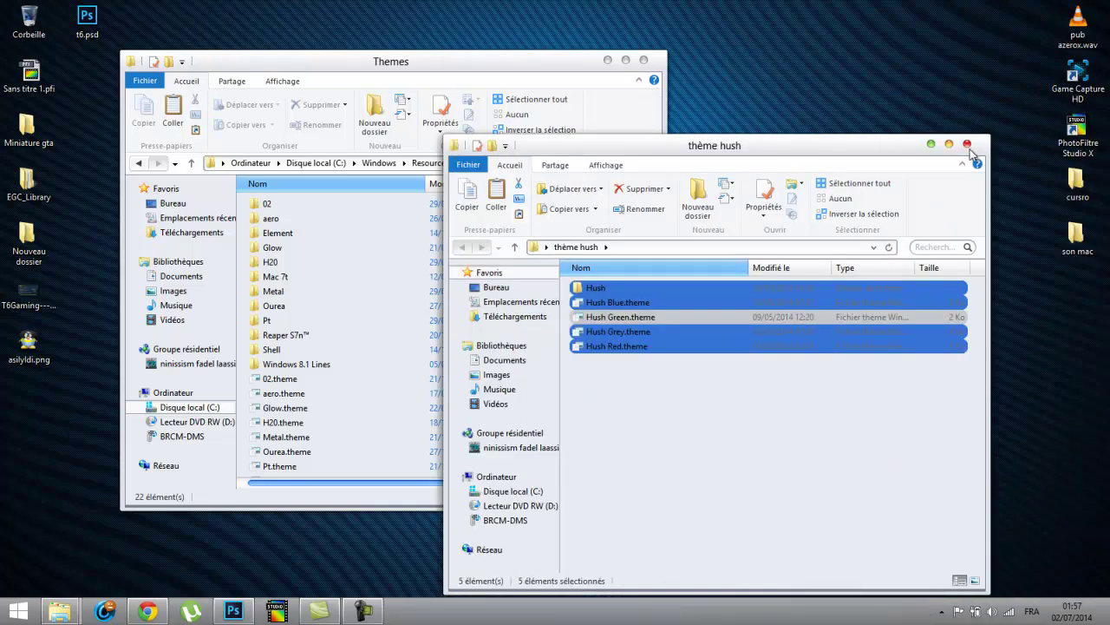
left_click(968, 145)
- Paste the copied Hush items into the Themes folder with administrator permission, check that they are there, and close the window
right_click(610, 227)
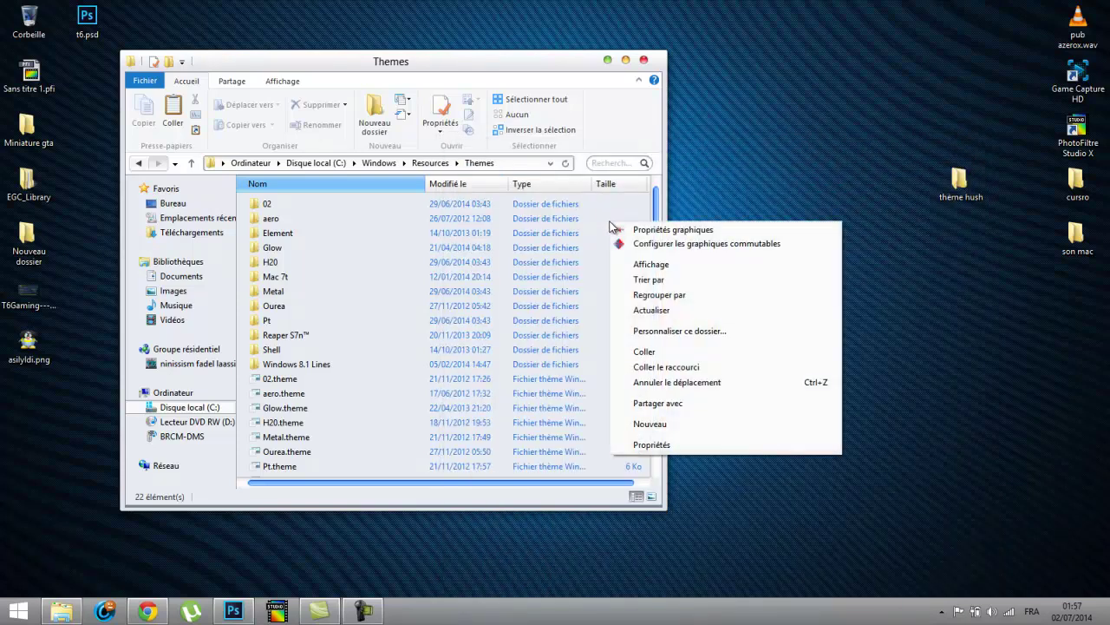
left_click(666, 354)
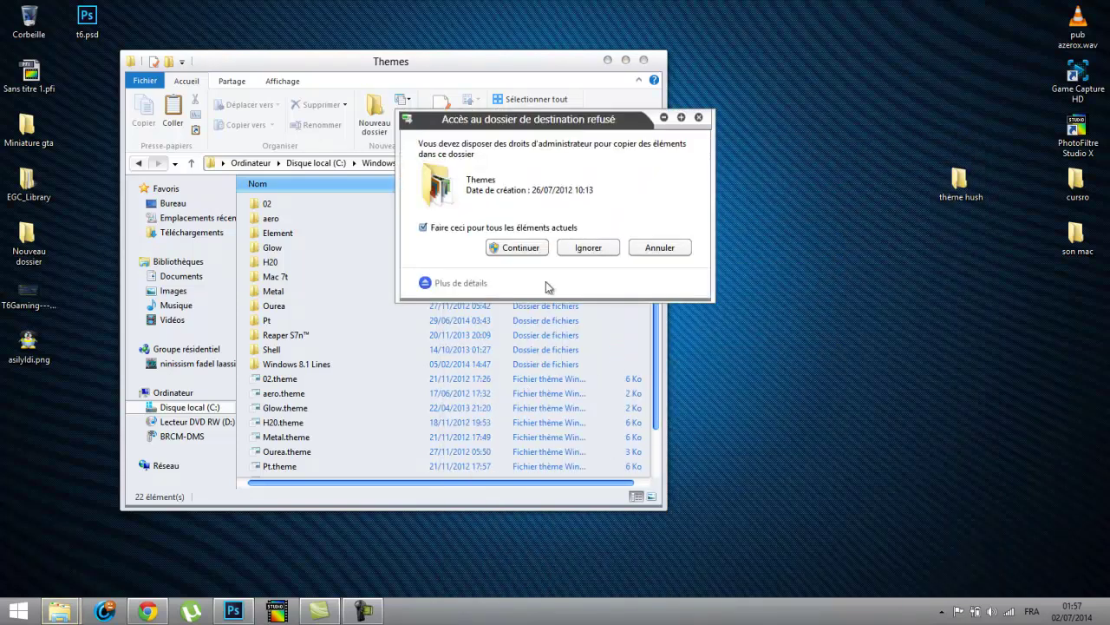
left_click(527, 250)
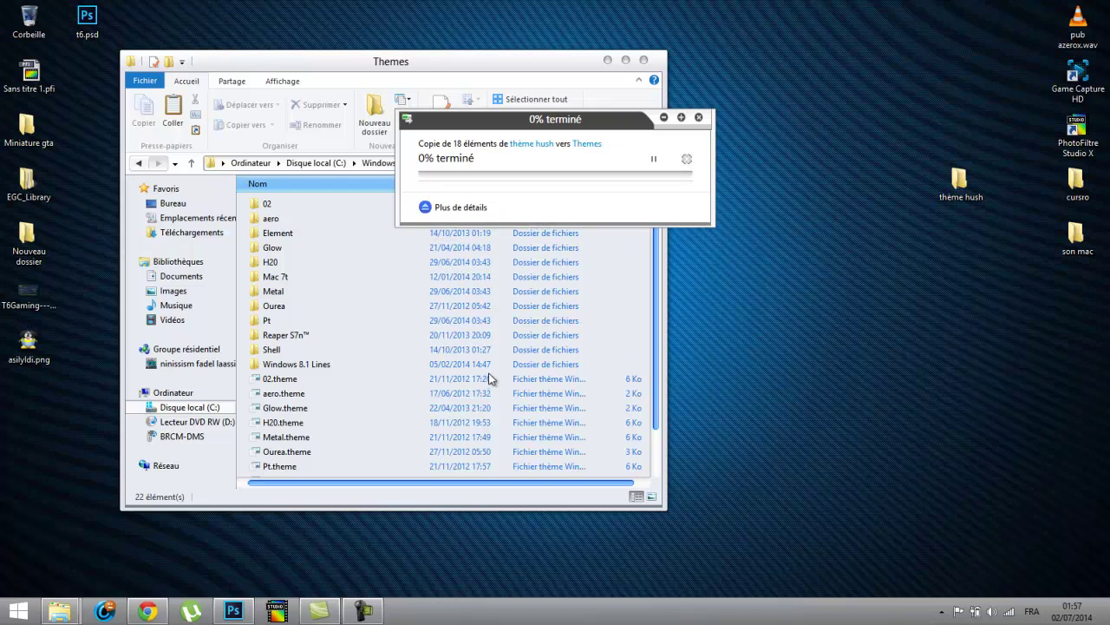
left_click(681, 120)
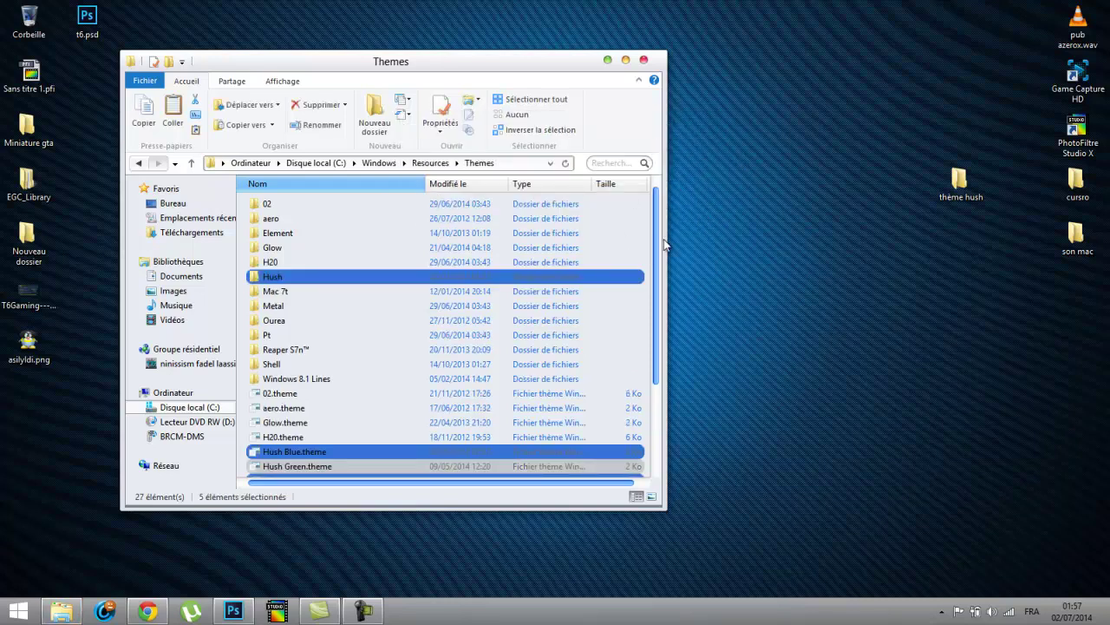
scroll(656, 237, "down", 2)
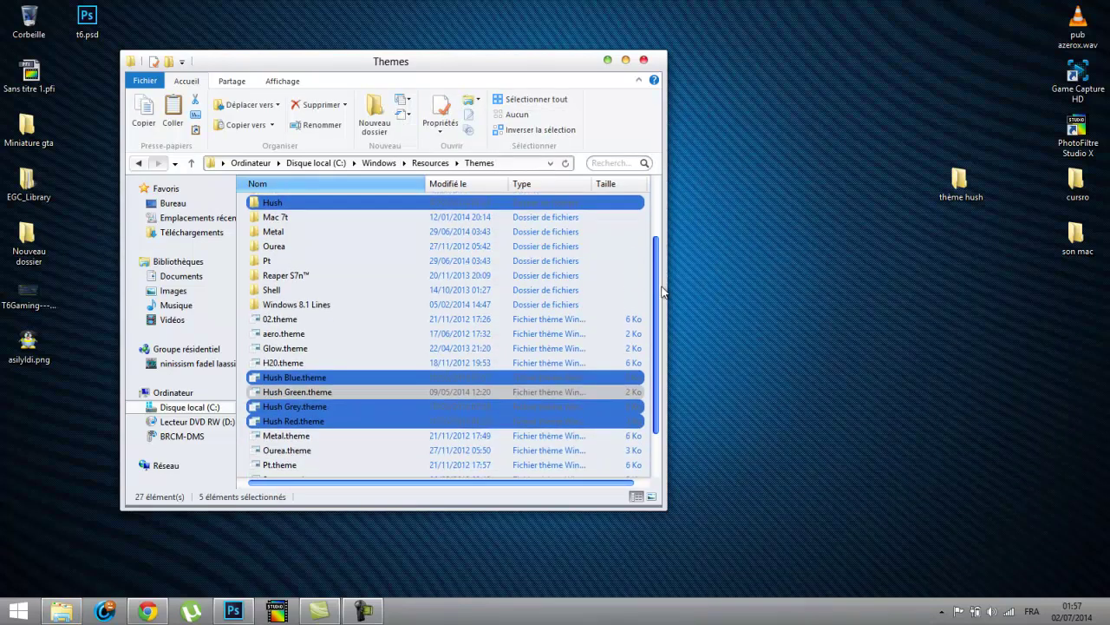
scroll(656, 237, "up", 1)
left_click(656, 68)
- Open the desktop personalization settings and apply the installed Hush Blue theme
right_click(688, 113)
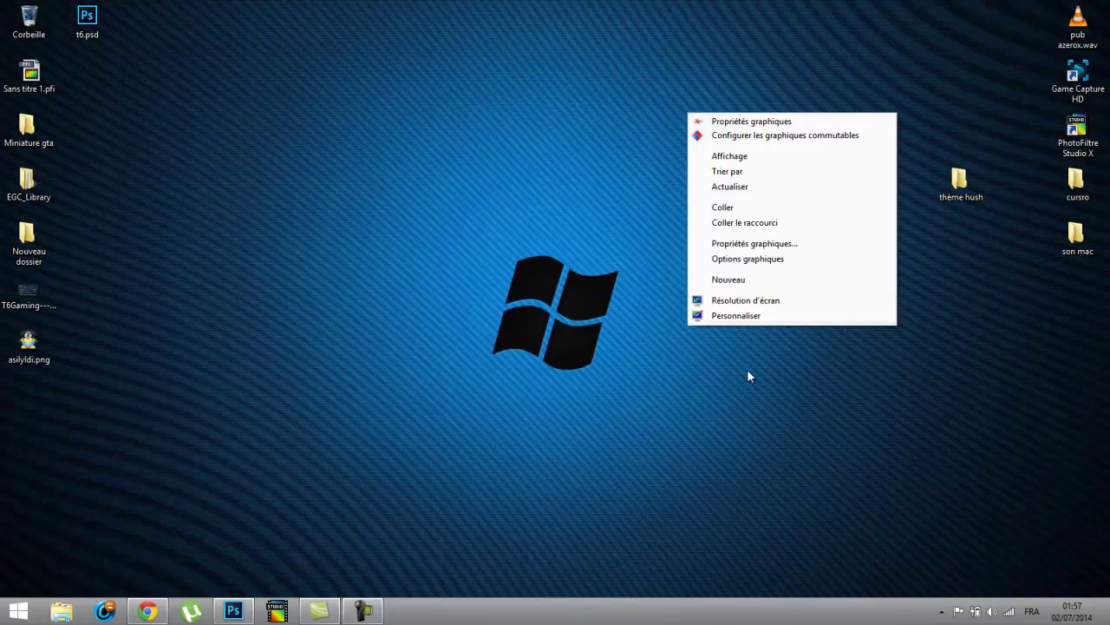
left_click(753, 317)
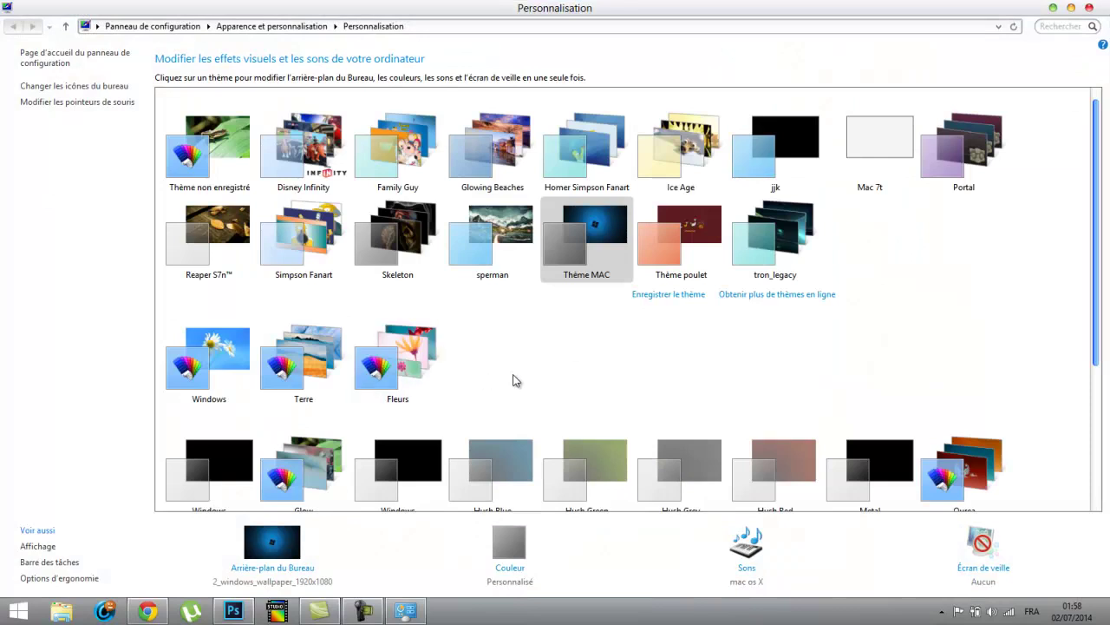
scroll(512, 377, "down", 1)
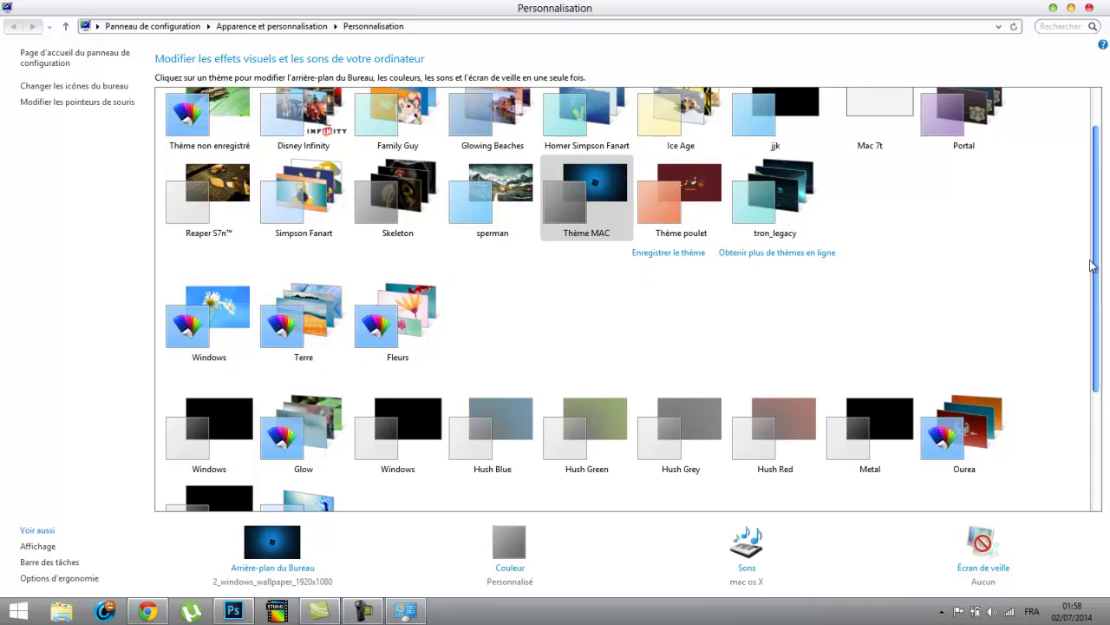
scroll(1104, 201, "down", 3)
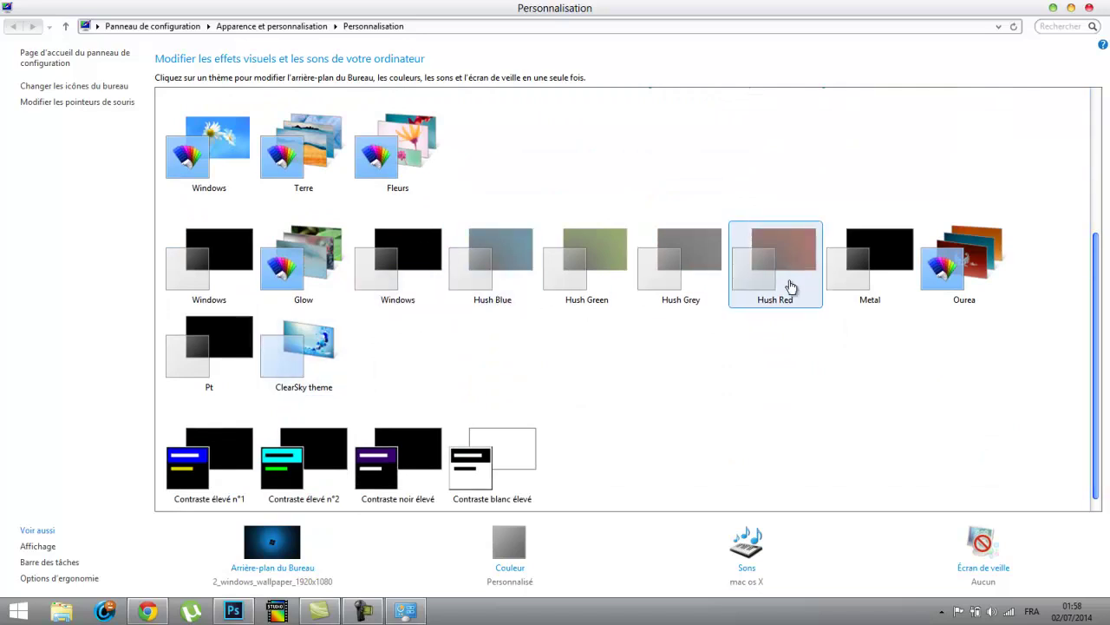
left_click(516, 282)
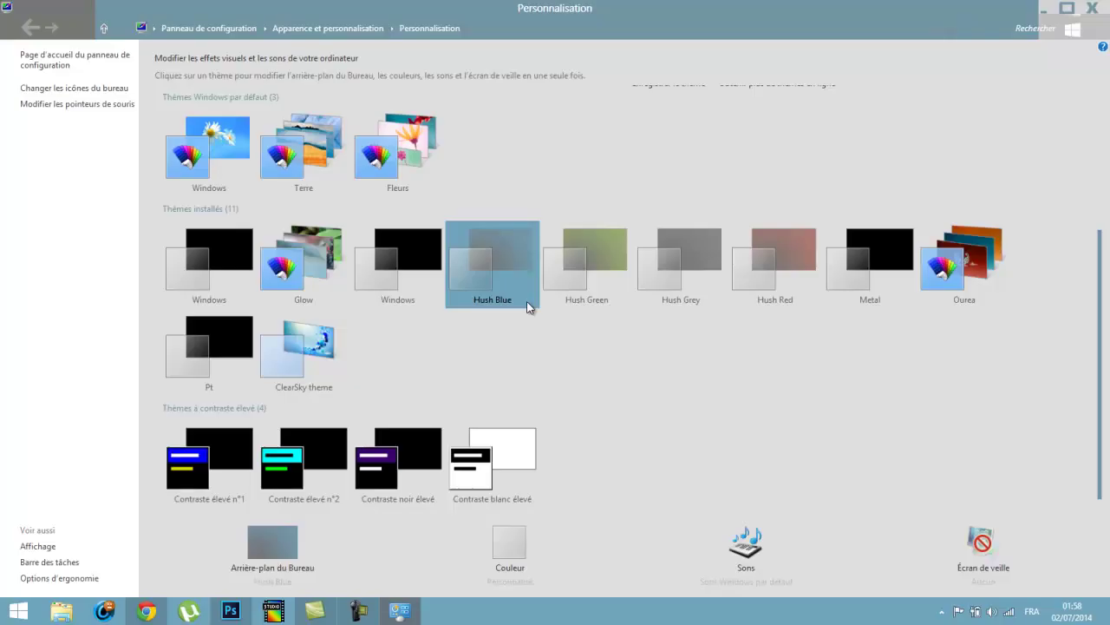
- Minimize the Personalization window and check how the theme styles the desktop, Start menu and a maximized File Explorer window
mouse_move(1109, 2)
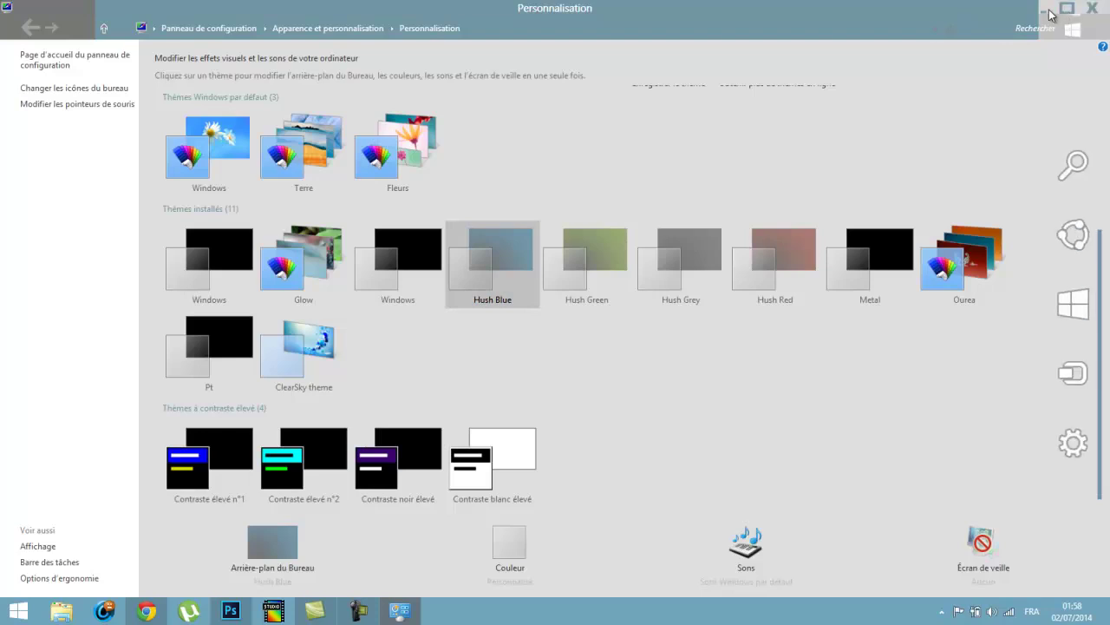
left_click(1048, 10)
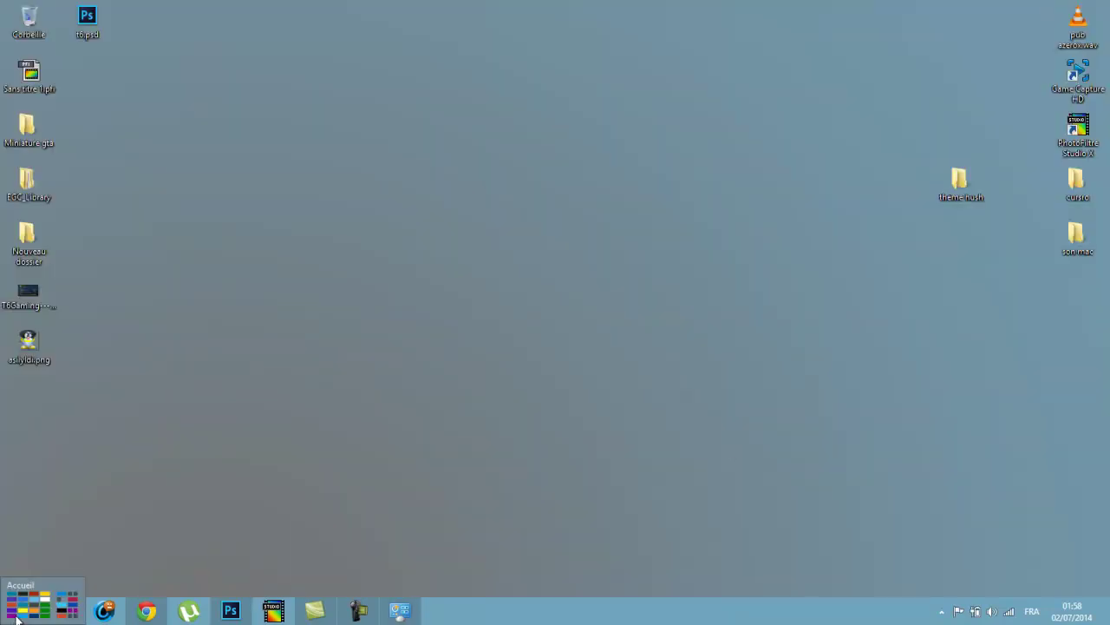
left_click(11, 615)
left_click(161, 464)
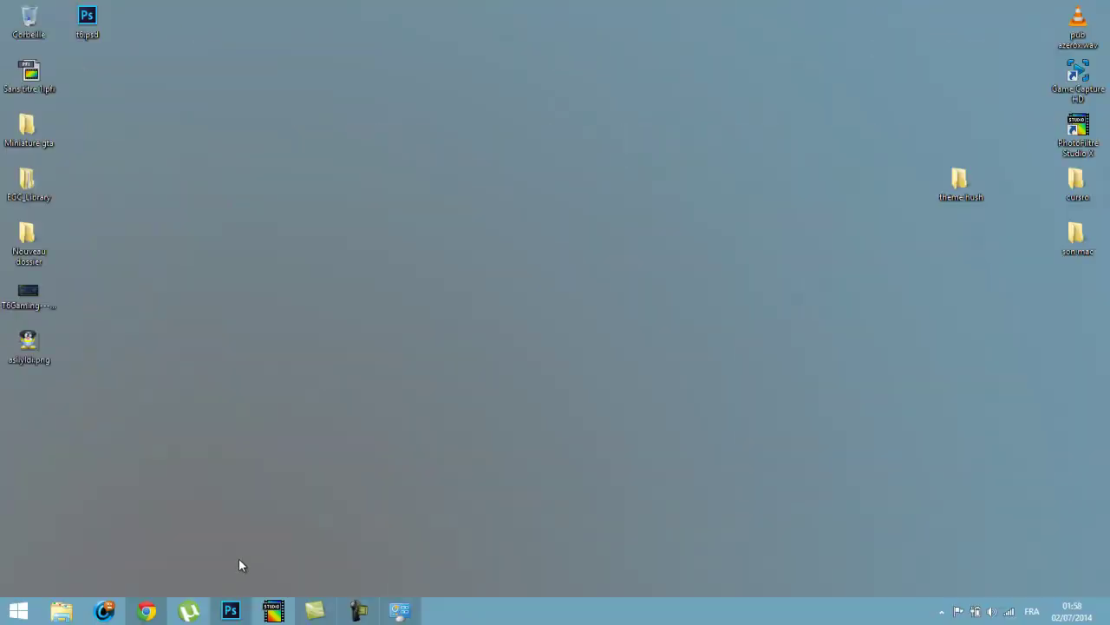
left_click(59, 613)
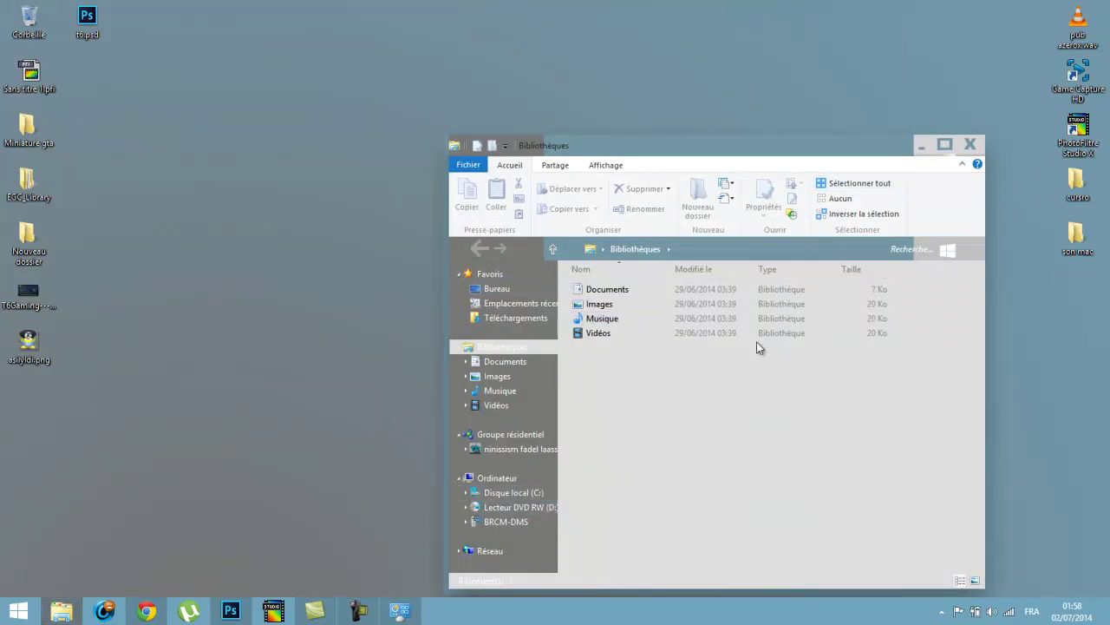
left_click(949, 147)
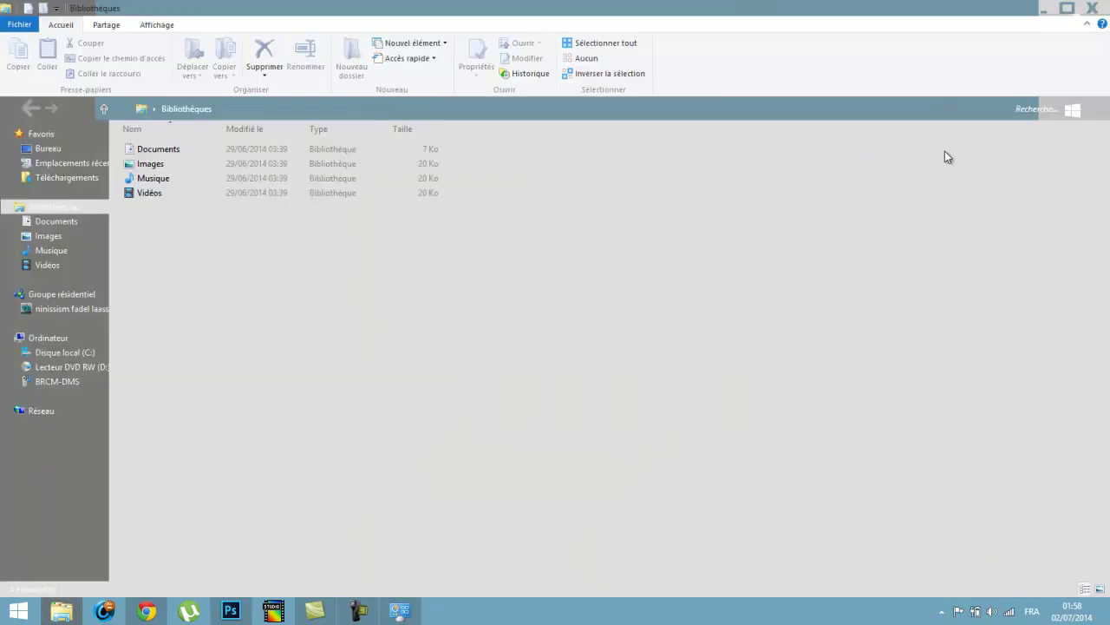
left_click(1063, 111)
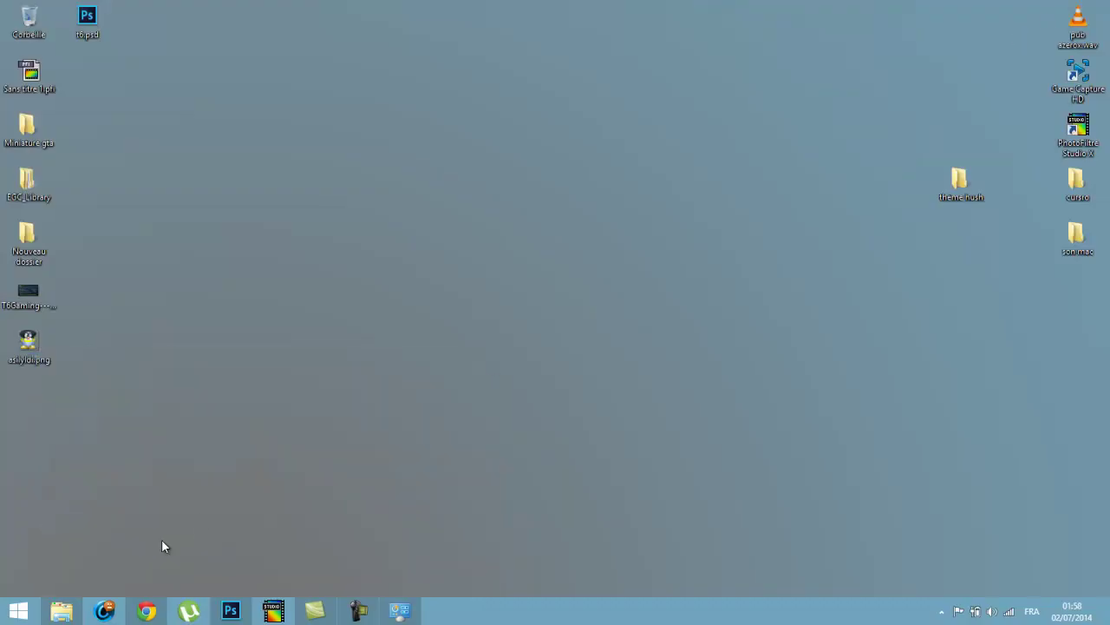
- Return to the Personalization window, try the Metal theme and replace it with the Hush Red theme
left_click(397, 611)
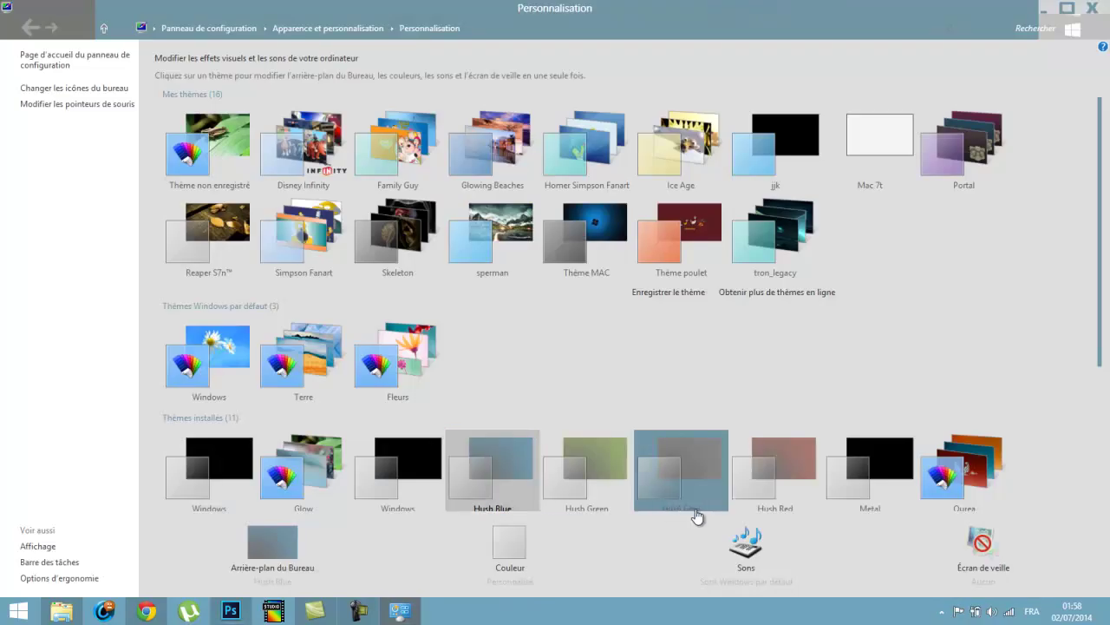
scroll(659, 508, "down", 2)
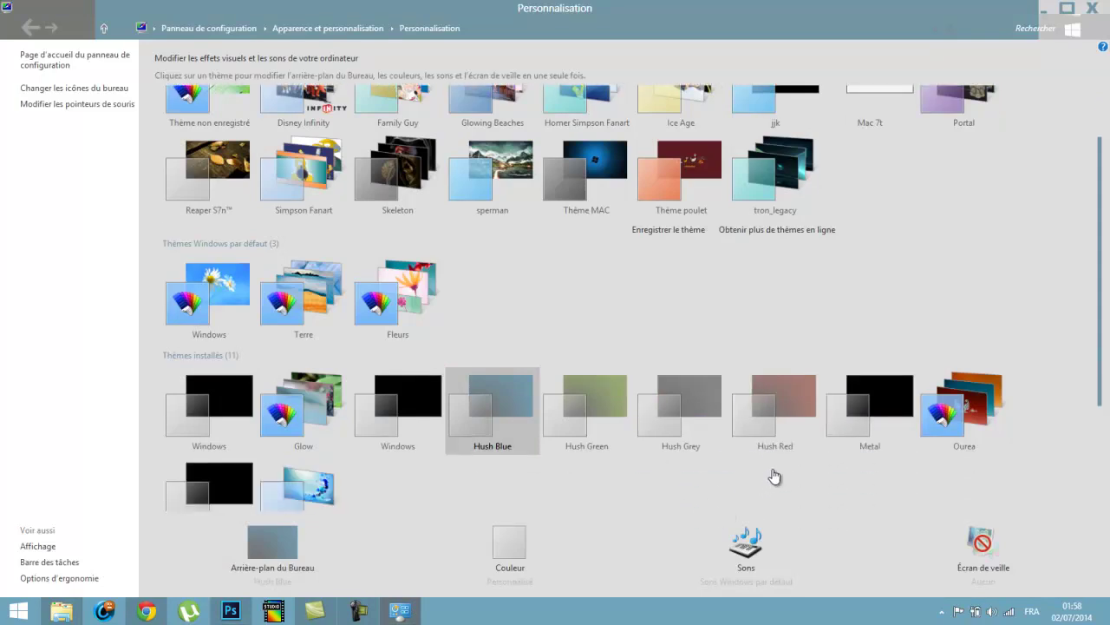
left_click(861, 395)
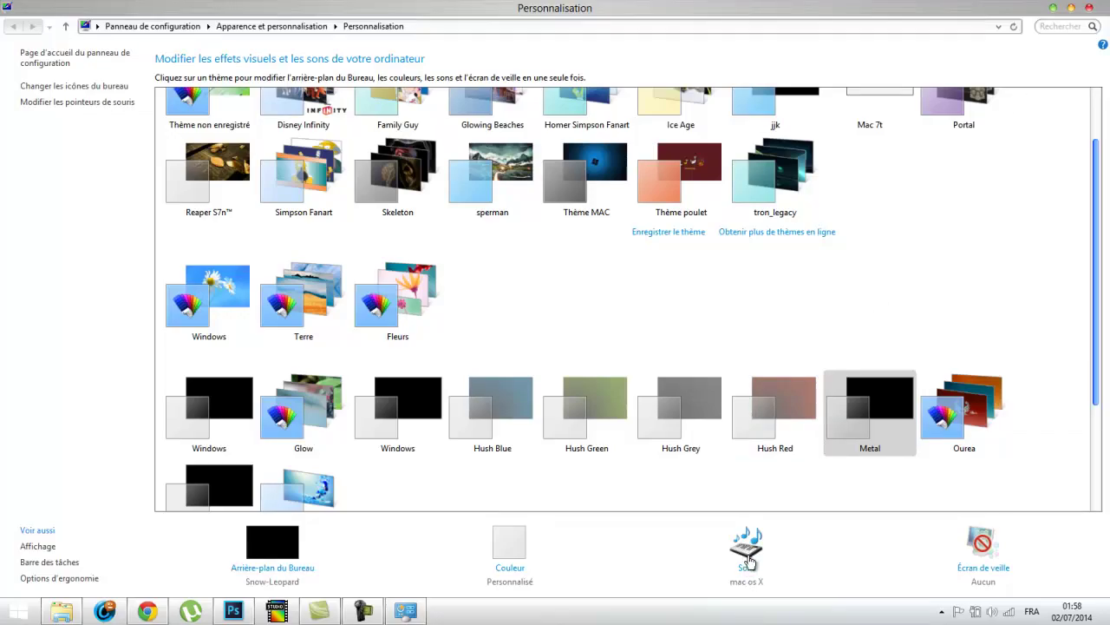
left_click(769, 384)
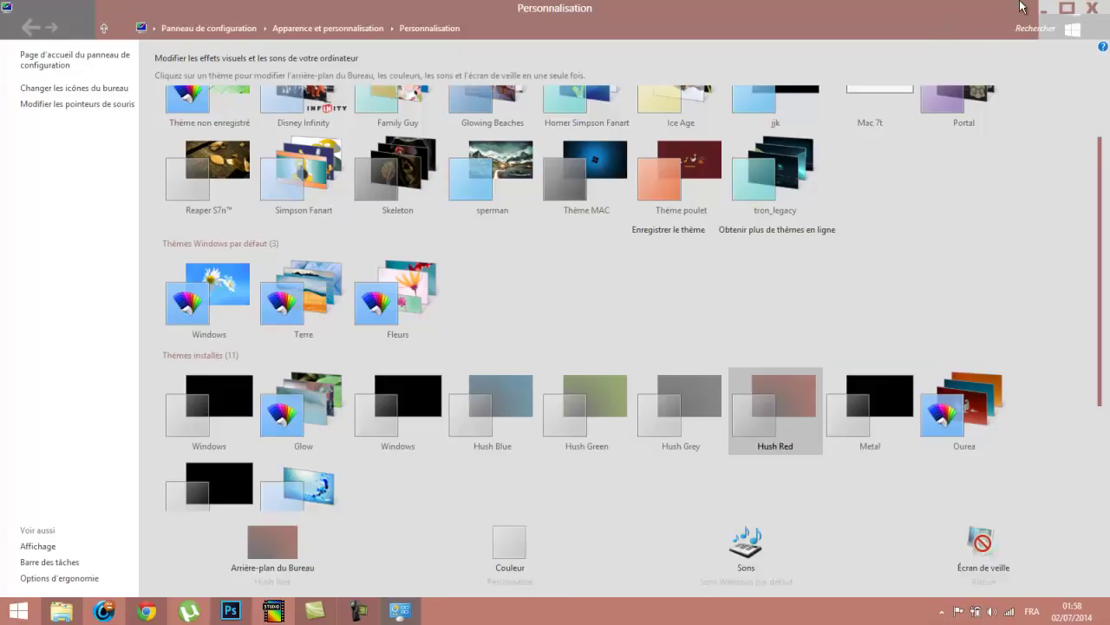
- Minimize the Personalization window and examine the desktop context menu and Start menu in the Hush Red style
left_click(1047, 16)
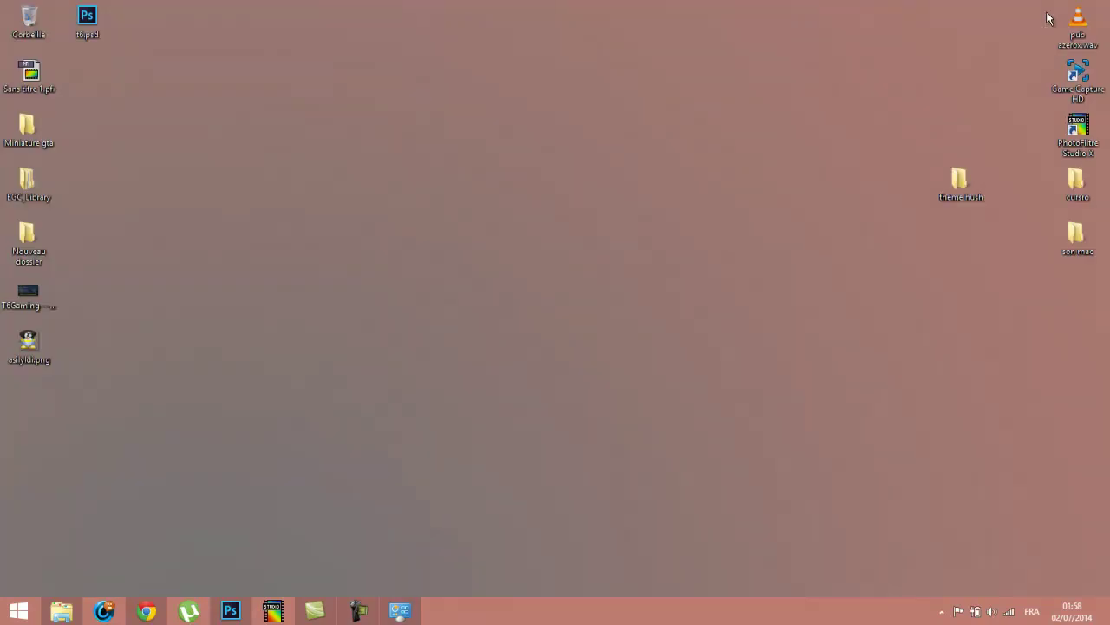
right_click(441, 229)
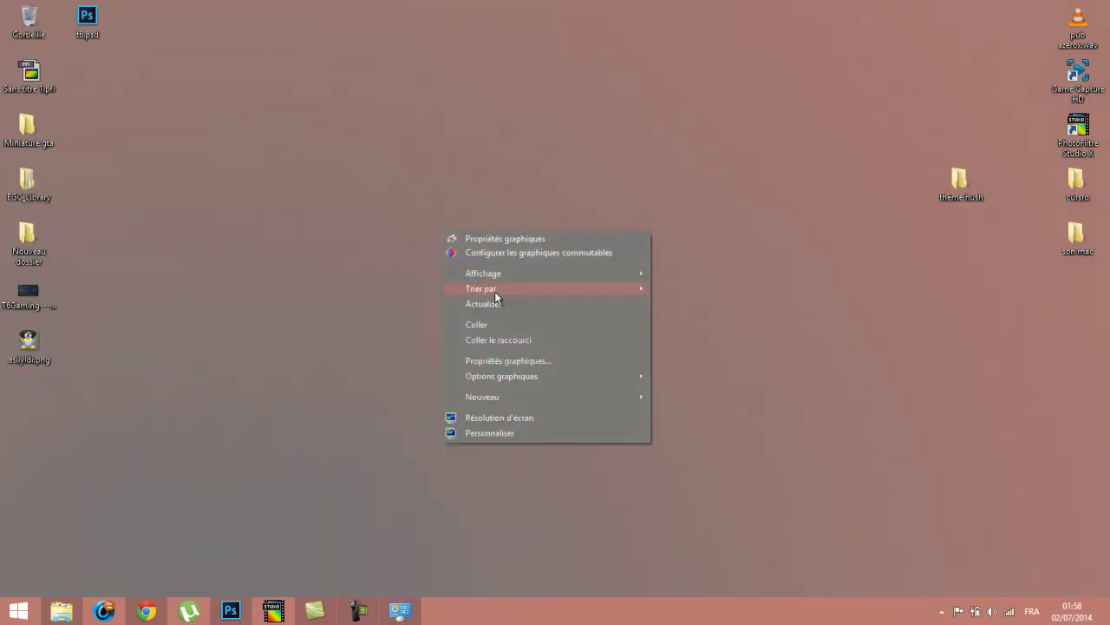
left_click(321, 414)
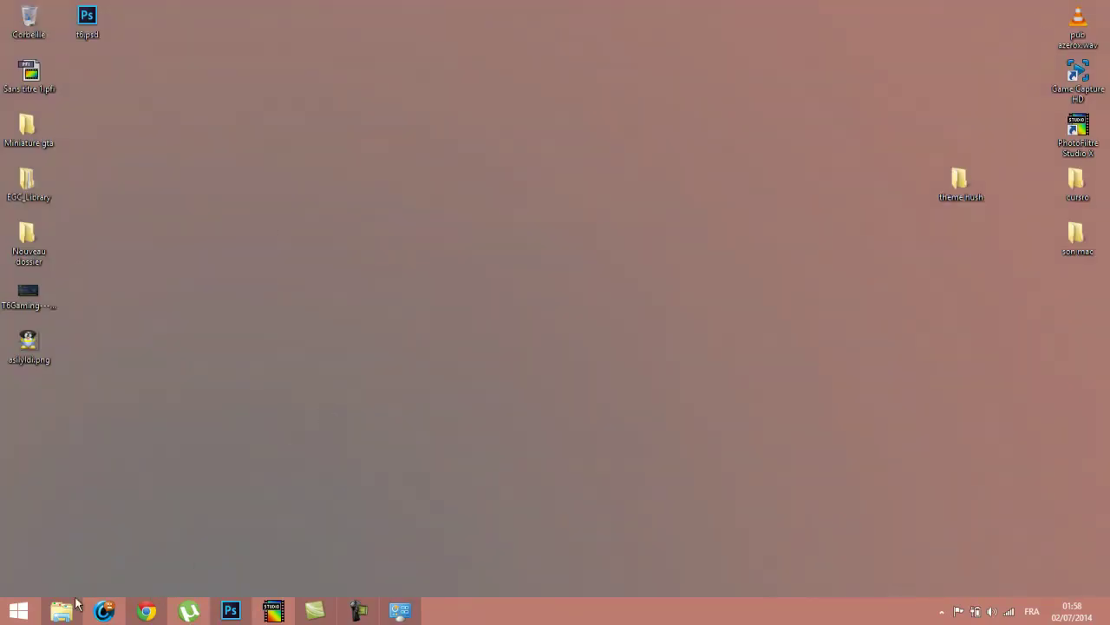
left_click(17, 611)
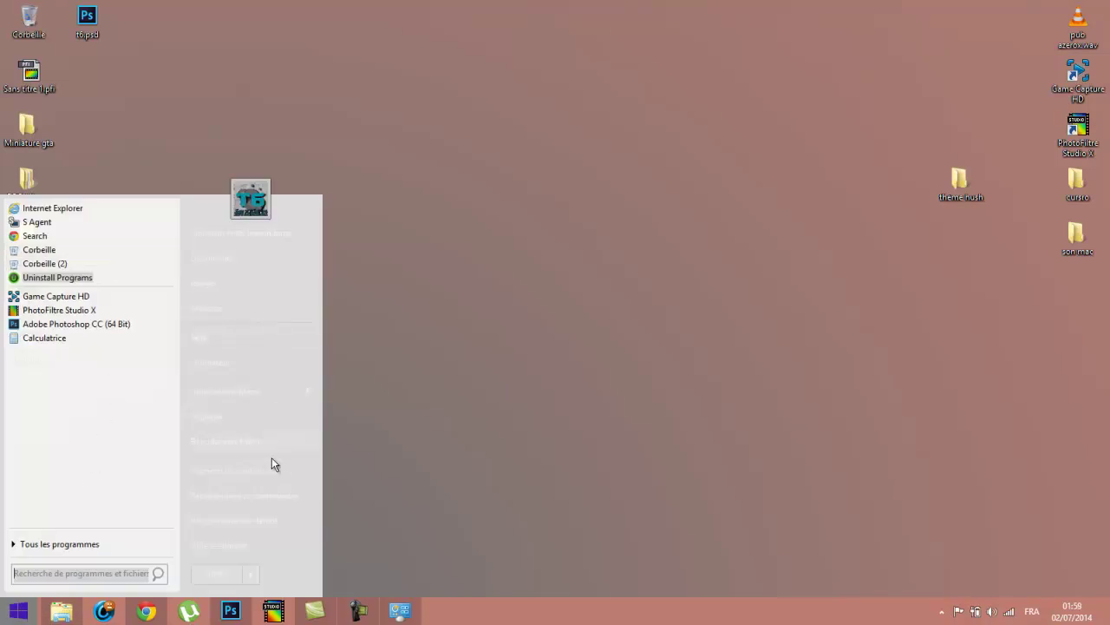
left_click(504, 365)
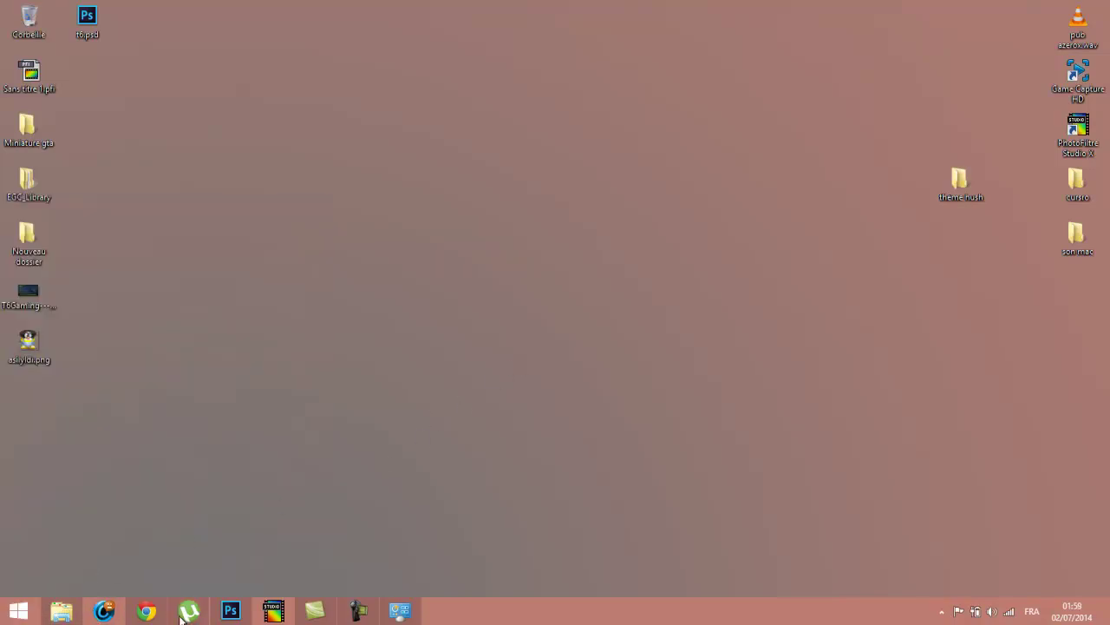
- Switch to Chrome, go back to the DeviantArt Windows 8 visual styles list and open the Soft8 VS page
left_click(373, 494)
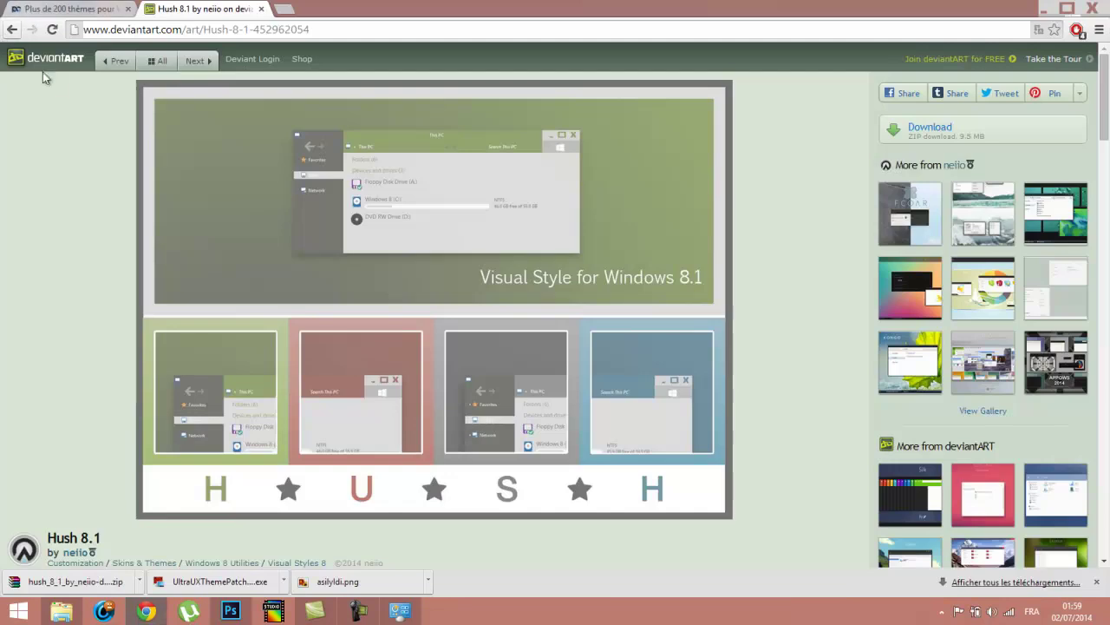
left_click(15, 32)
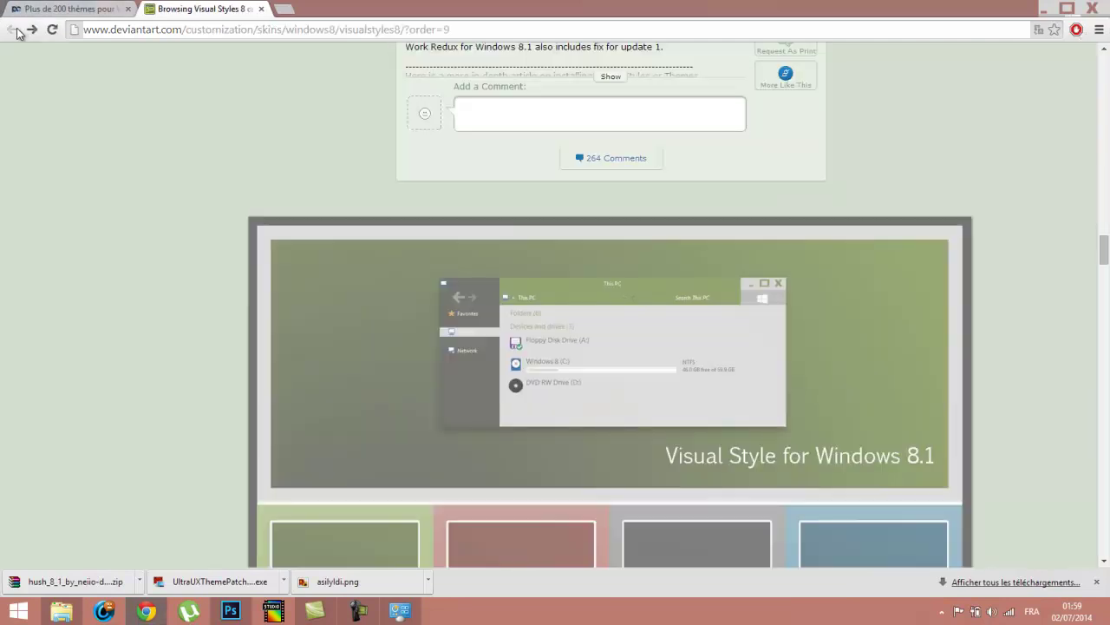
scroll(902, 286, "down", 10)
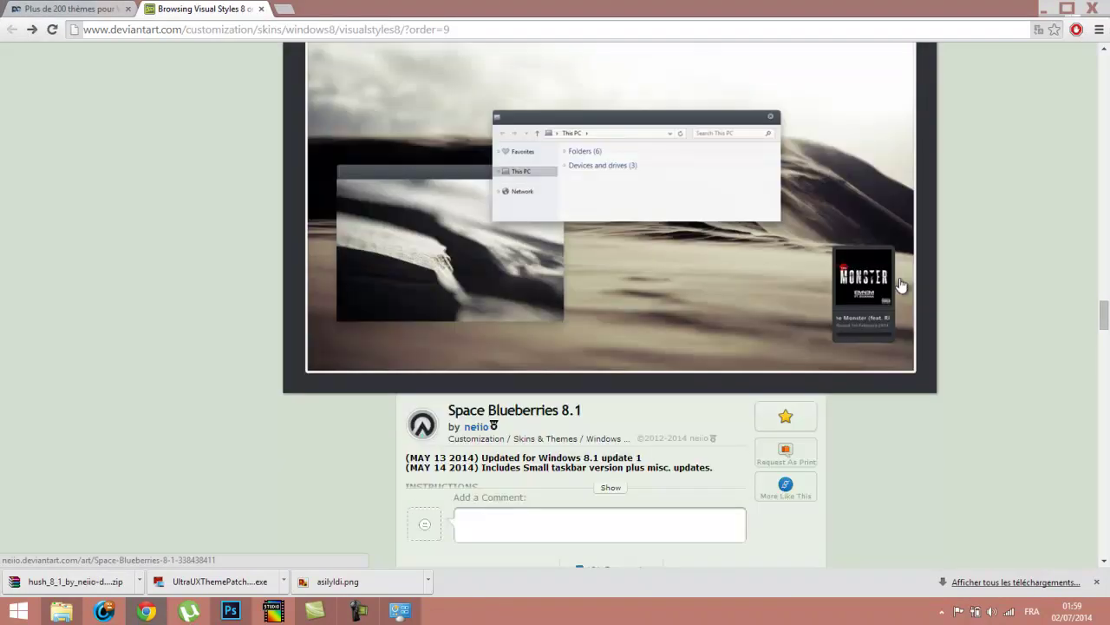
scroll(902, 286, "up", 2)
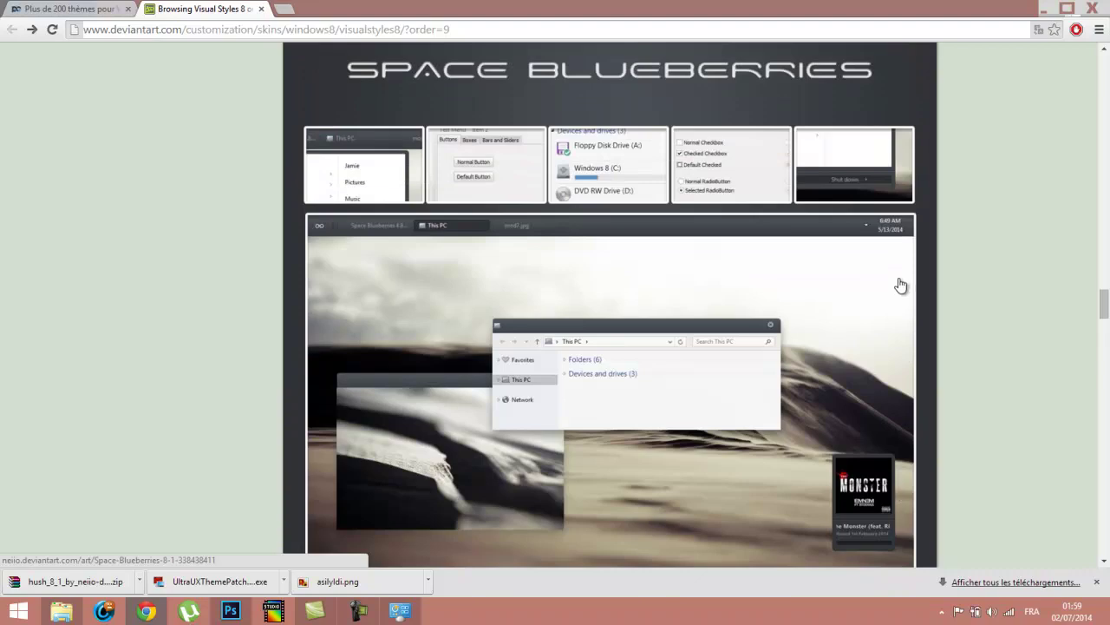
scroll(901, 285, "down", 12)
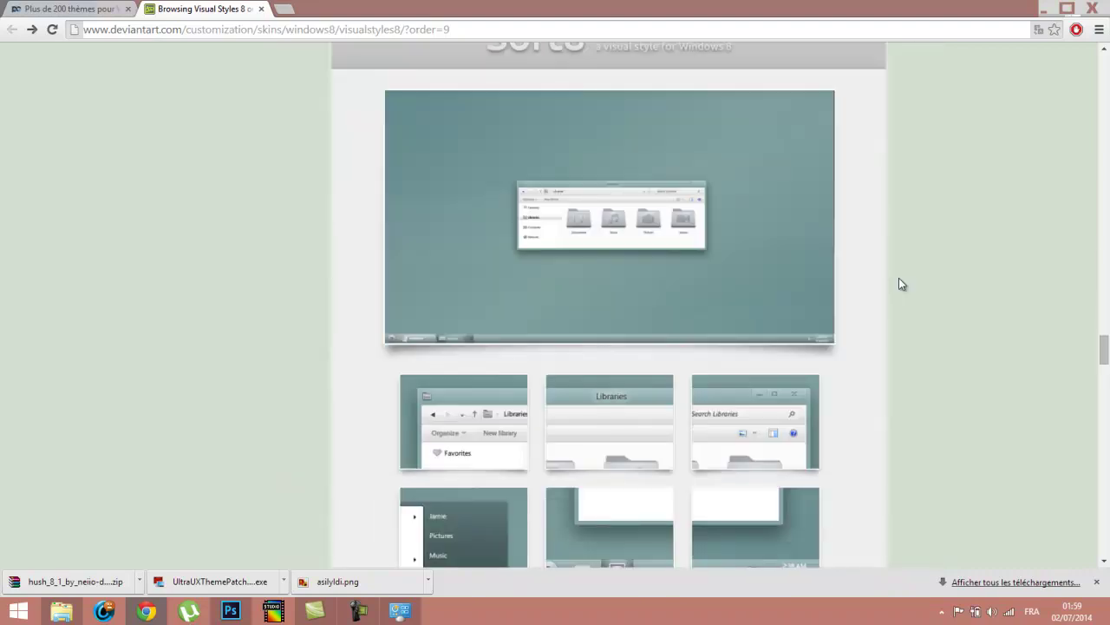
scroll(898, 283, "down", 5)
scroll(899, 283, "up", 2)
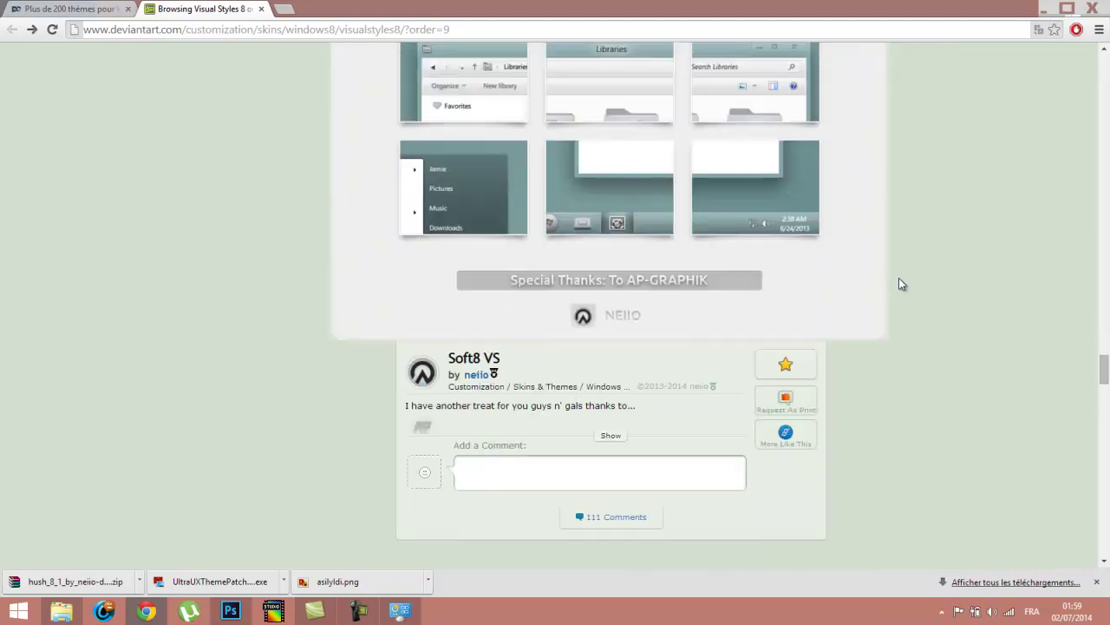
scroll(898, 284, "up", 3)
left_click(598, 110)
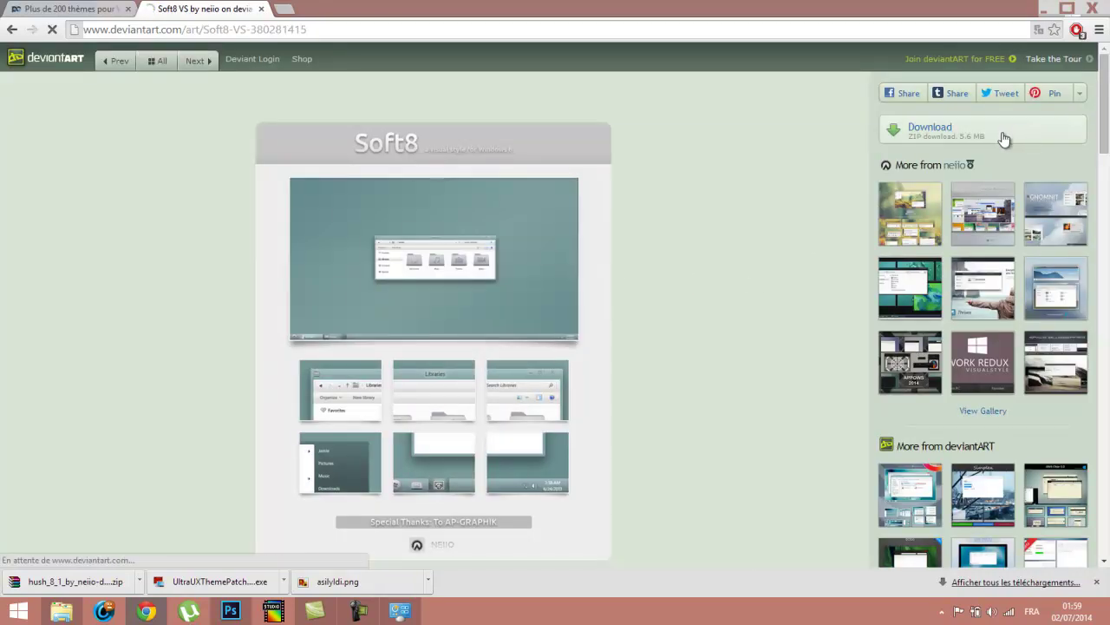
- Download the Soft8 VS ZIP and extract the Soft8 folder and both theme files into the desktop folder "thème hush"
left_click(1004, 139)
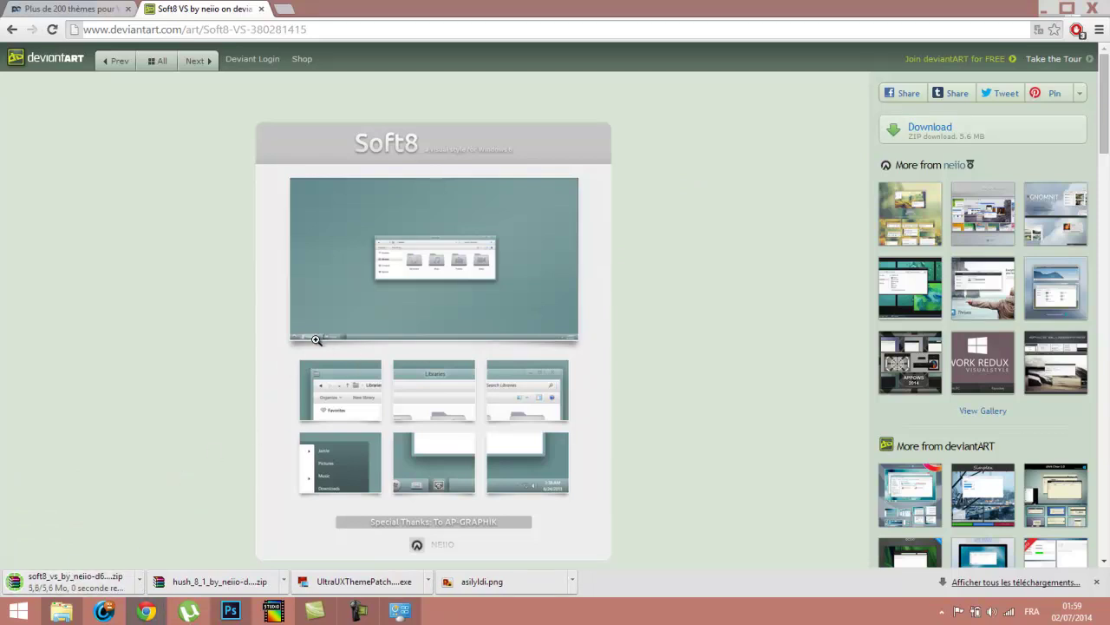
left_click(59, 586)
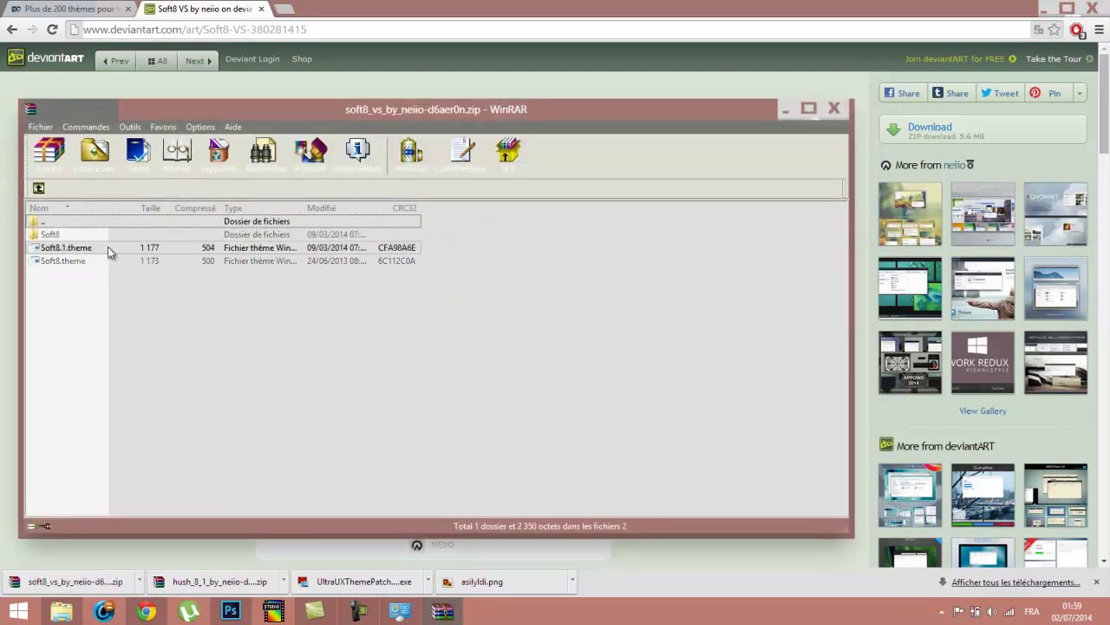
left_click_drag(171, 275, 176, 232)
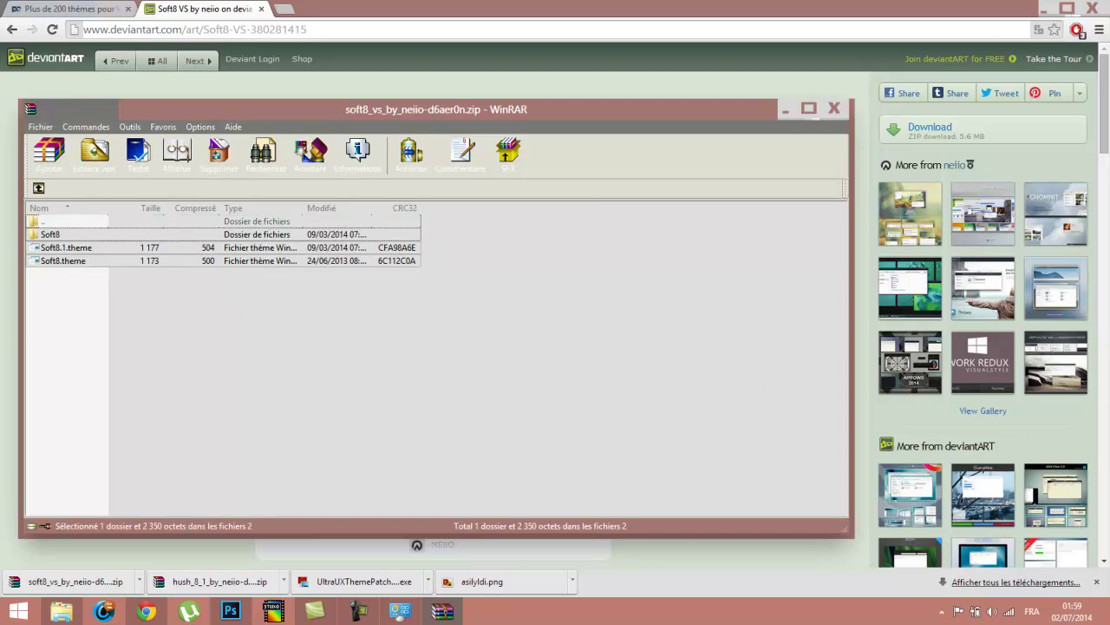
left_click(833, 107)
left_click(1108, 619)
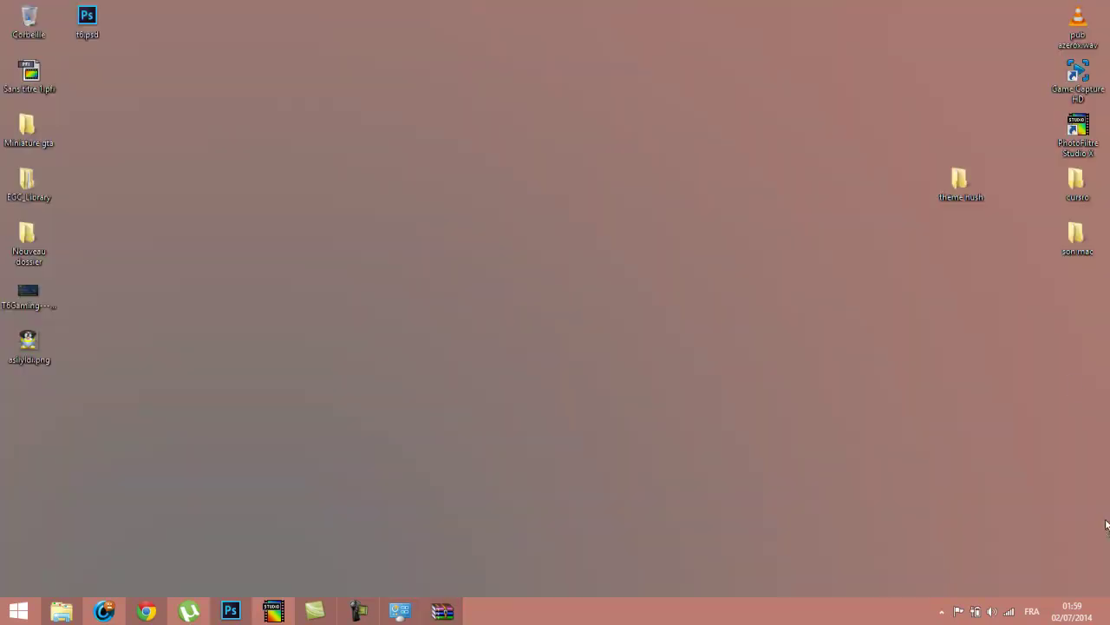
- Open the desktop folder "thème hush" and delete the four Hush theme files and the Hush folder from it
double_click(959, 177)
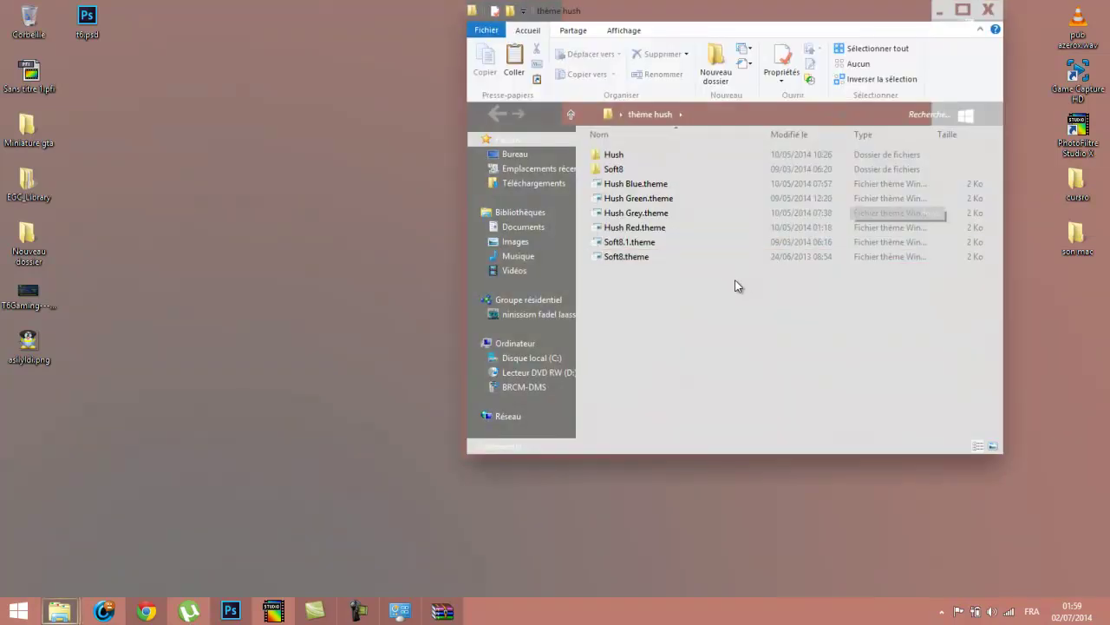
left_click_drag(705, 275, 708, 239)
left_click_drag(592, 224, 722, 182)
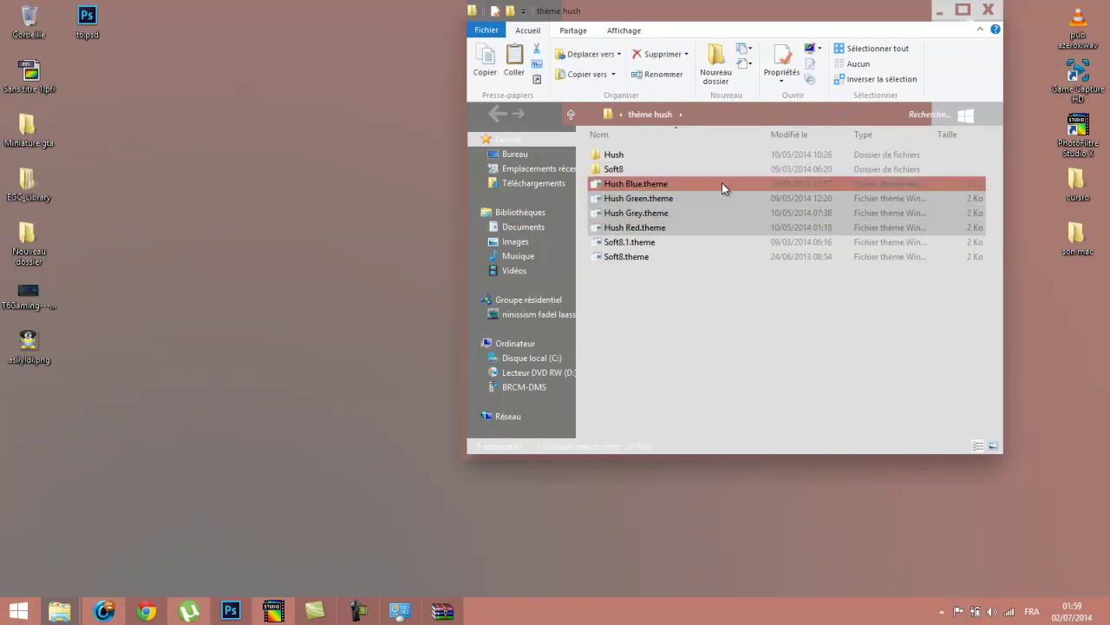
key("Delete")
key("Return")
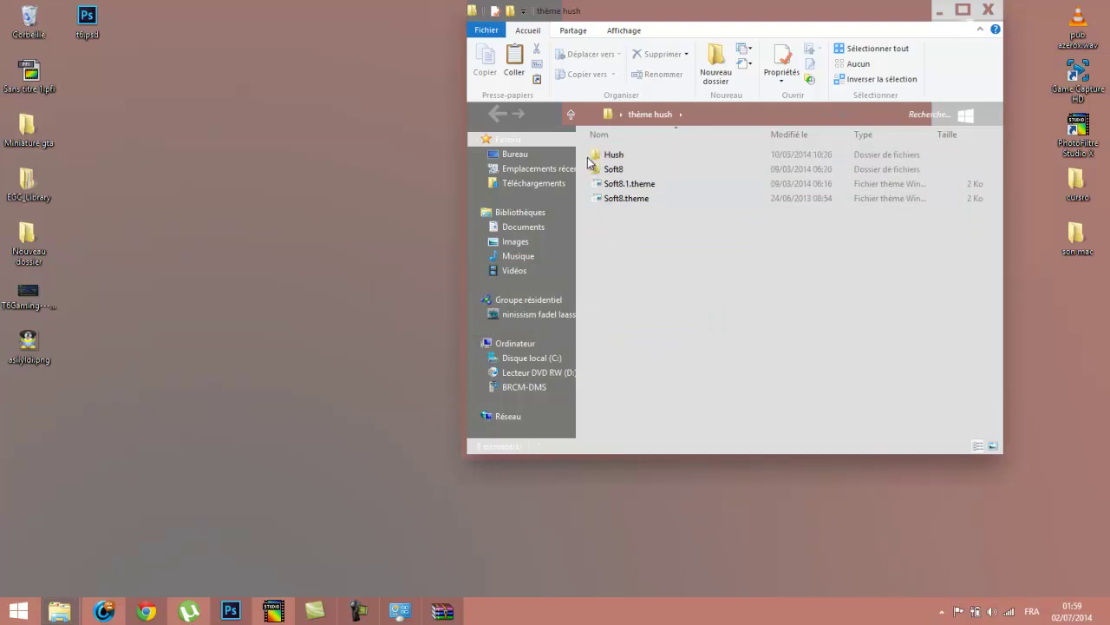
left_click(633, 157)
key("Delete")
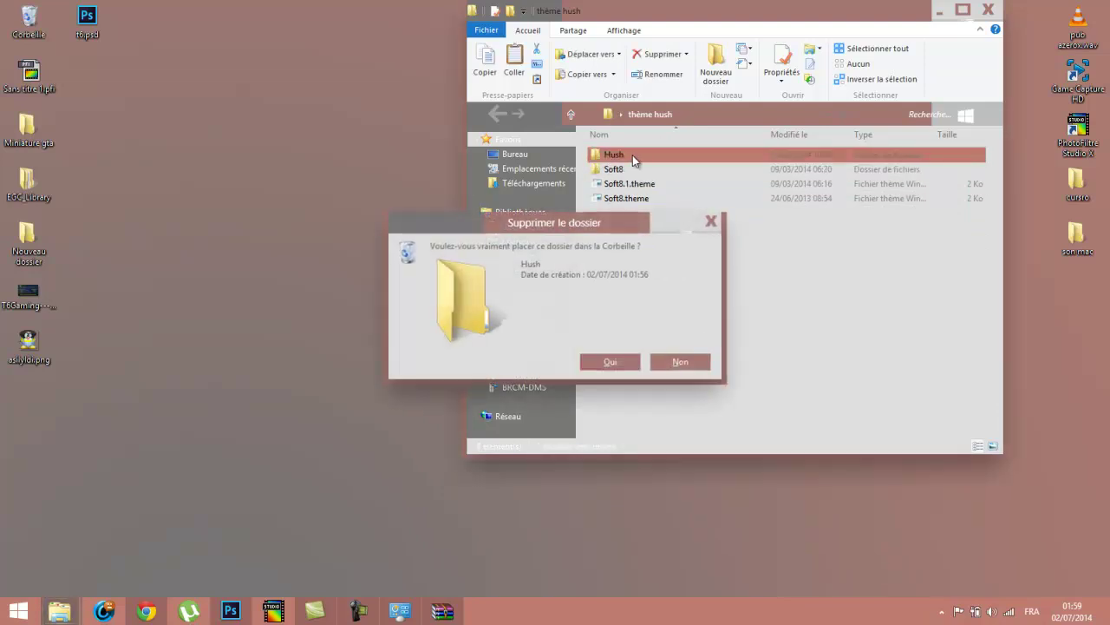
key("Return")
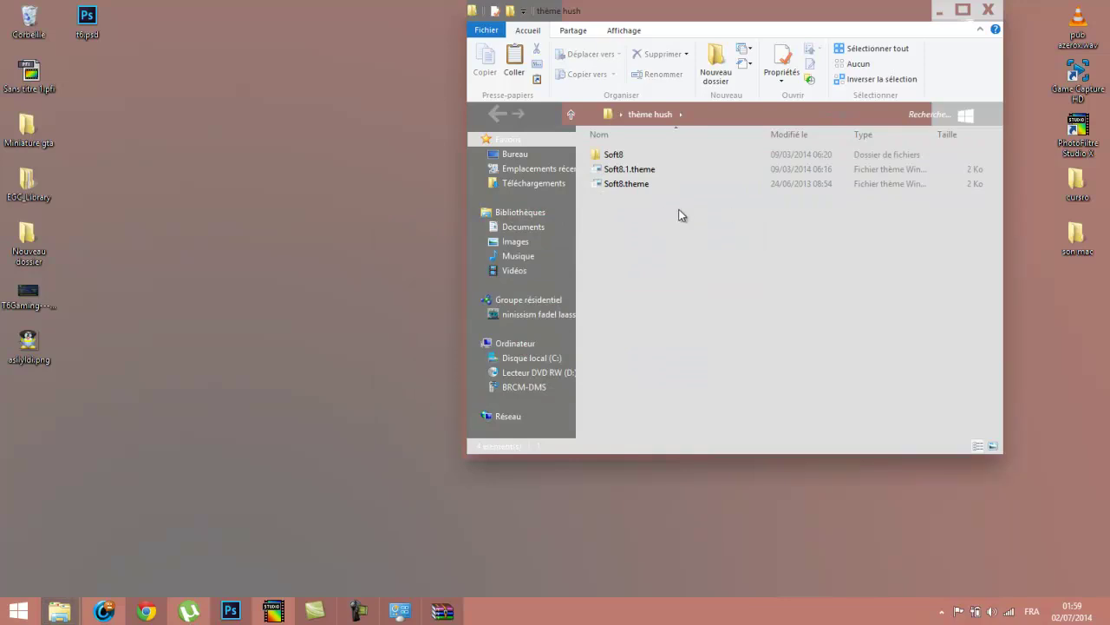
- Select the Soft8 folder and both Soft8 theme files, and open C:\Windows\Resources\Themes in a second File Explorer window
left_click_drag(679, 139, 671, 193)
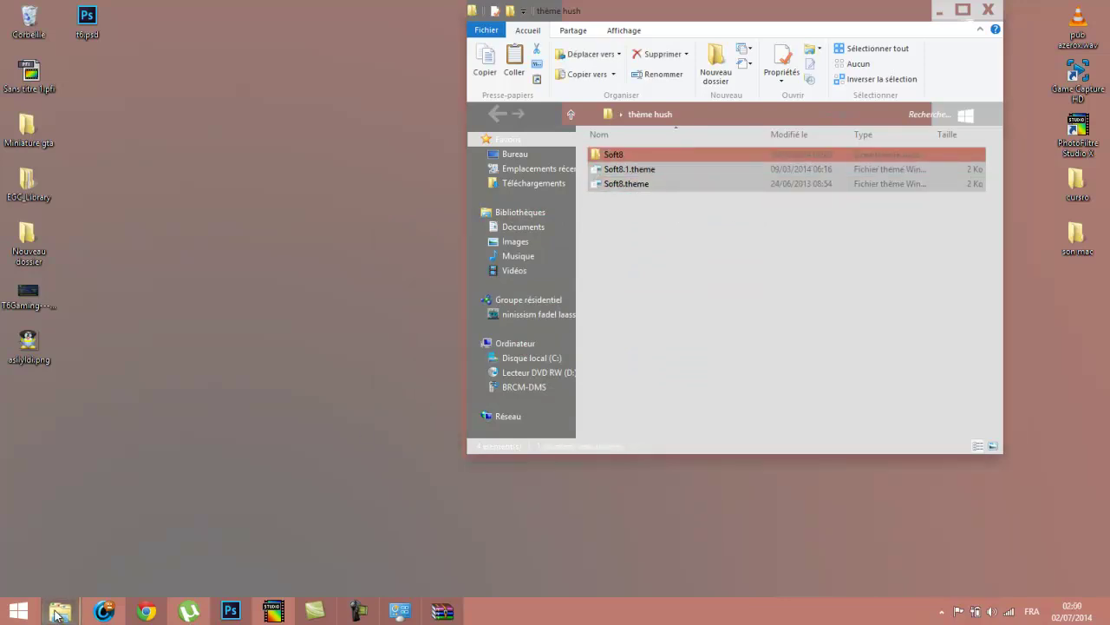
mouse_move(57, 614)
left_click(129, 536)
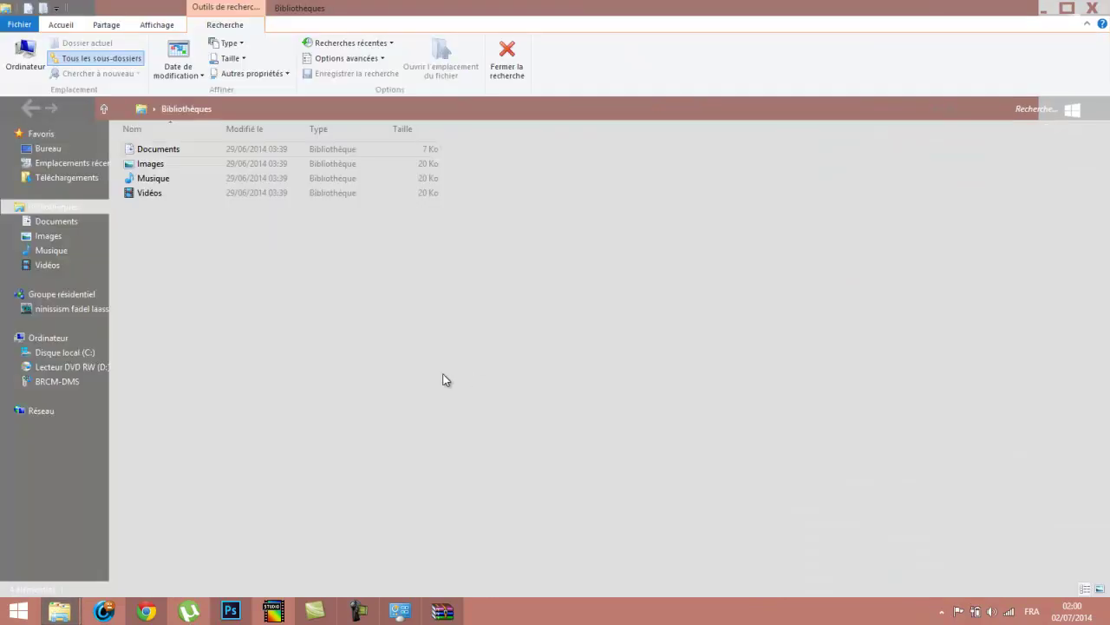
left_click(52, 338)
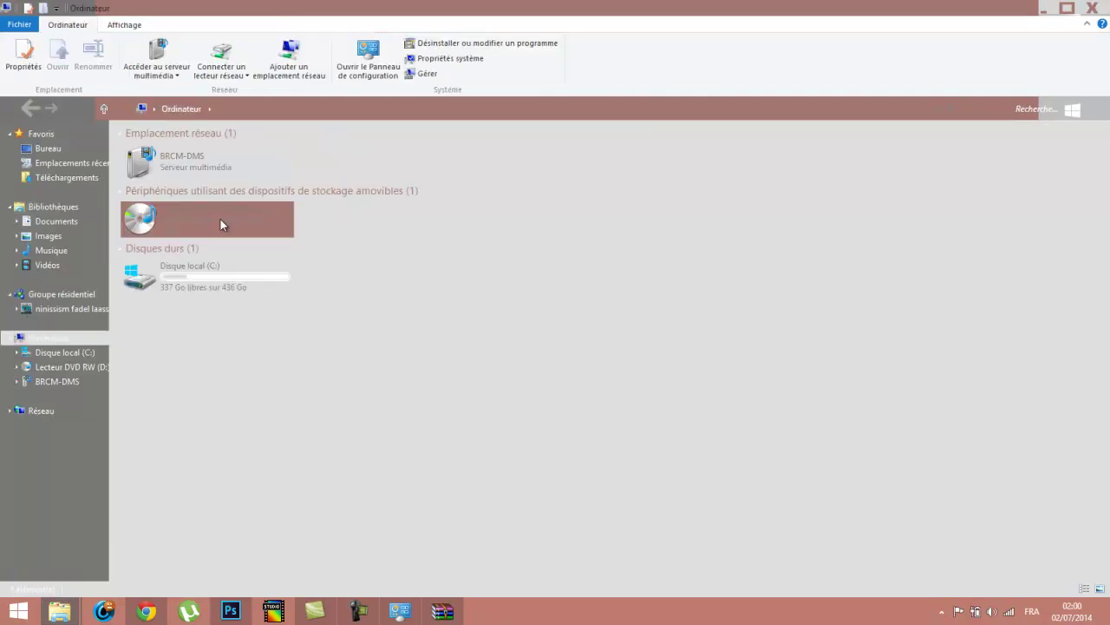
double_click(227, 273)
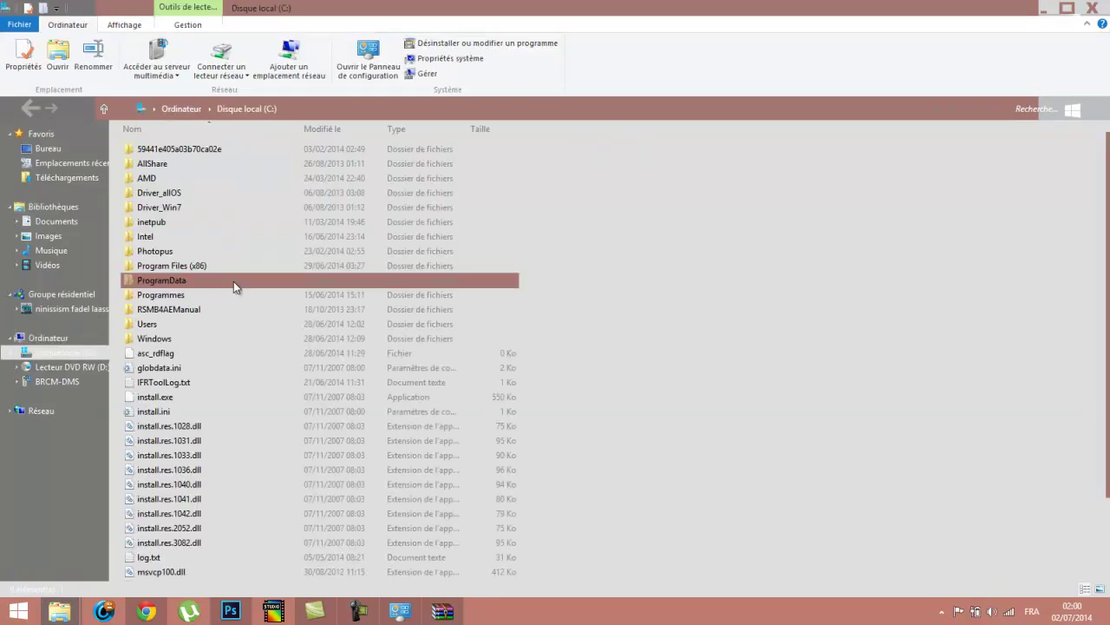
double_click(256, 338)
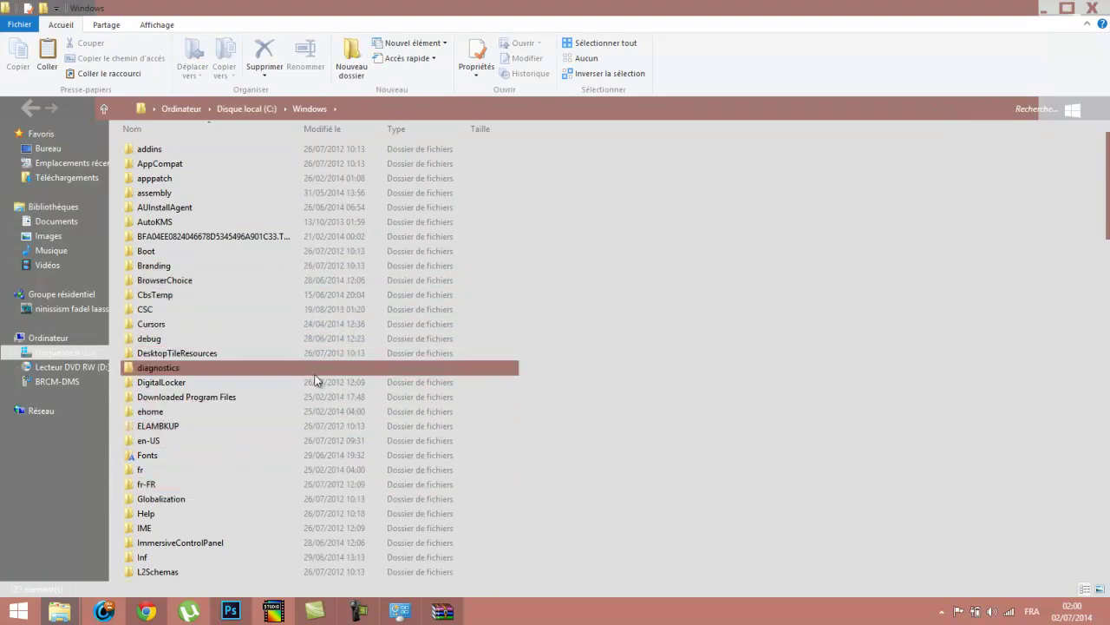
scroll(312, 378, "down", 11)
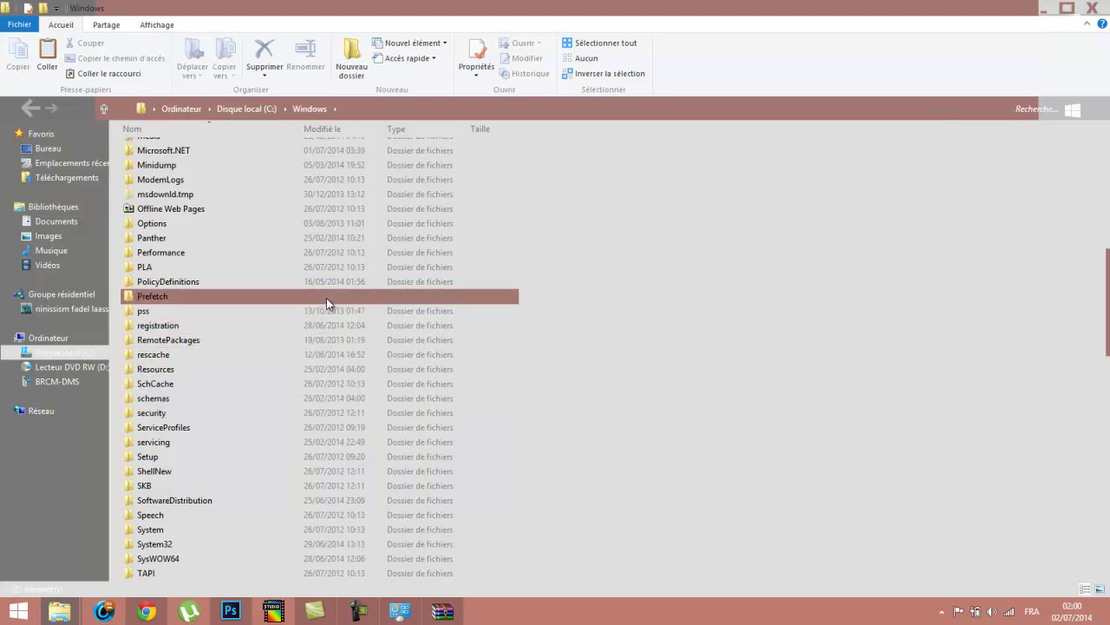
scroll(327, 299, "down", 5)
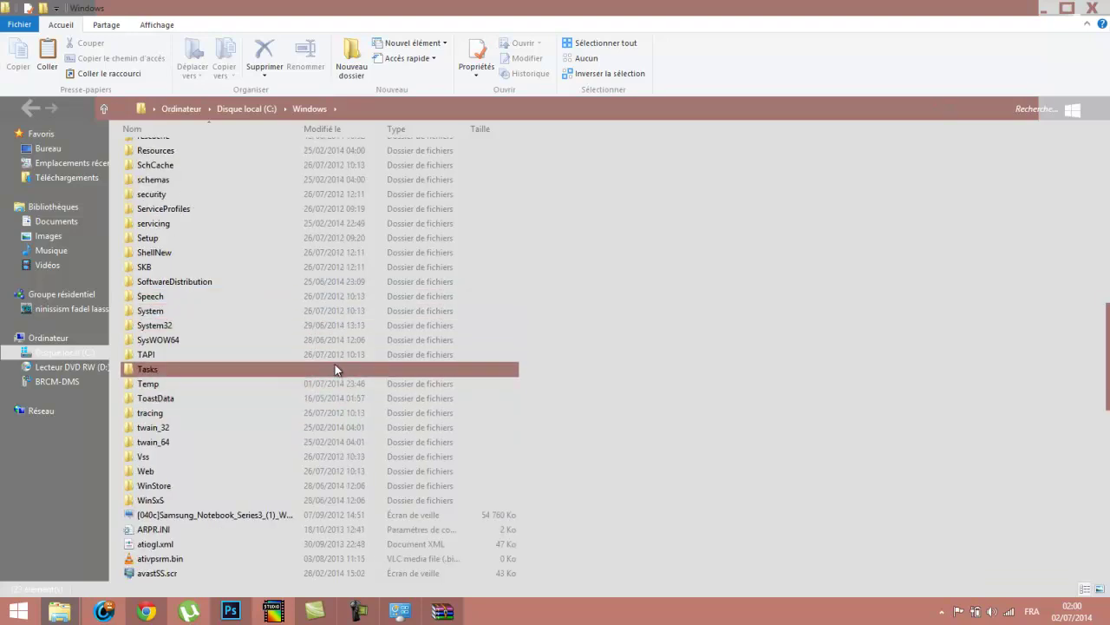
scroll(345, 231, "up", 1)
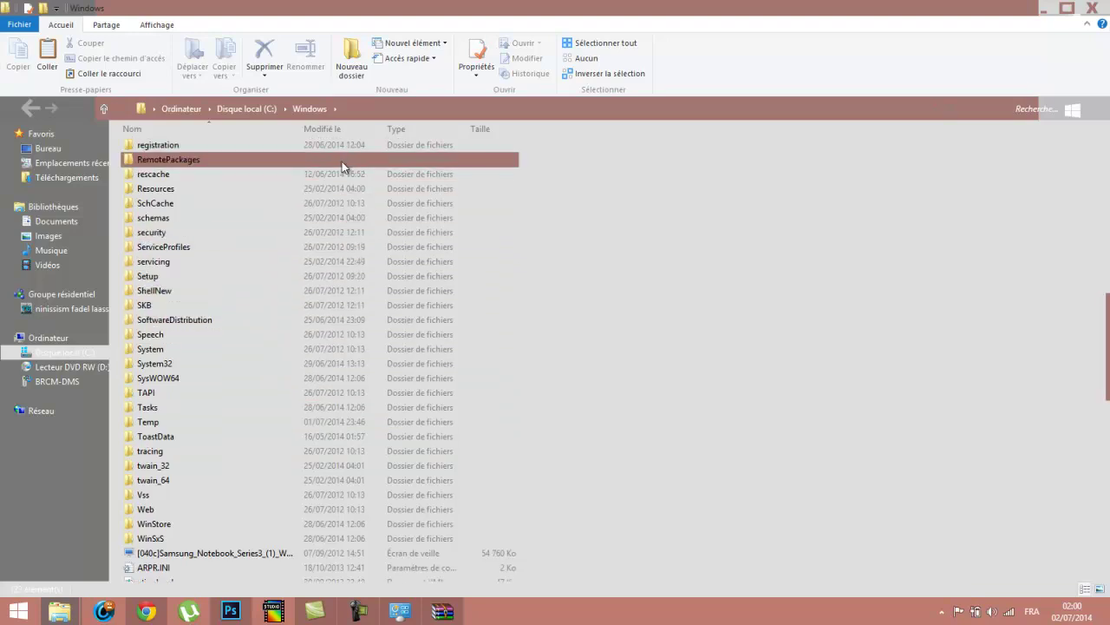
double_click(340, 183)
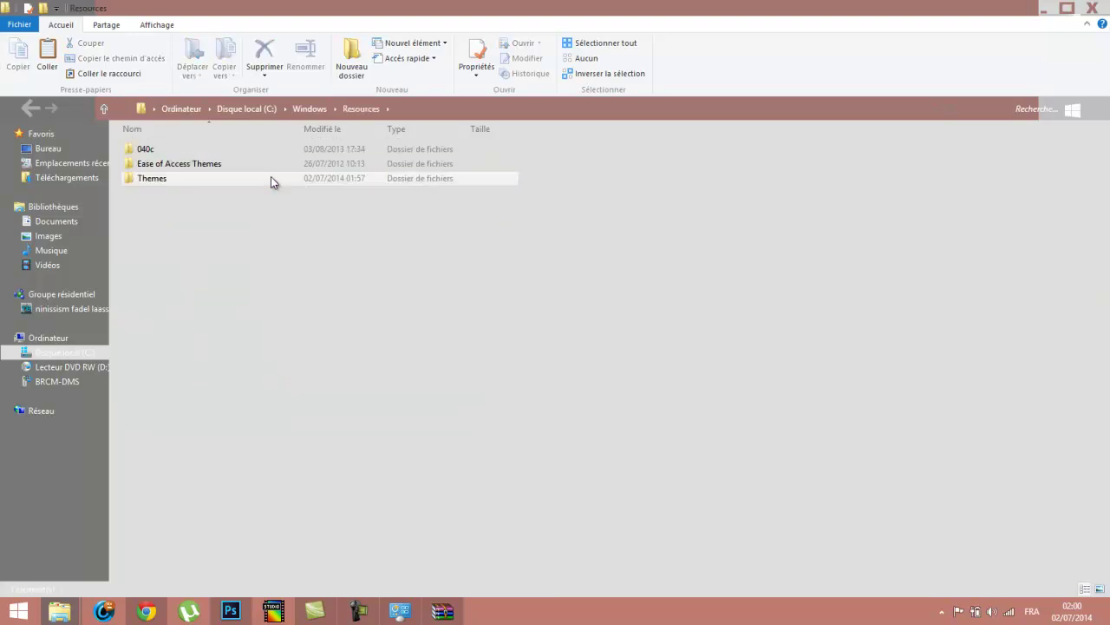
double_click(272, 178)
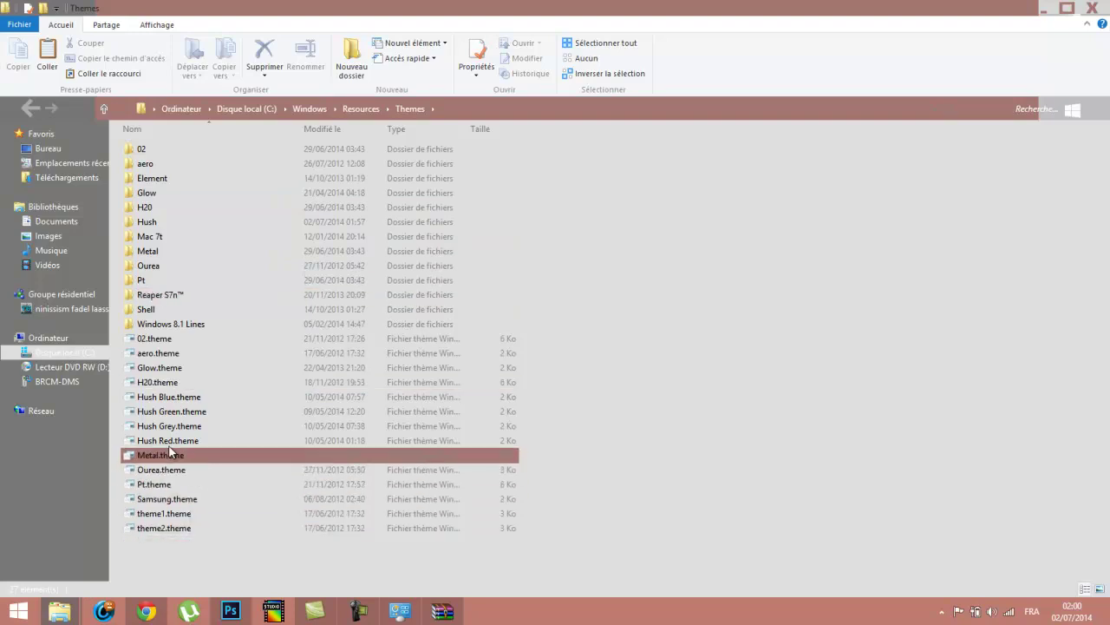
- Copy the Soft8 folder, Soft8.1.theme and Soft8.theme from "thème hush" into the Themes folder, granting the administrator permission
left_click_drag(574, 437, 582, 388)
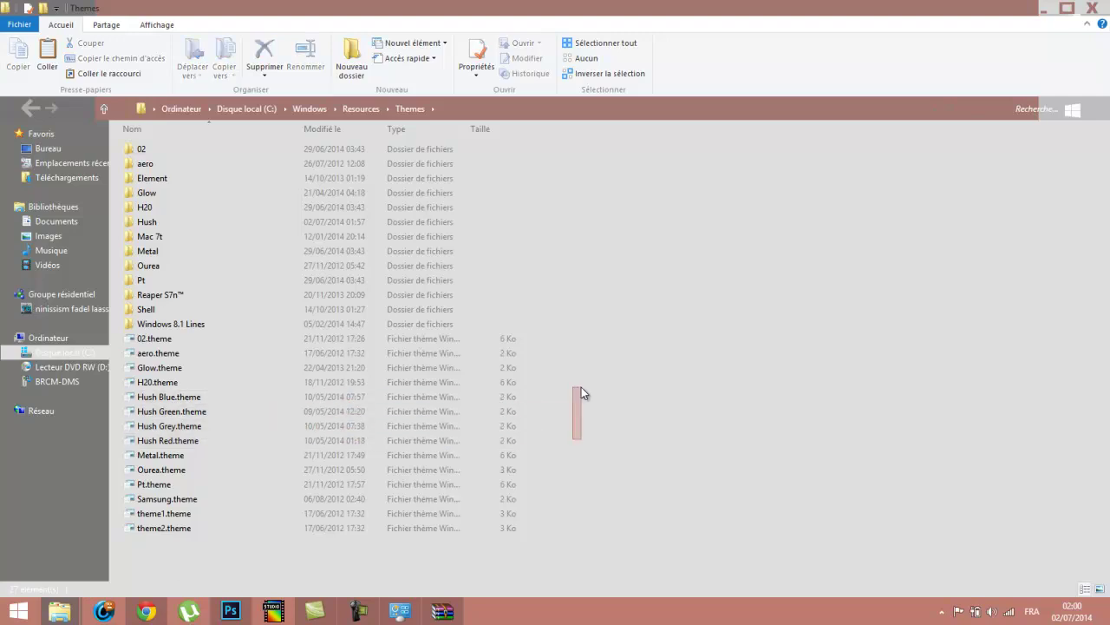
right_click(670, 406)
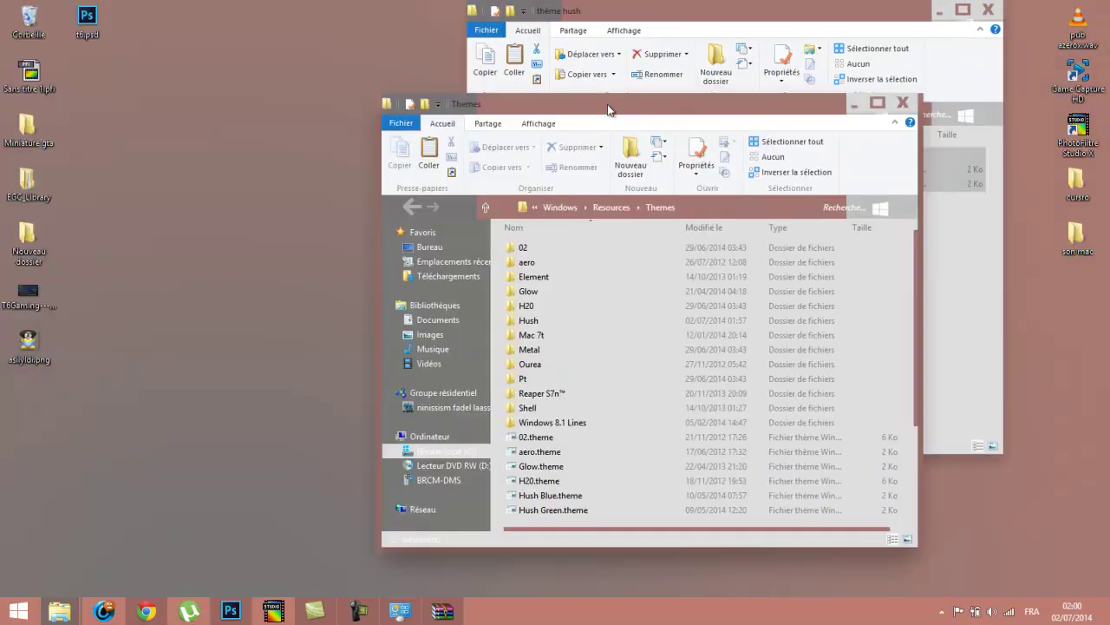
left_click_drag(608, 104, 320, 144)
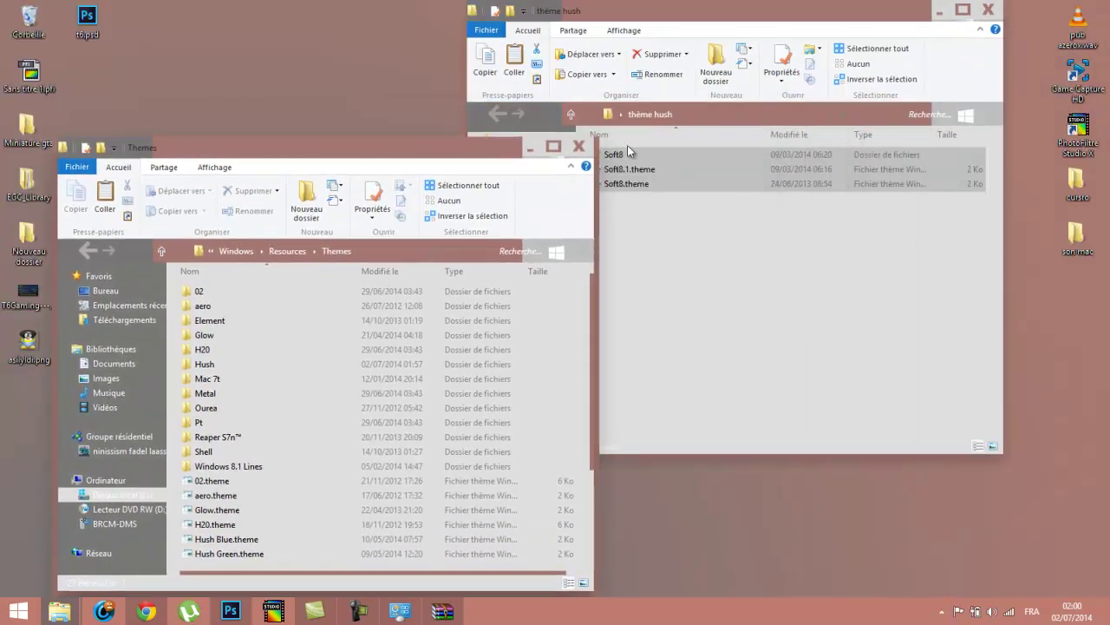
left_click(705, 169)
right_click(704, 170)
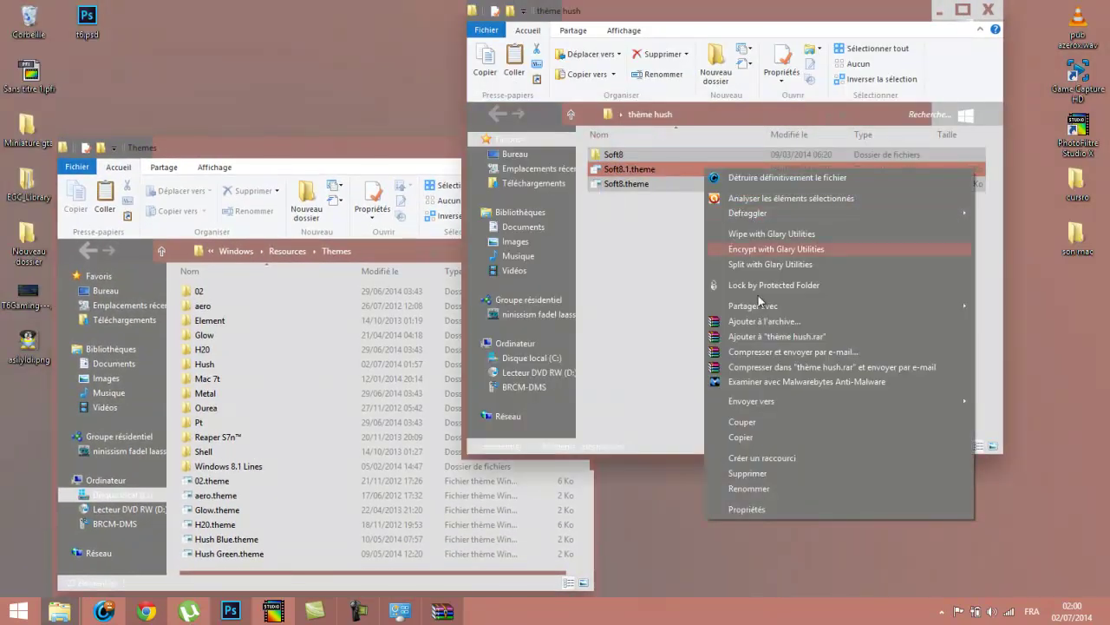
left_click(805, 440)
double_click(414, 145)
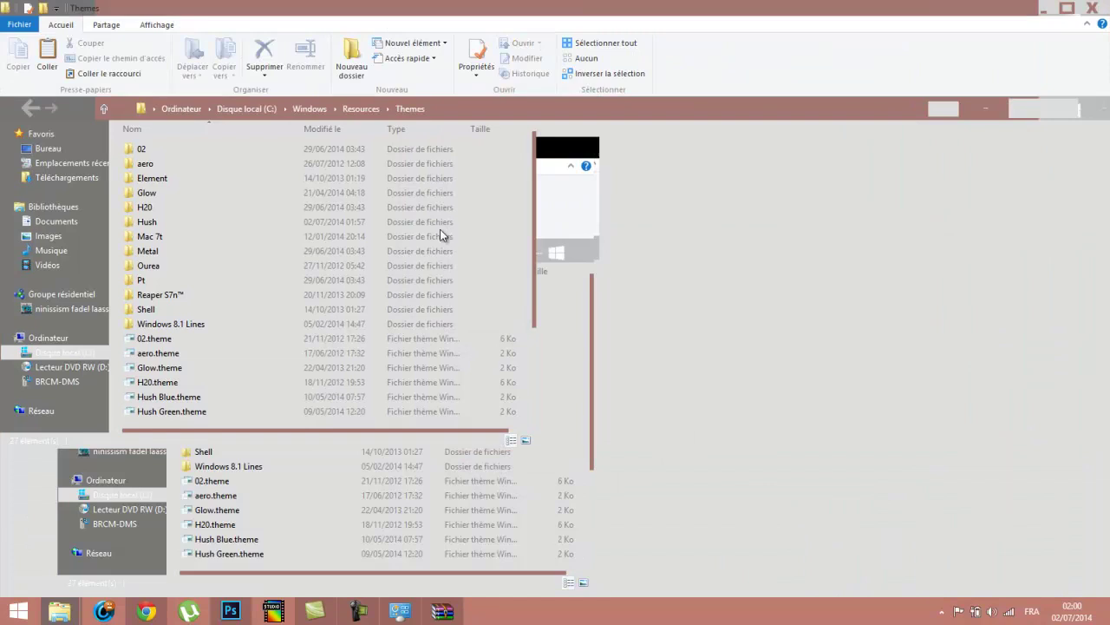
right_click(783, 363)
left_click(863, 260)
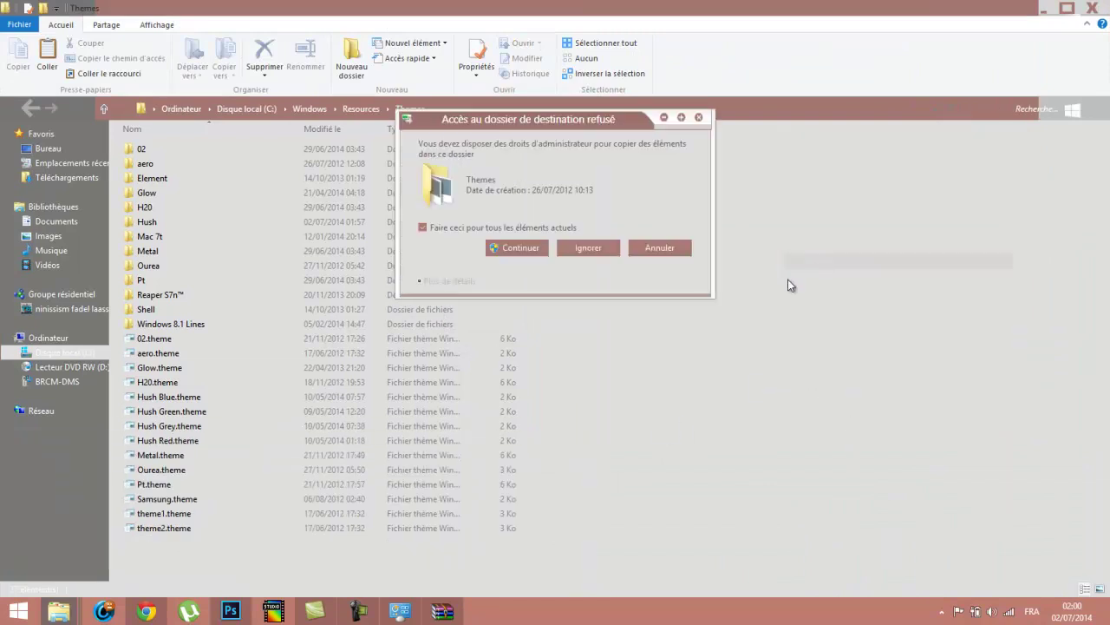
left_click(522, 248)
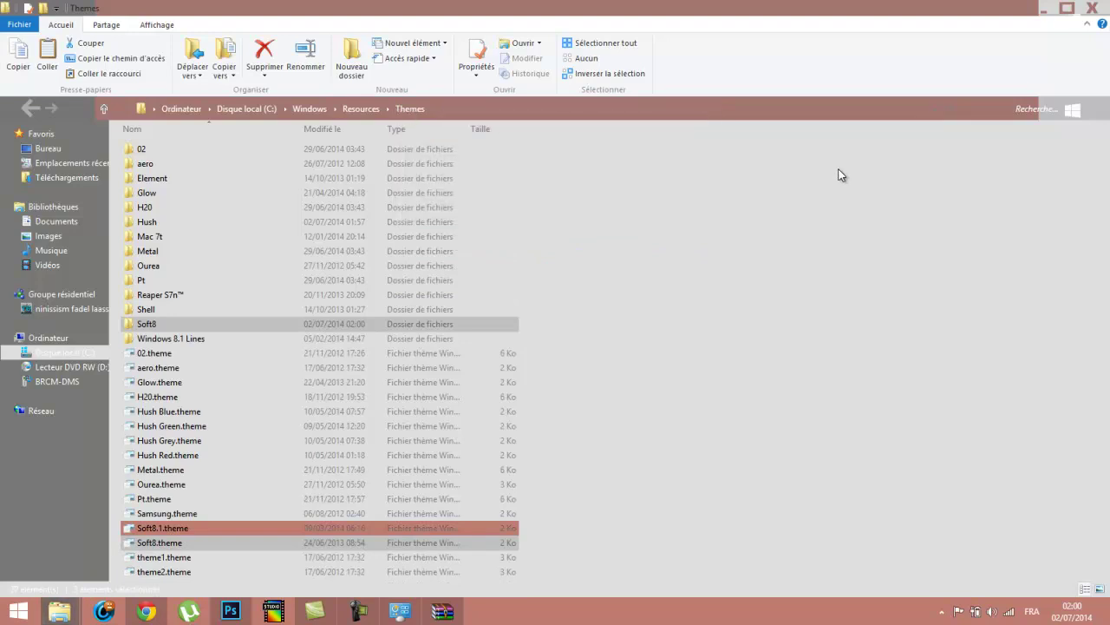
- Close both Explorer windows, look for the Soft8 themes among the installed themes in Personalization and minimize that window
left_click(1094, 8)
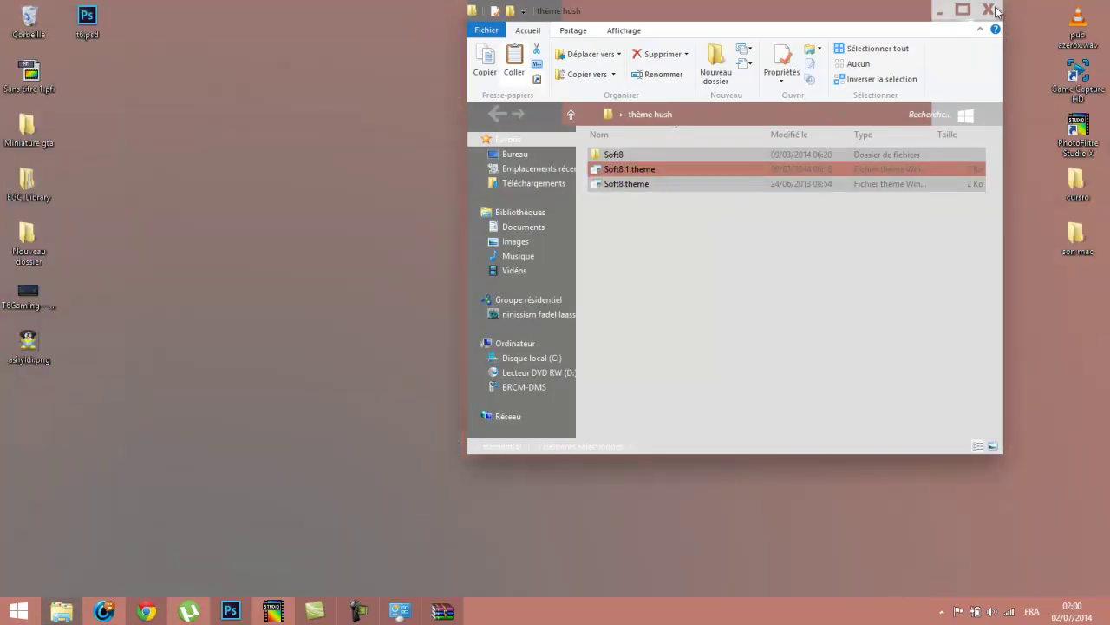
left_click(993, 12)
right_click(228, 306)
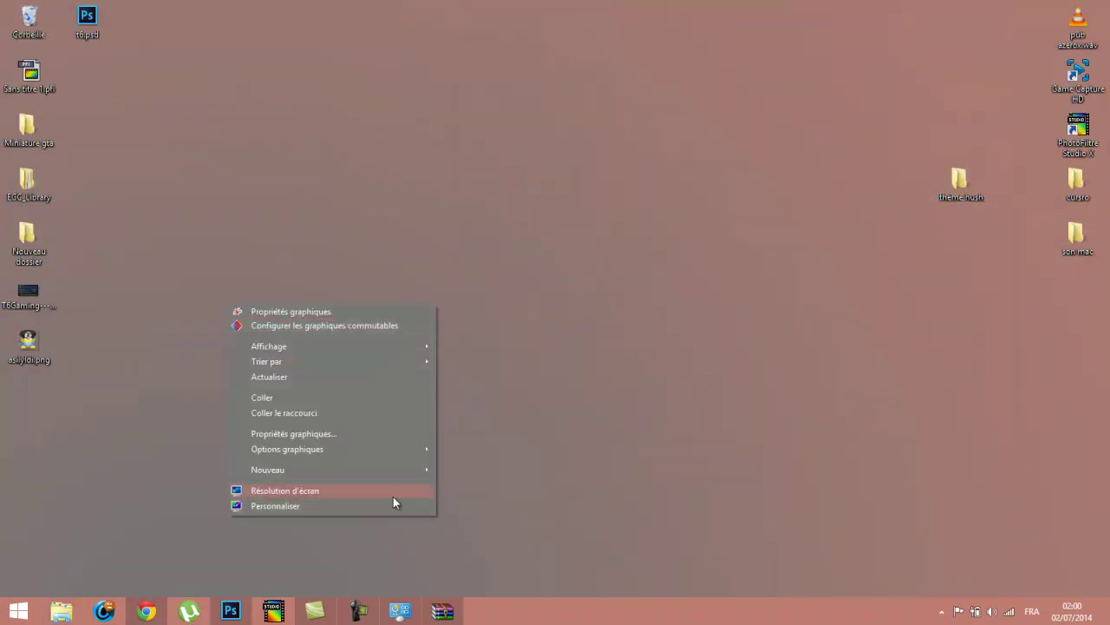
left_click(393, 503)
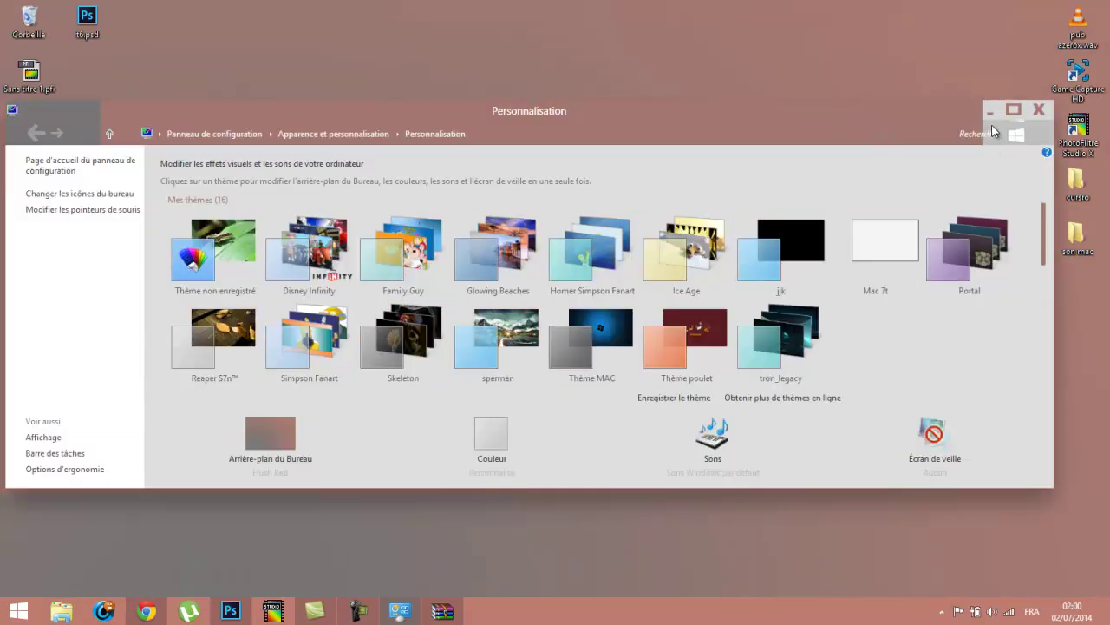
left_click(1014, 110)
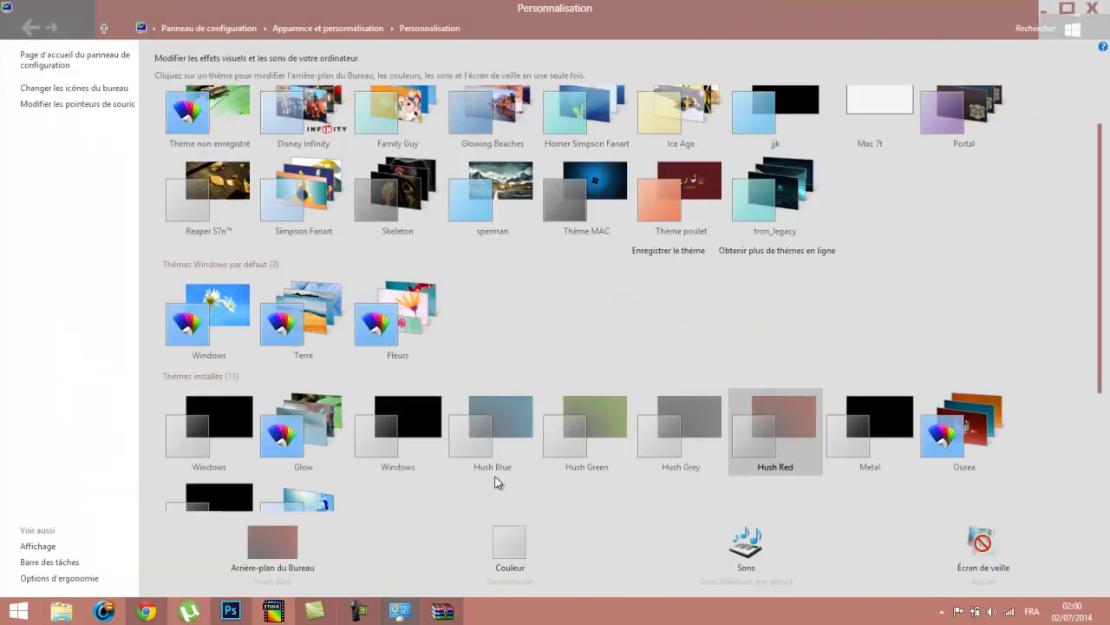
scroll(496, 482, "down", 3)
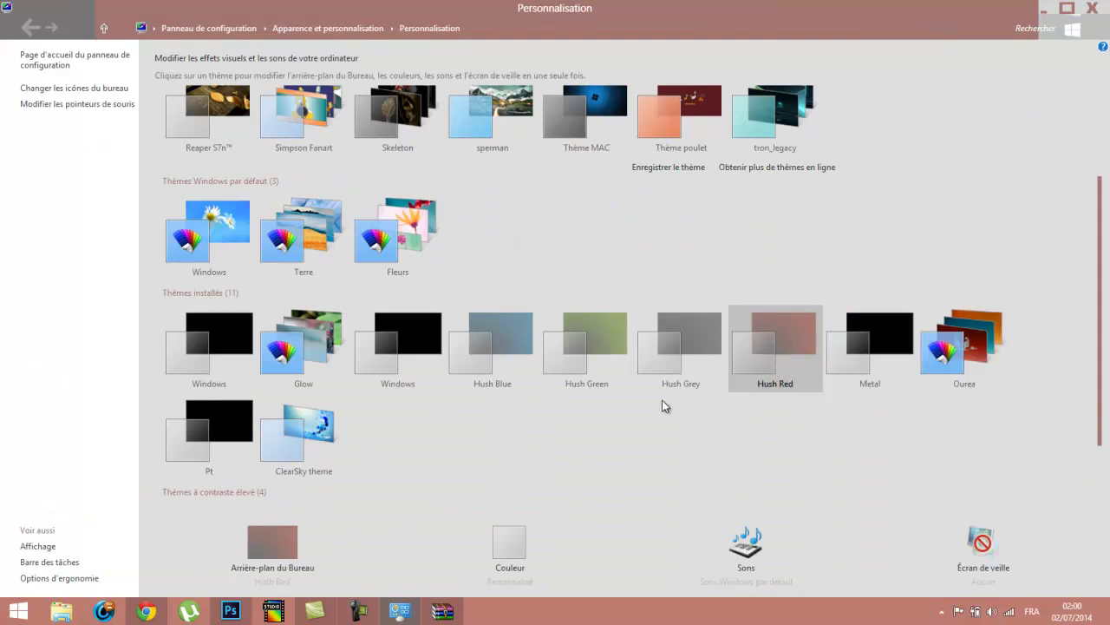
left_click(608, 388)
left_click(972, 373)
left_click(1043, 8)
- Reopen the desktop folder "thème hush" and copy the Soft8 folder with both Soft8 theme files to the clipboard
double_click(960, 184)
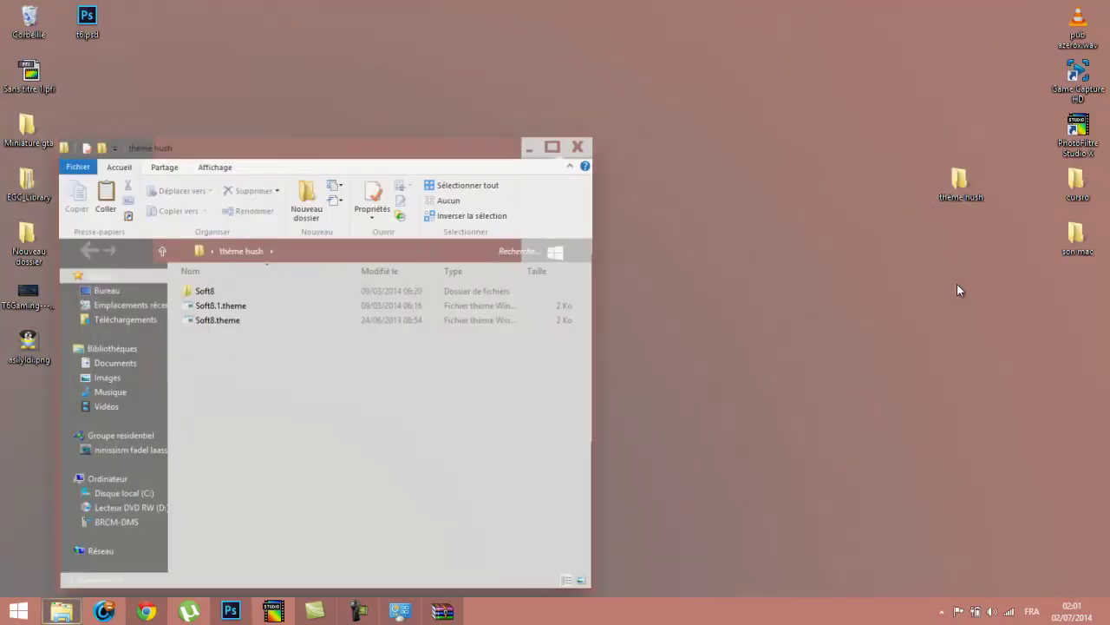
right_click(310, 315)
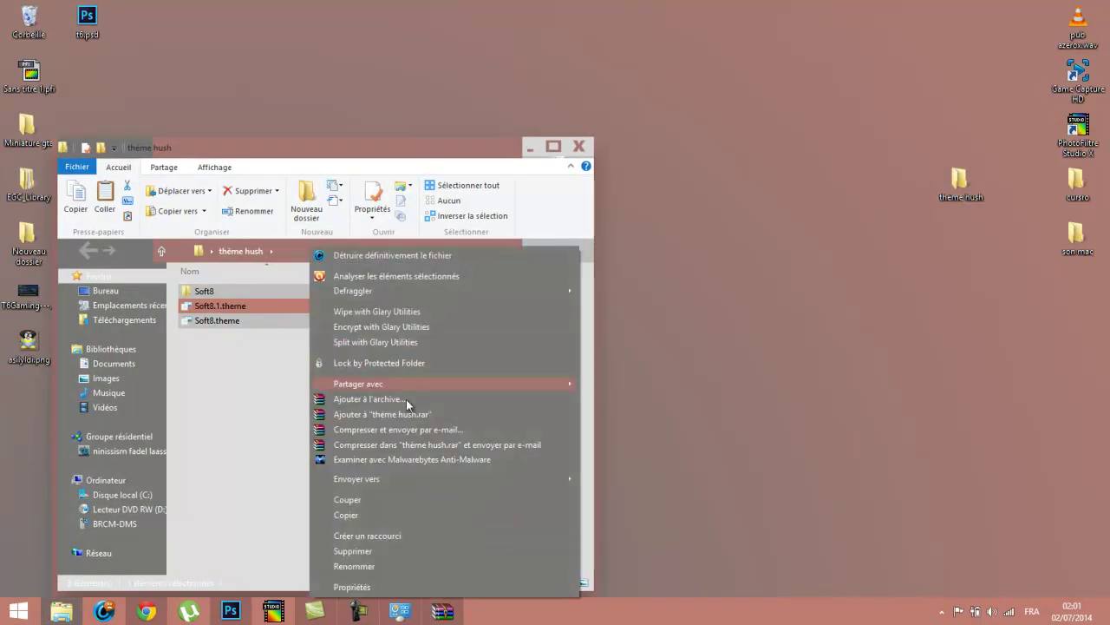
left_click(425, 507)
- Navigate File Explorer from "thème hush" to C:\Windows\Resources\Themes and maximize the window
left_click(60, 612)
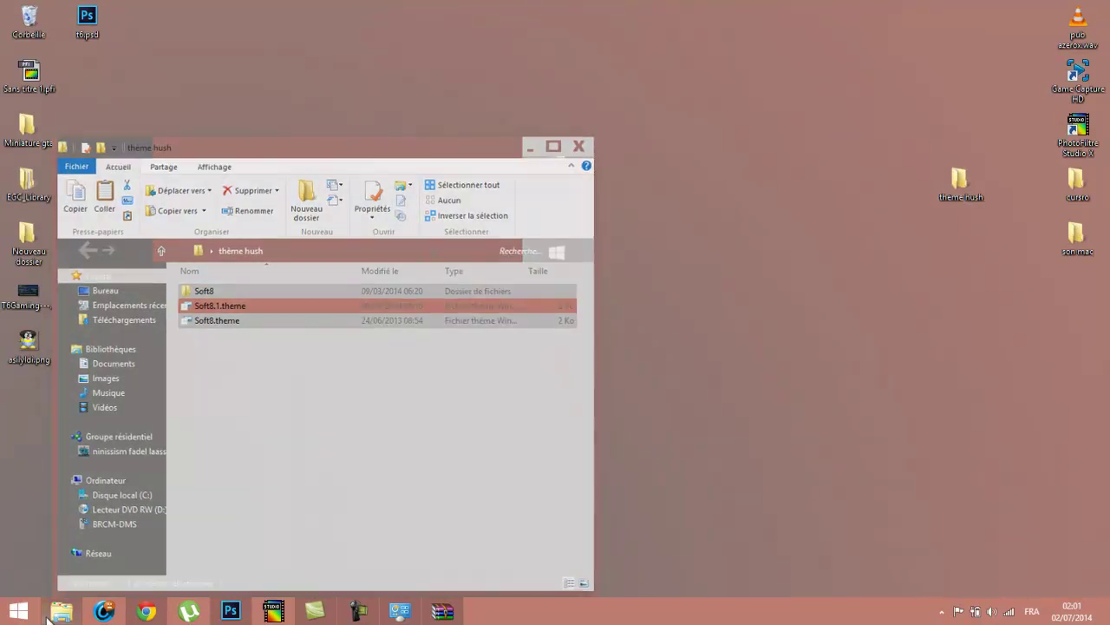
left_click(61, 612)
left_click(132, 480)
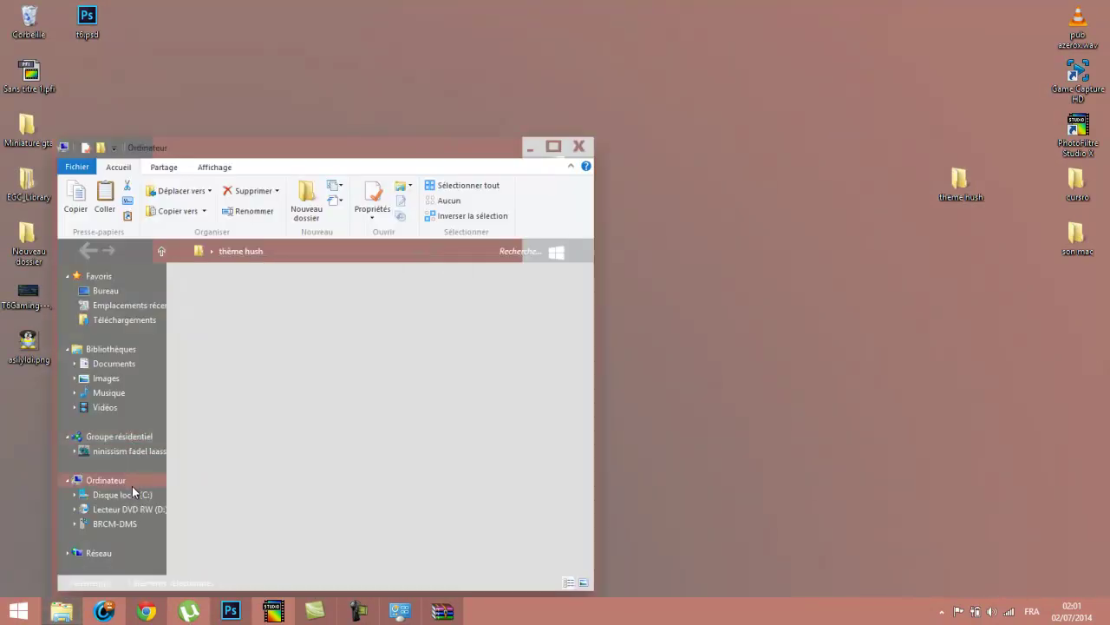
double_click(273, 415)
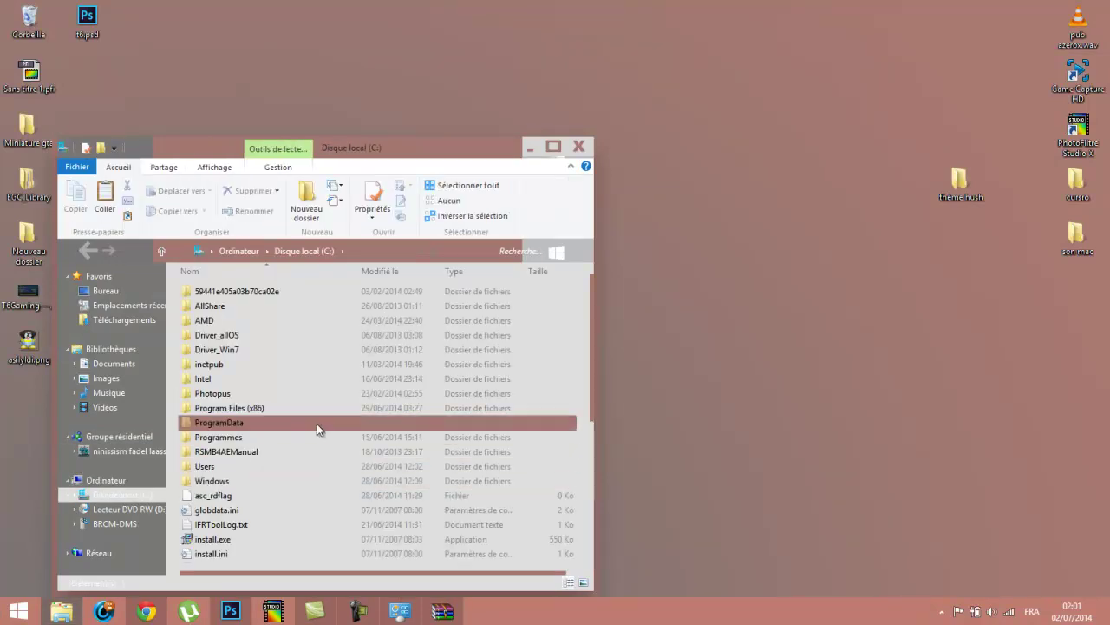
double_click(317, 480)
scroll(340, 451, "down", 6)
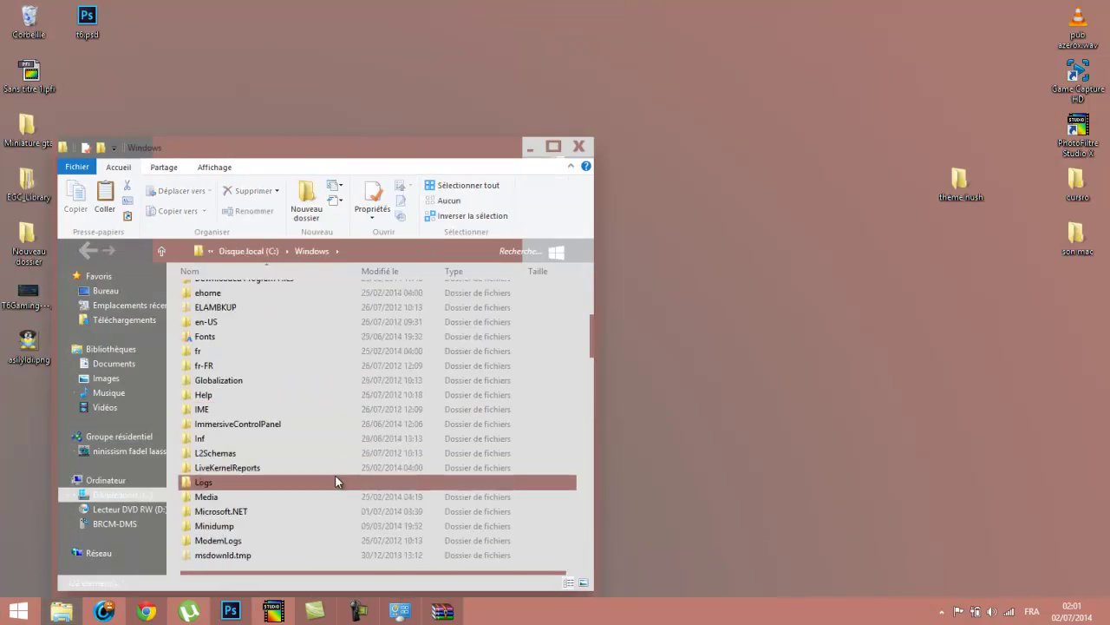
scroll(332, 373, "down", 5)
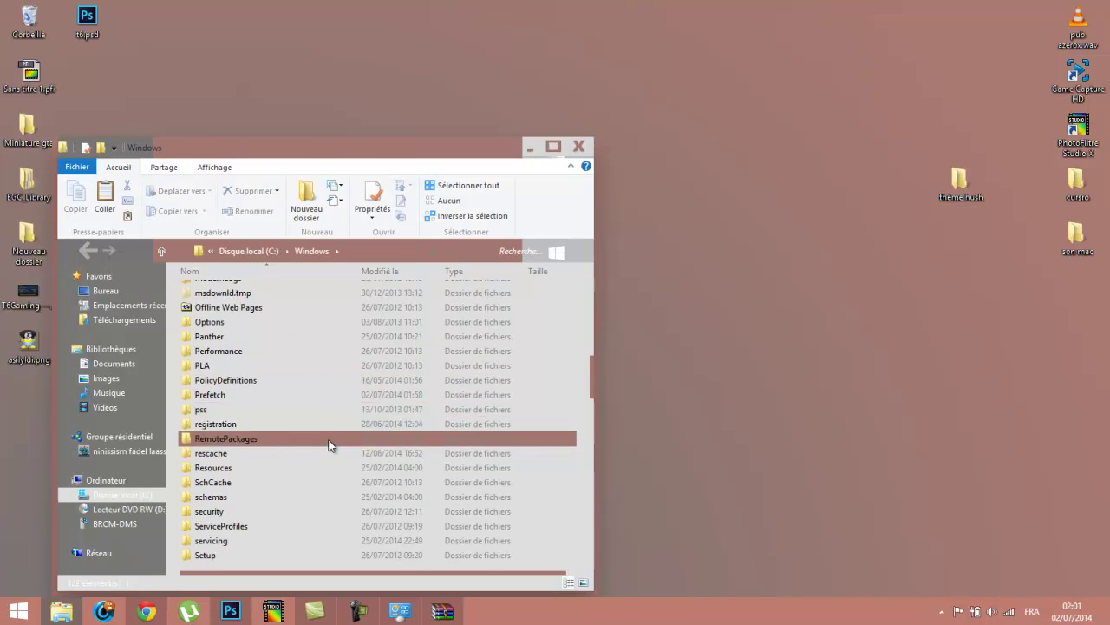
double_click(324, 468)
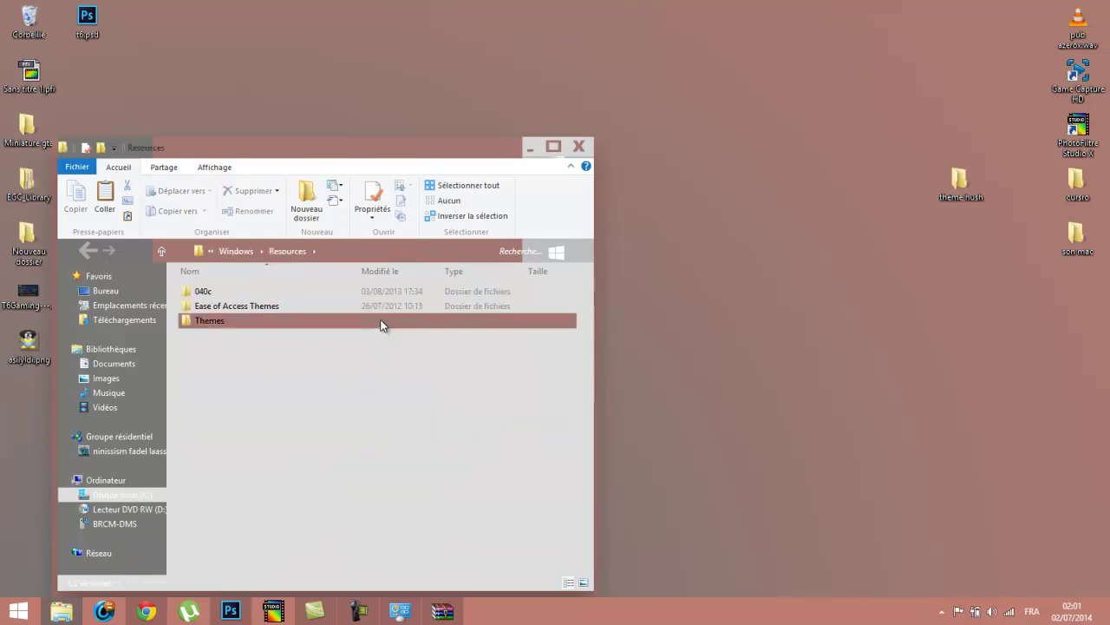
double_click(384, 321)
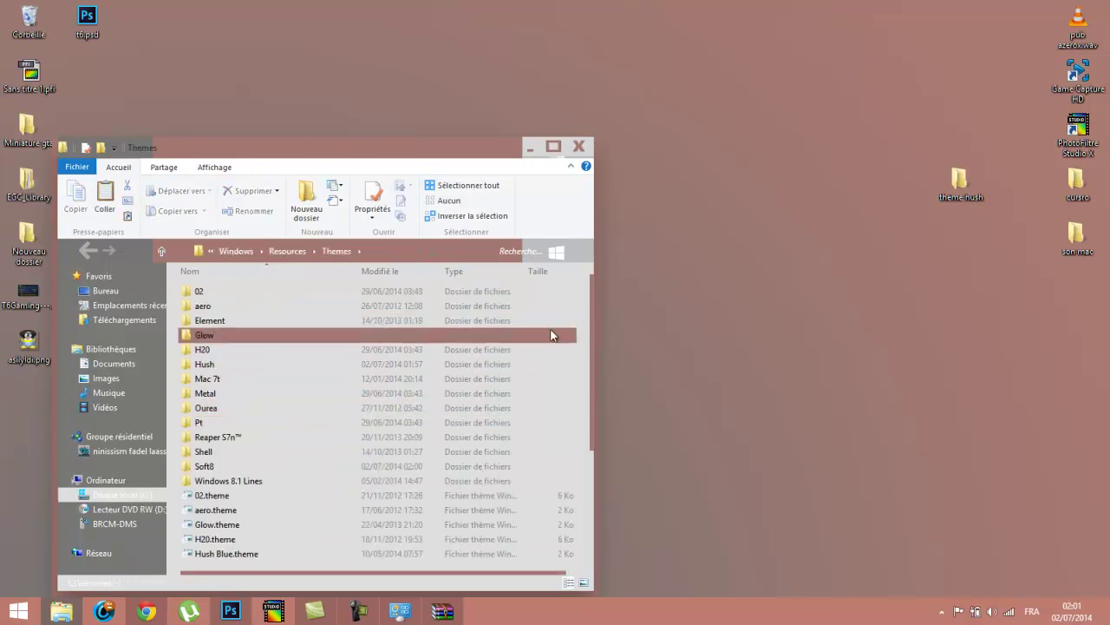
left_click(552, 148)
- Paste the copied Soft8 items into the Themes folder, replacing the existing files and granting administrator permission for all current items
right_click(806, 386)
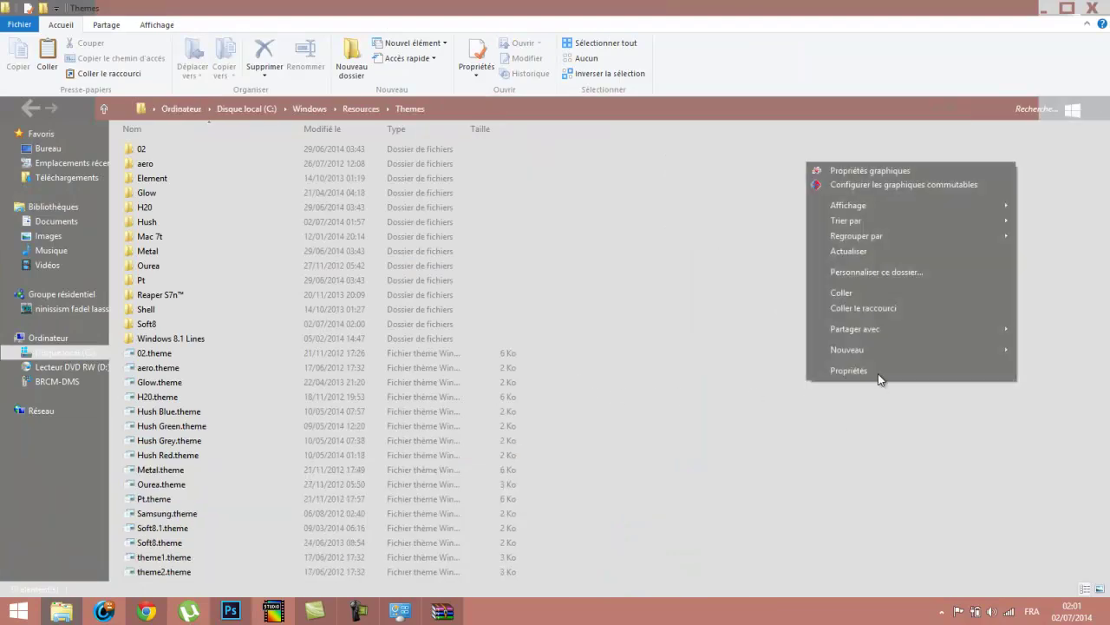
left_click(902, 295)
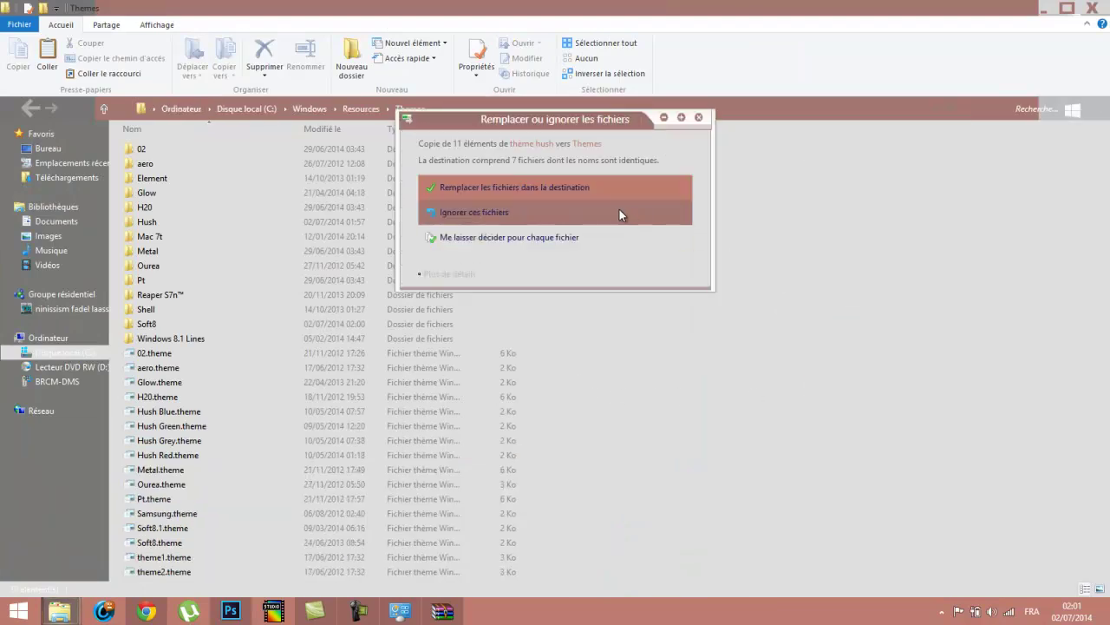
left_click(629, 187)
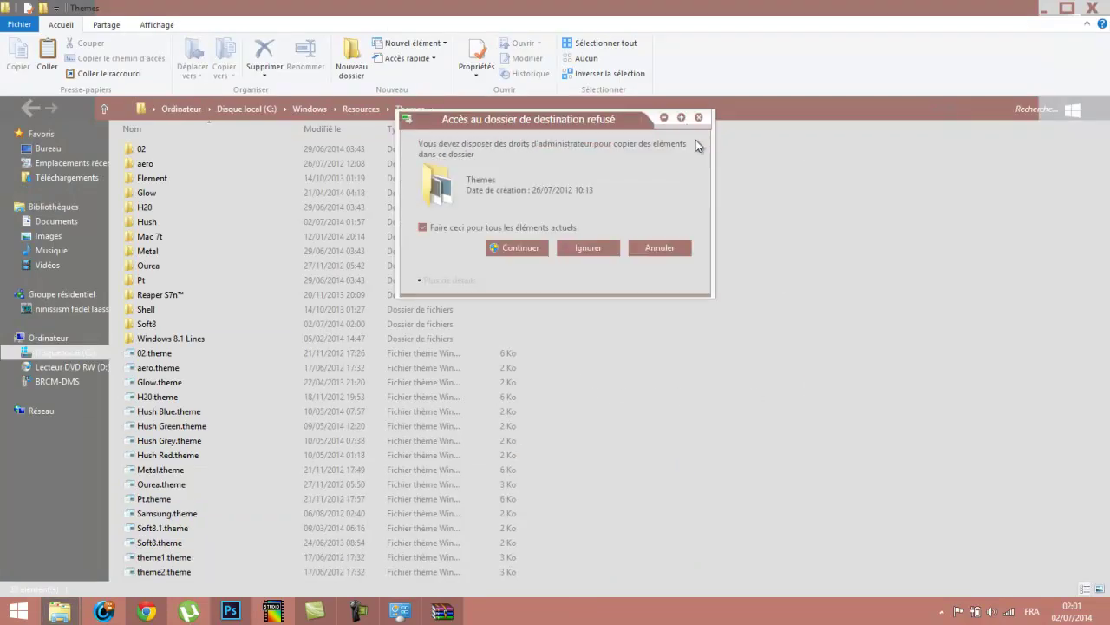
left_click(541, 243)
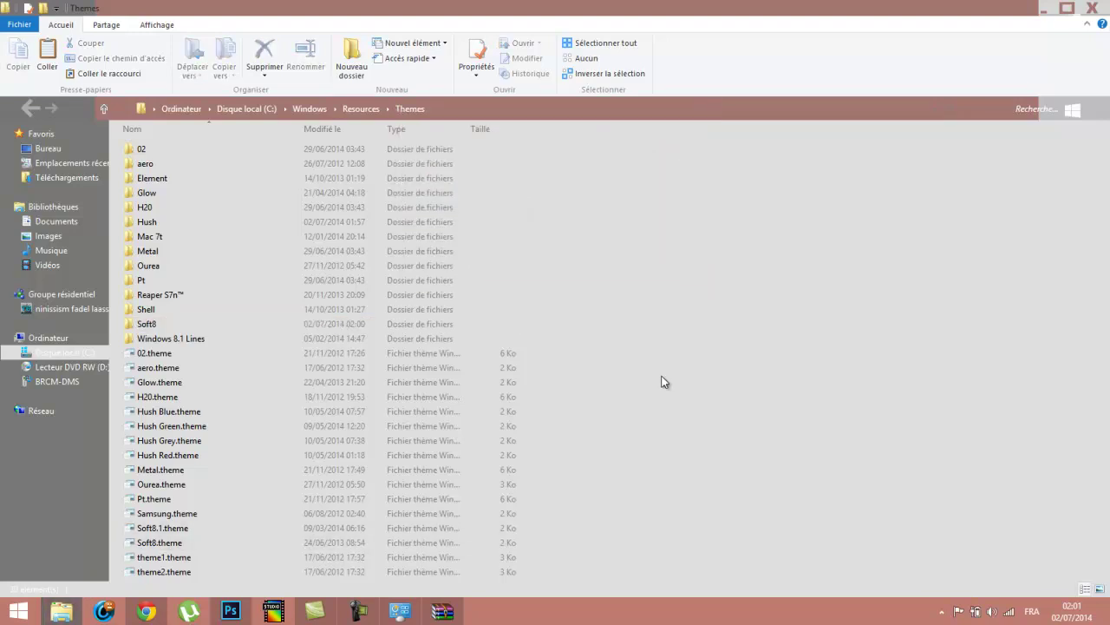
- Apply Soft8.1.theme from the Themes folder, view it among the installed themes in Personalization and minimize that window
left_click(245, 534)
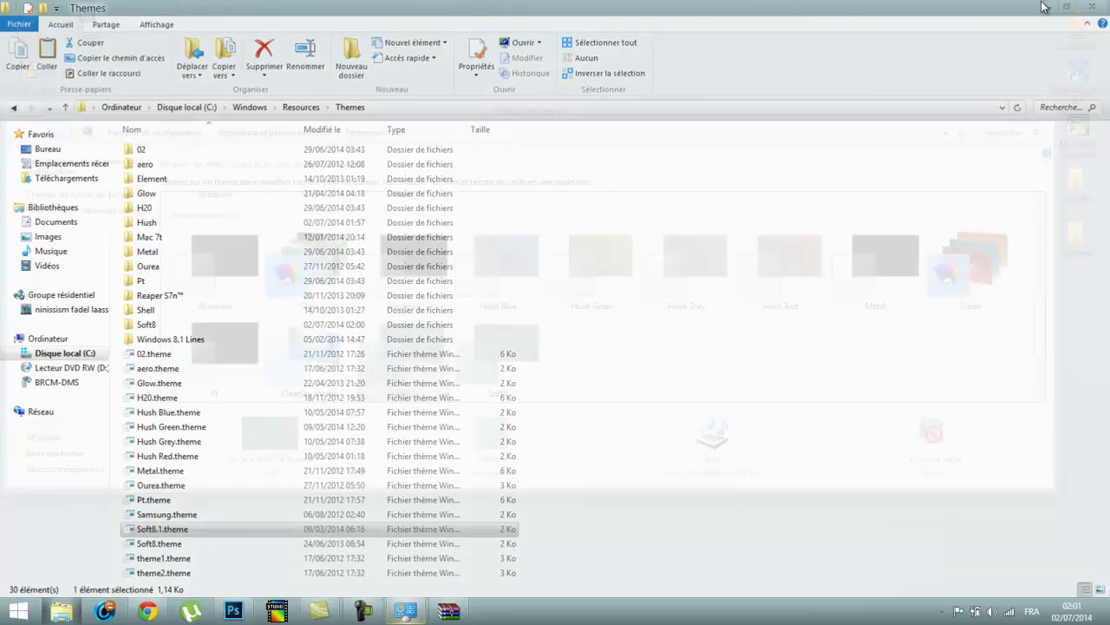
right_click(851, 54)
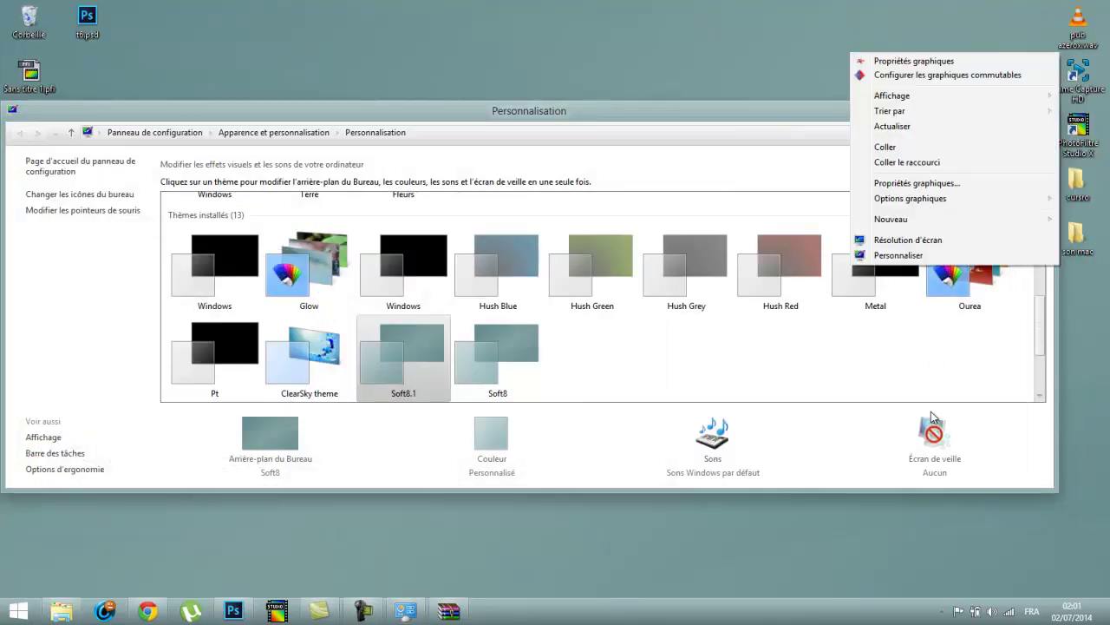
left_click(927, 255)
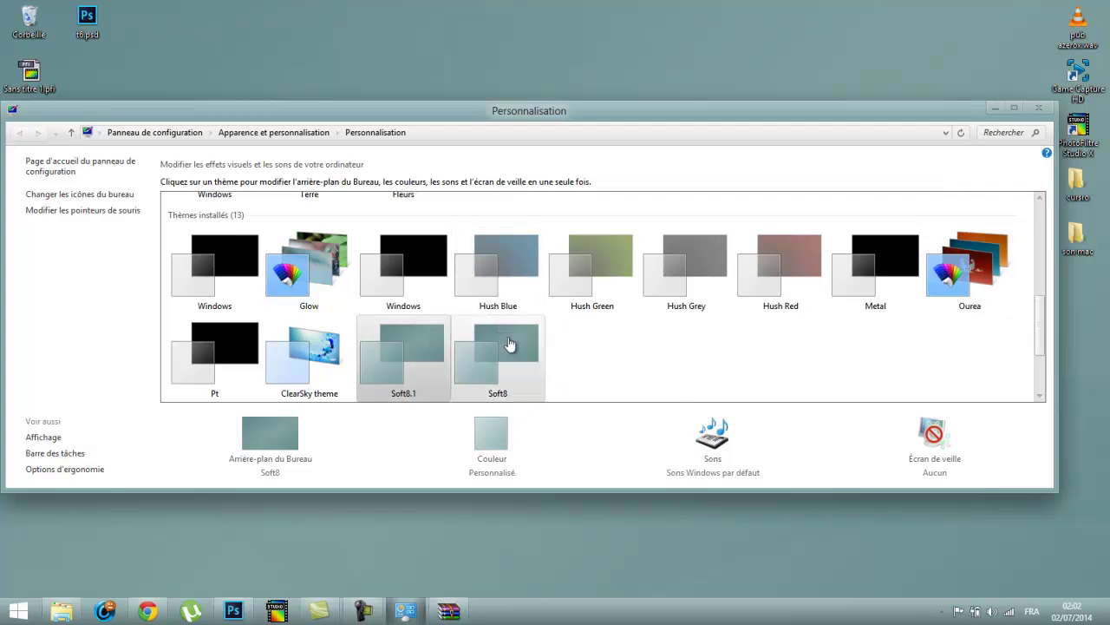
key("super")
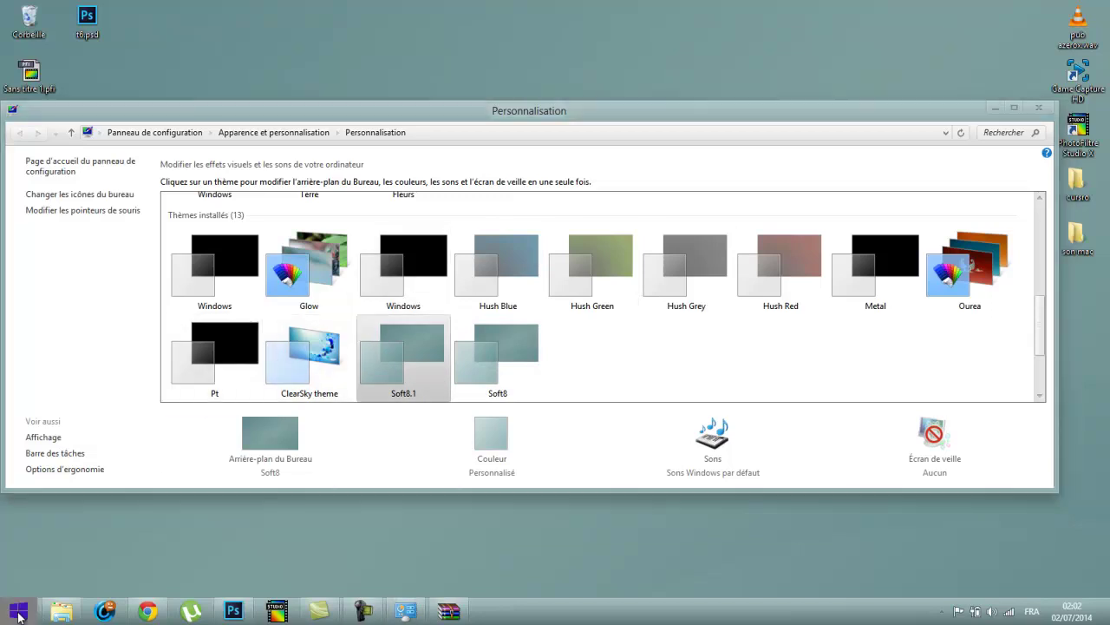
key("super")
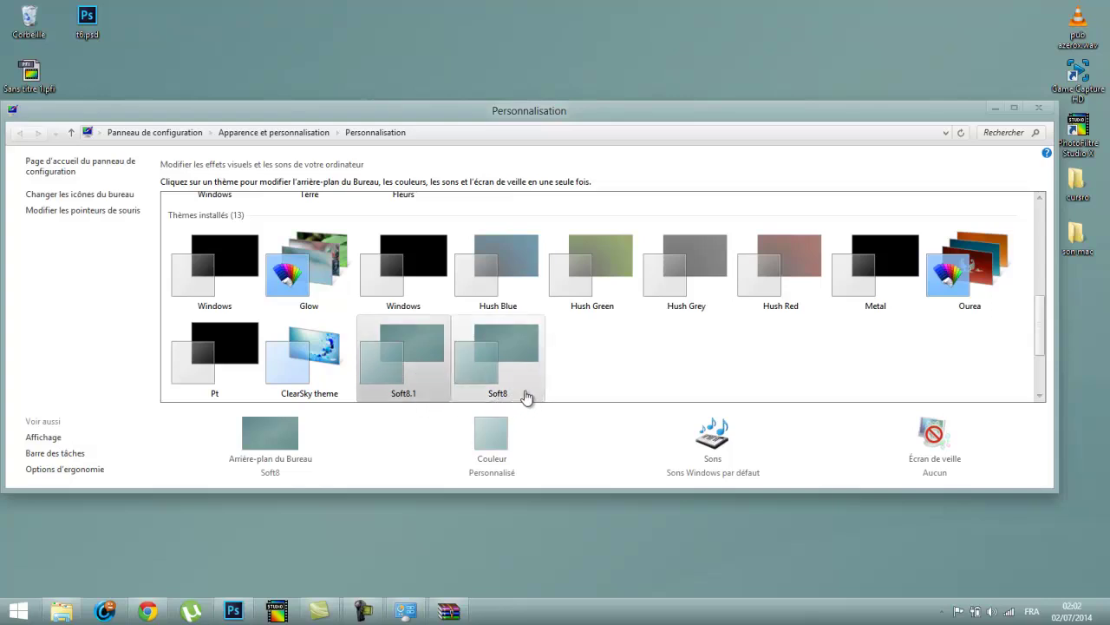
left_click(995, 110)
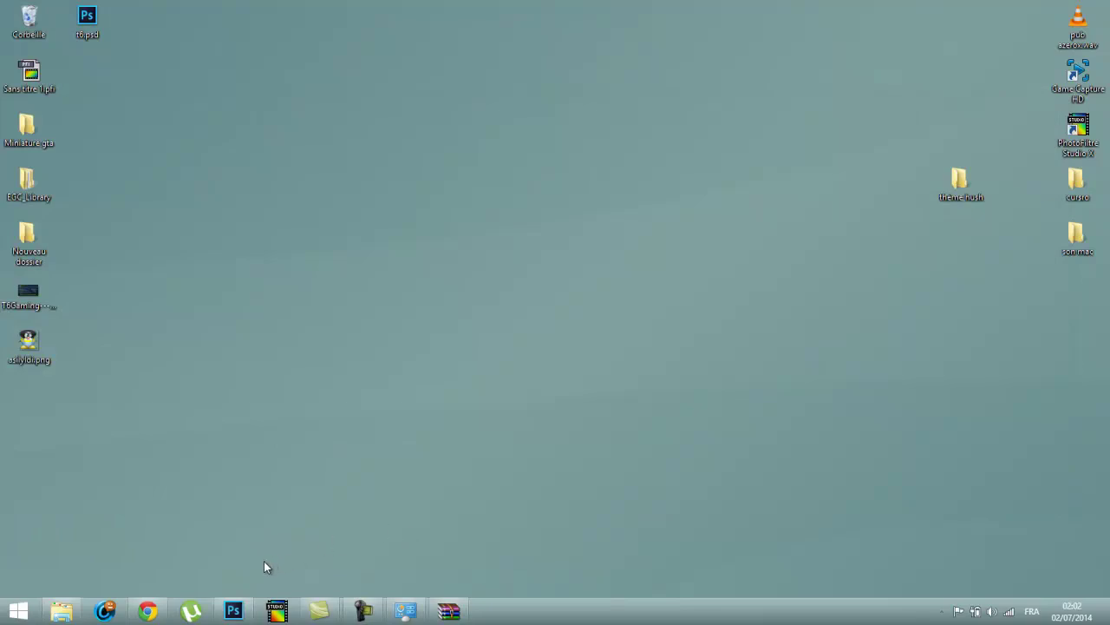
- Delete the Hush Blue, Hush Green, Hush Grey and Hush Red theme files from the Themes folder and close File Explorer
left_click(152, 614)
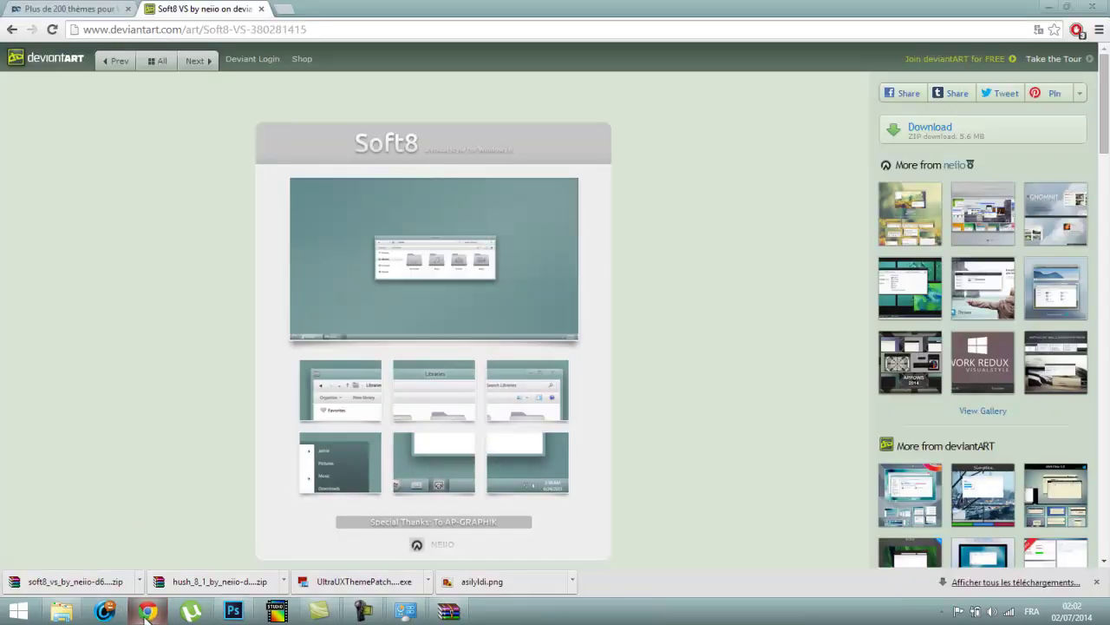
left_click(61, 611)
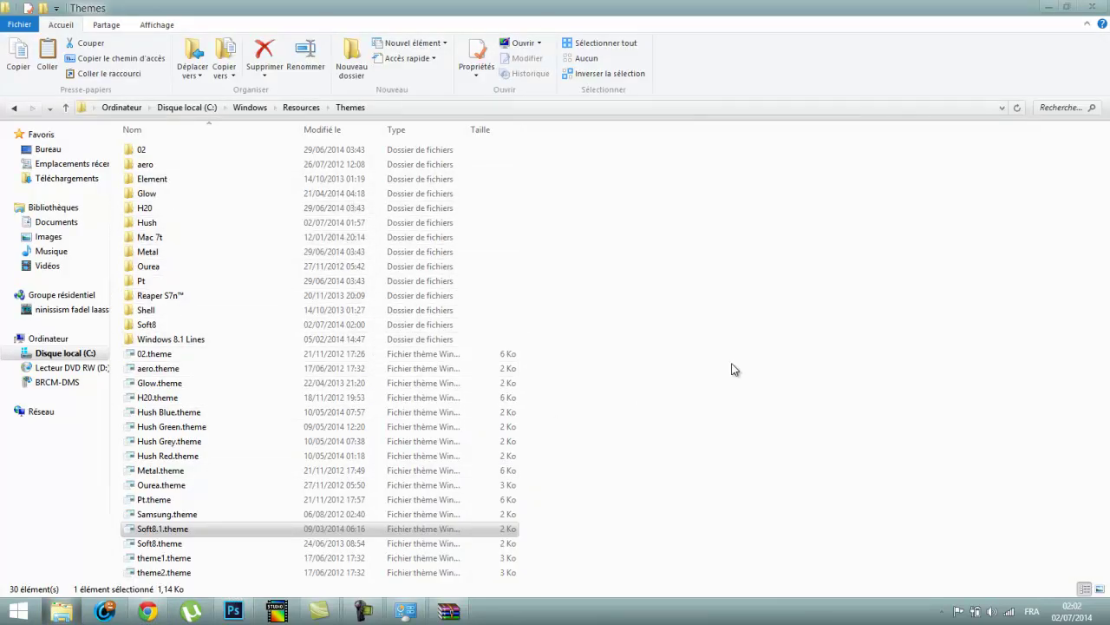
left_click(676, 375)
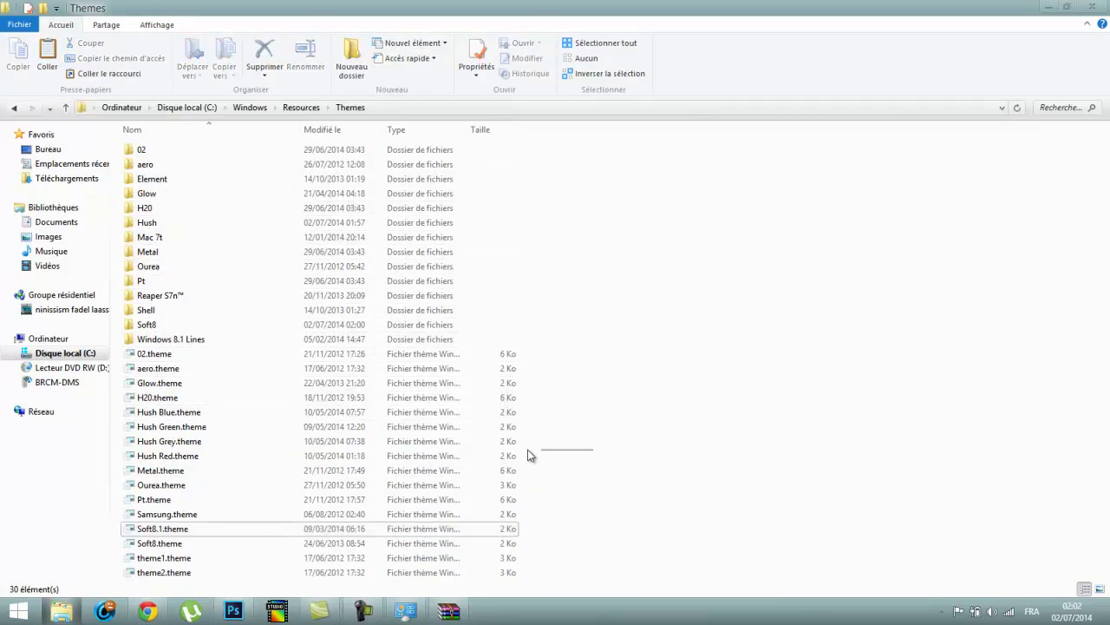
left_click_drag(531, 456, 192, 415)
key("Delete")
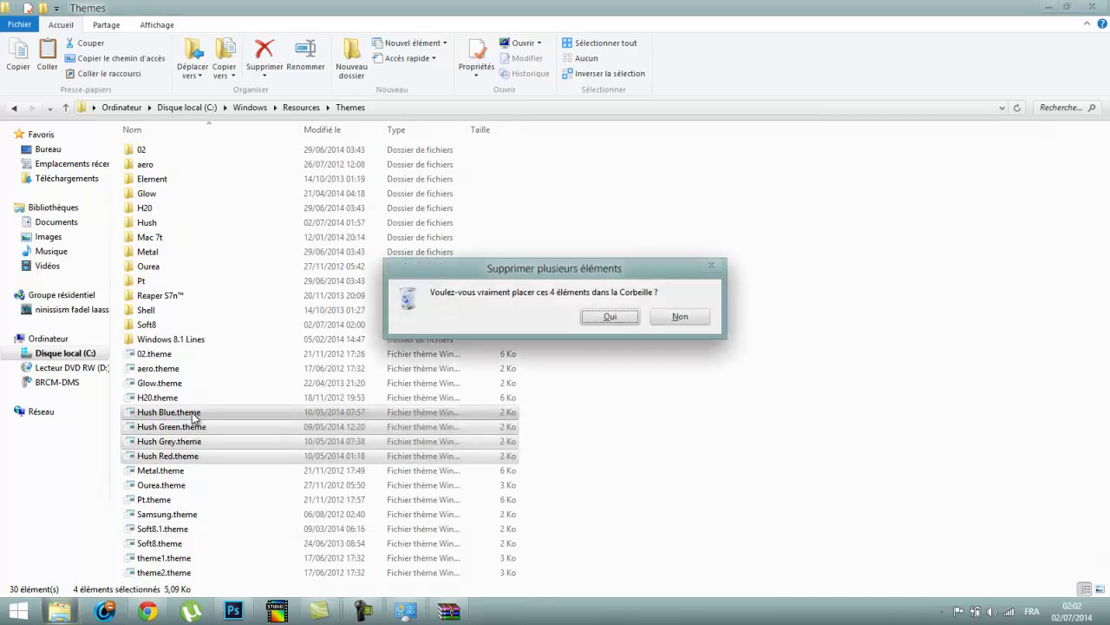
key("Return")
left_click(497, 236)
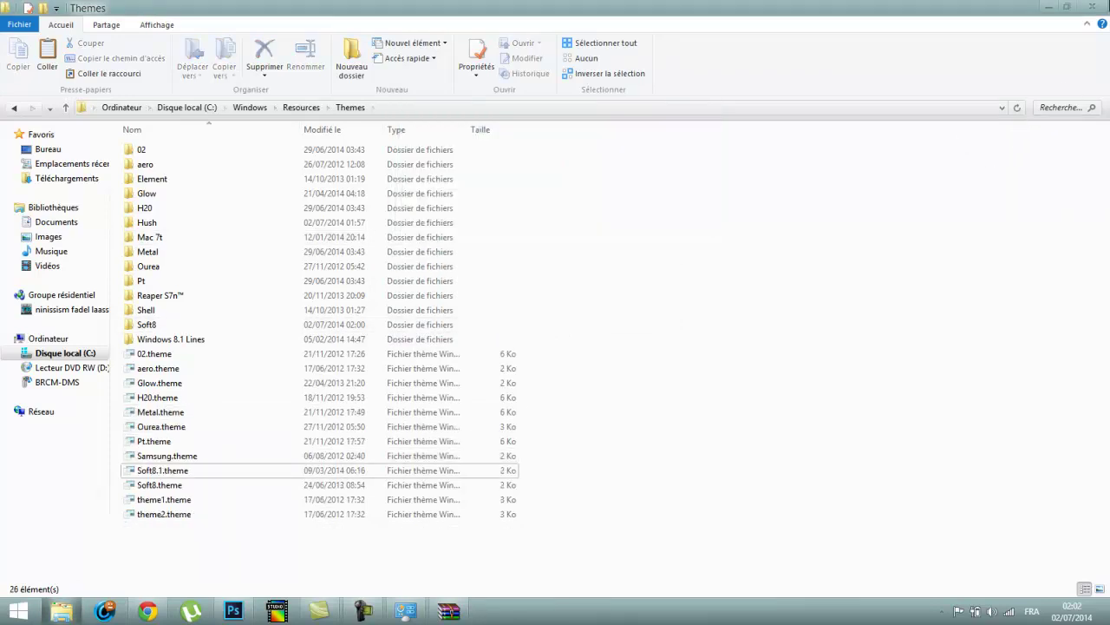
left_click(1103, 6)
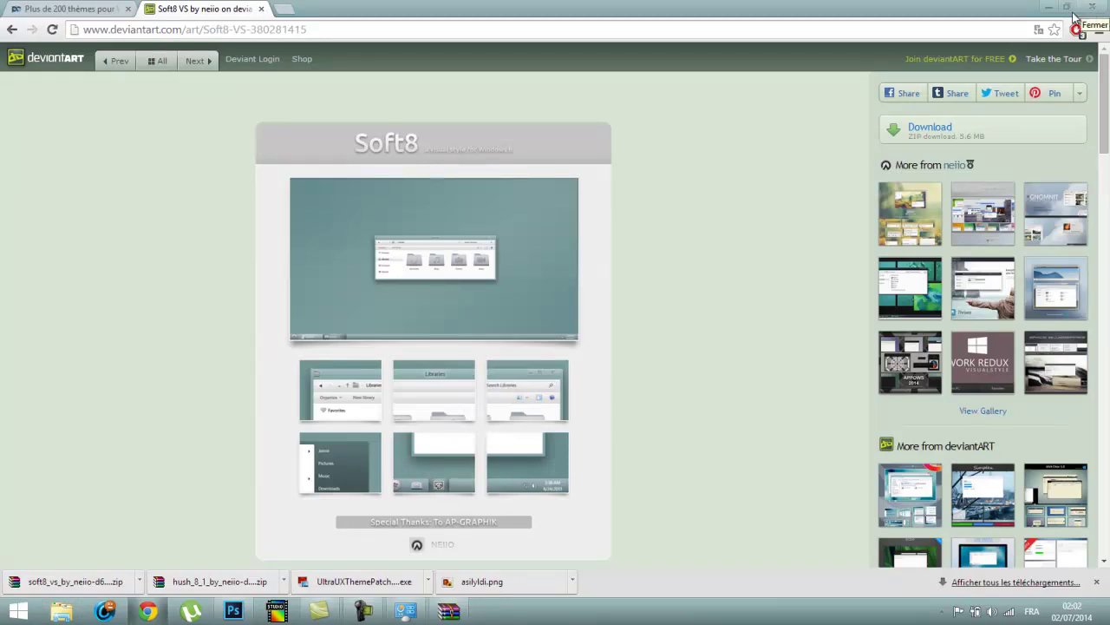
- In Chrome, go back from the Soft8 page, switch to the plugngeek.net article and open its "25 best themes W8" link
left_click(11, 29)
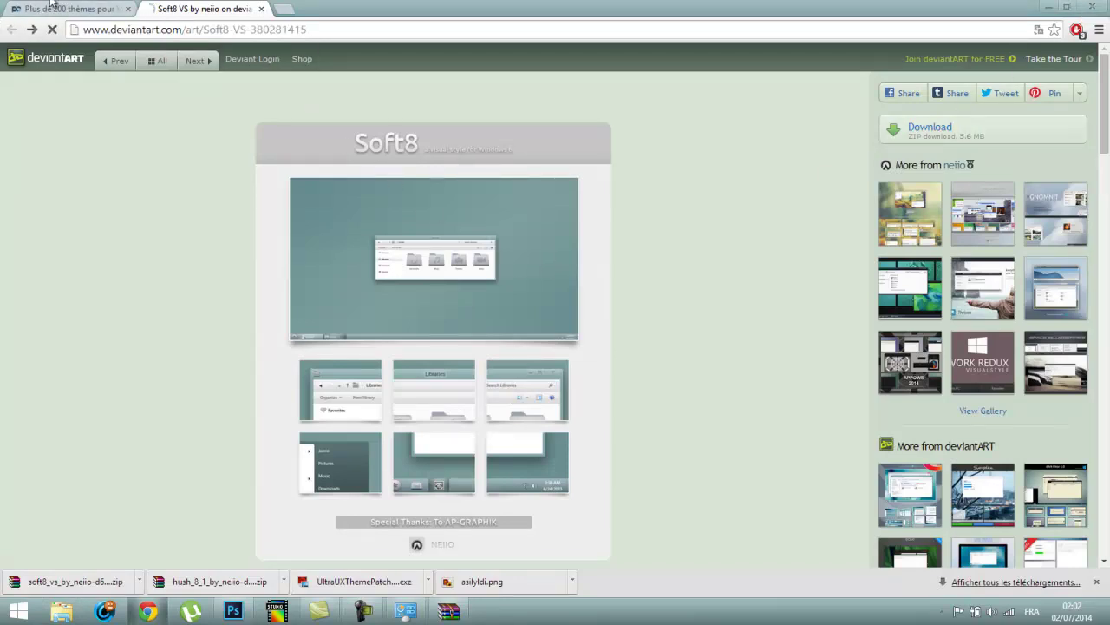
left_click(69, 9)
scroll(501, 234, "down", 5)
scroll(318, 148, "up", 2)
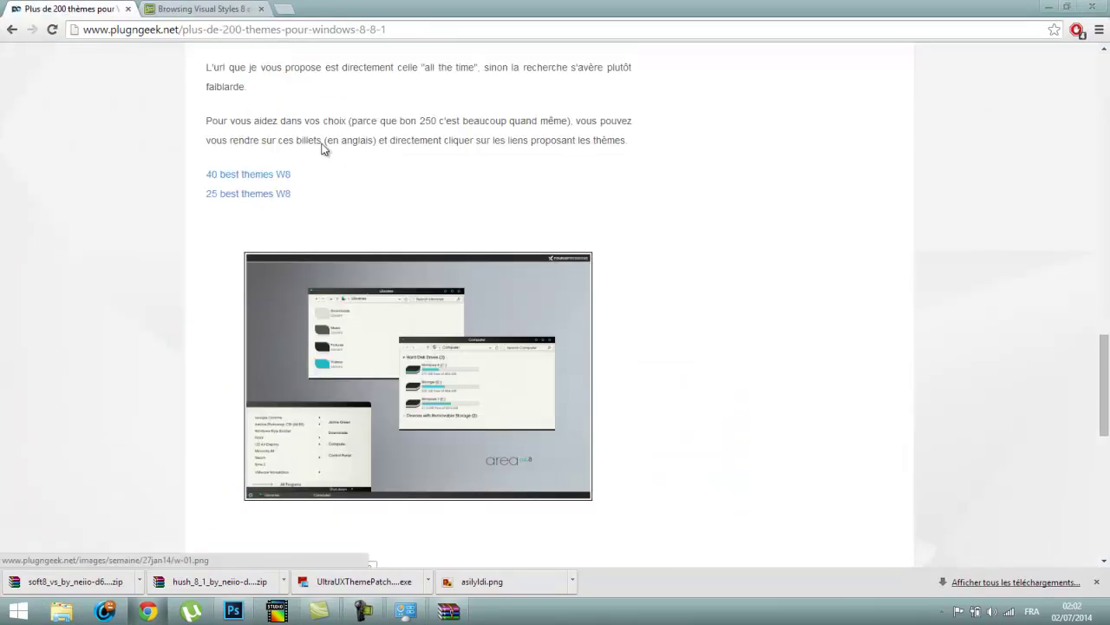
left_click(247, 192)
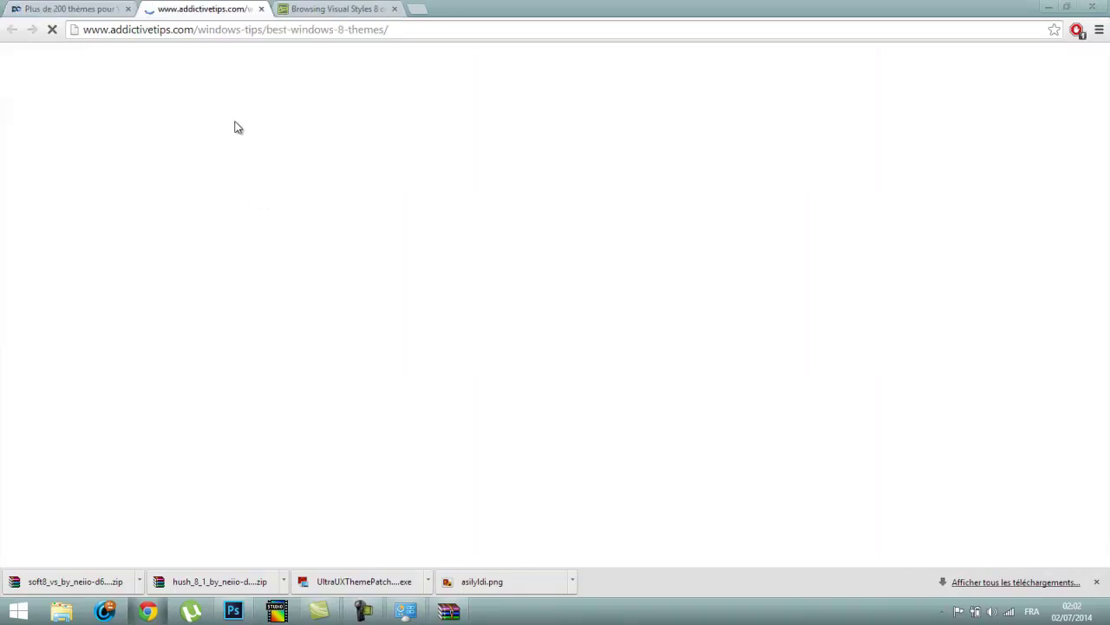
- Browse the addictivetips.com list of best Windows 8 themes down to the Platinum theme and minimize the browser
scroll(358, 179, "down", 15)
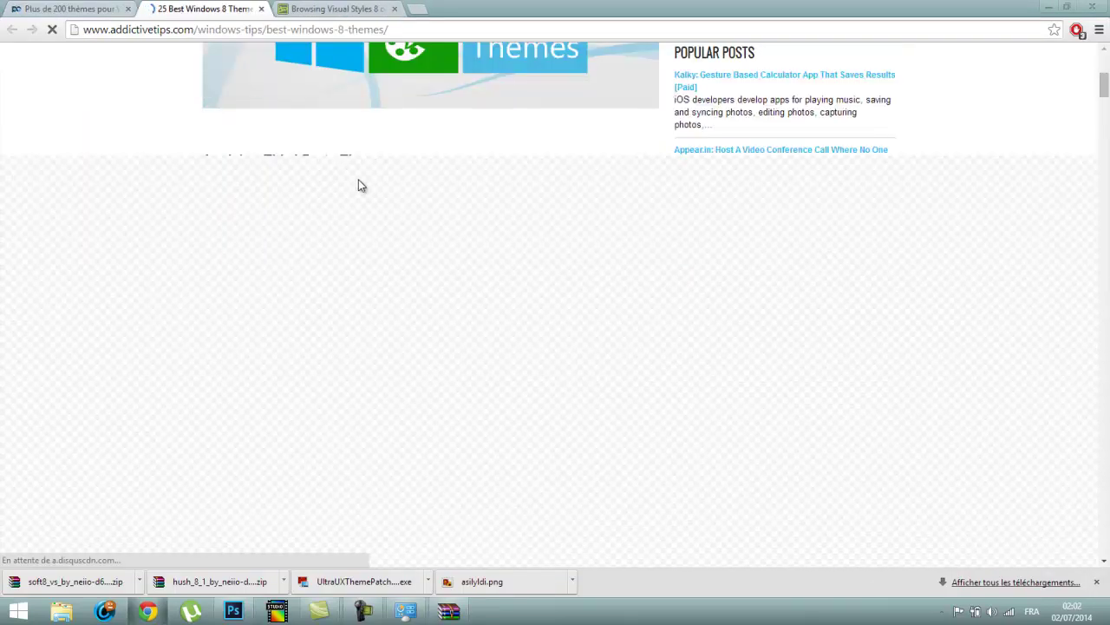
scroll(657, 277, "down", 8)
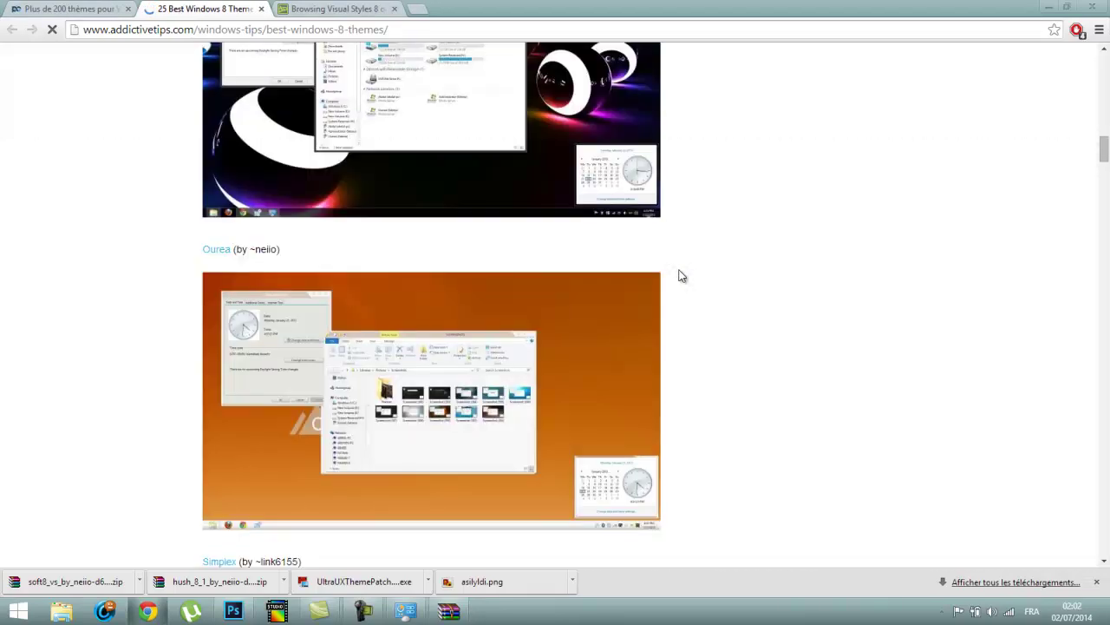
scroll(681, 276, "down", 3)
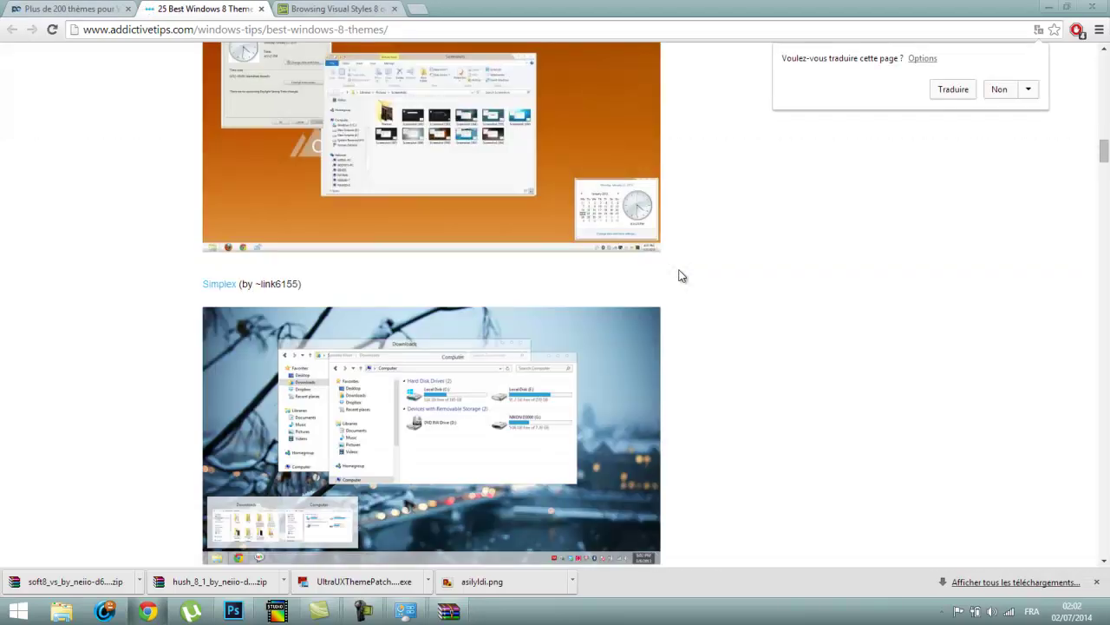
scroll(681, 276, "down", 5)
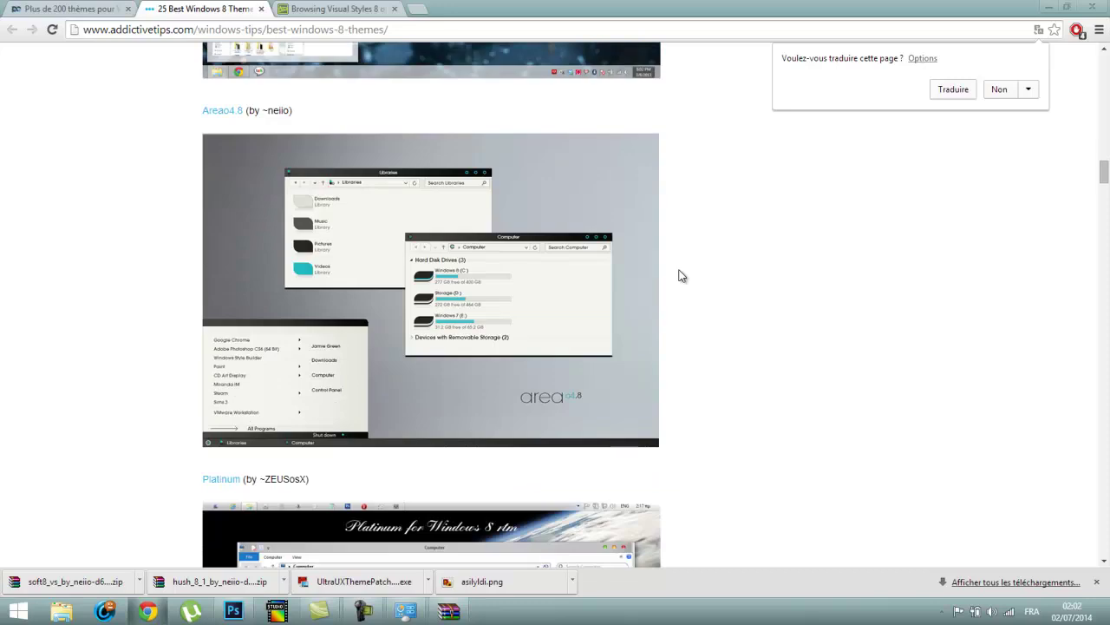
scroll(681, 276, "down", 3)
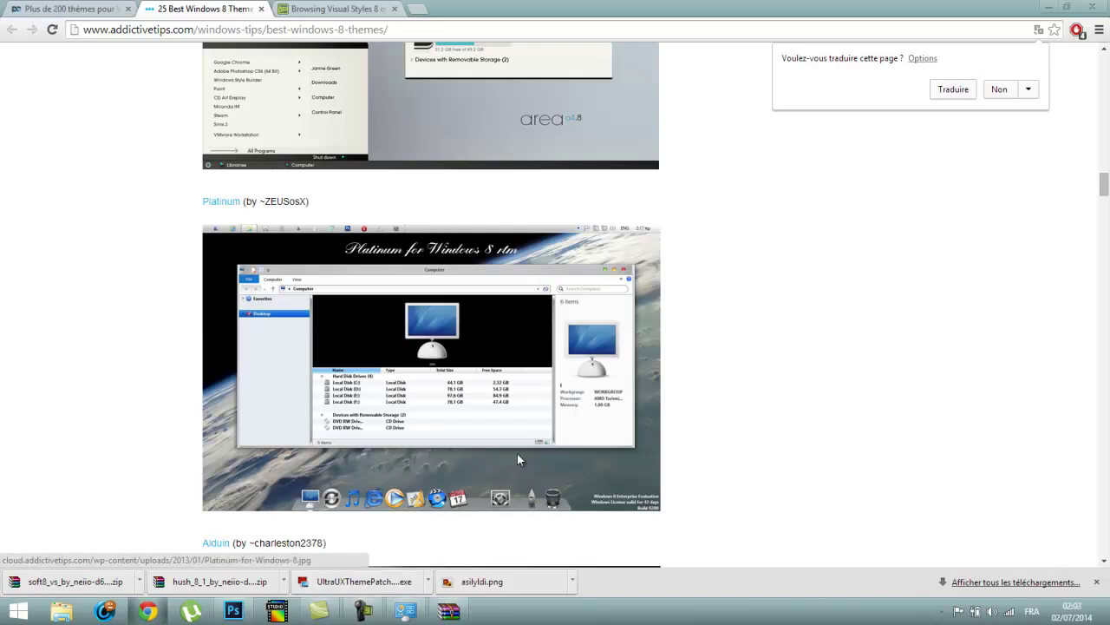
mouse_move(1051, 7)
left_click(1049, 7)
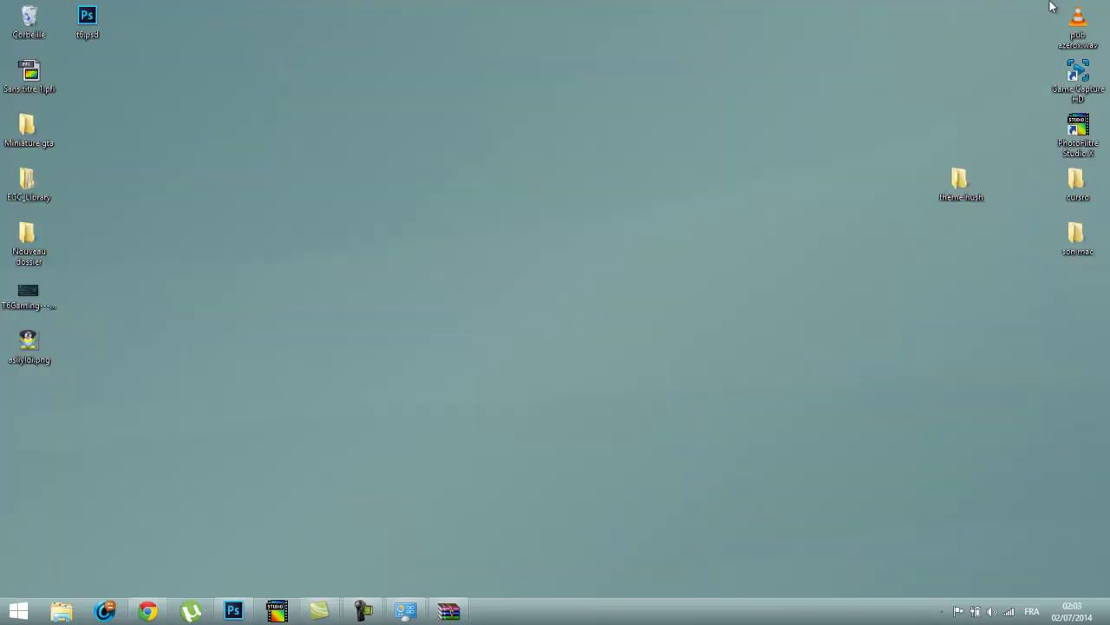